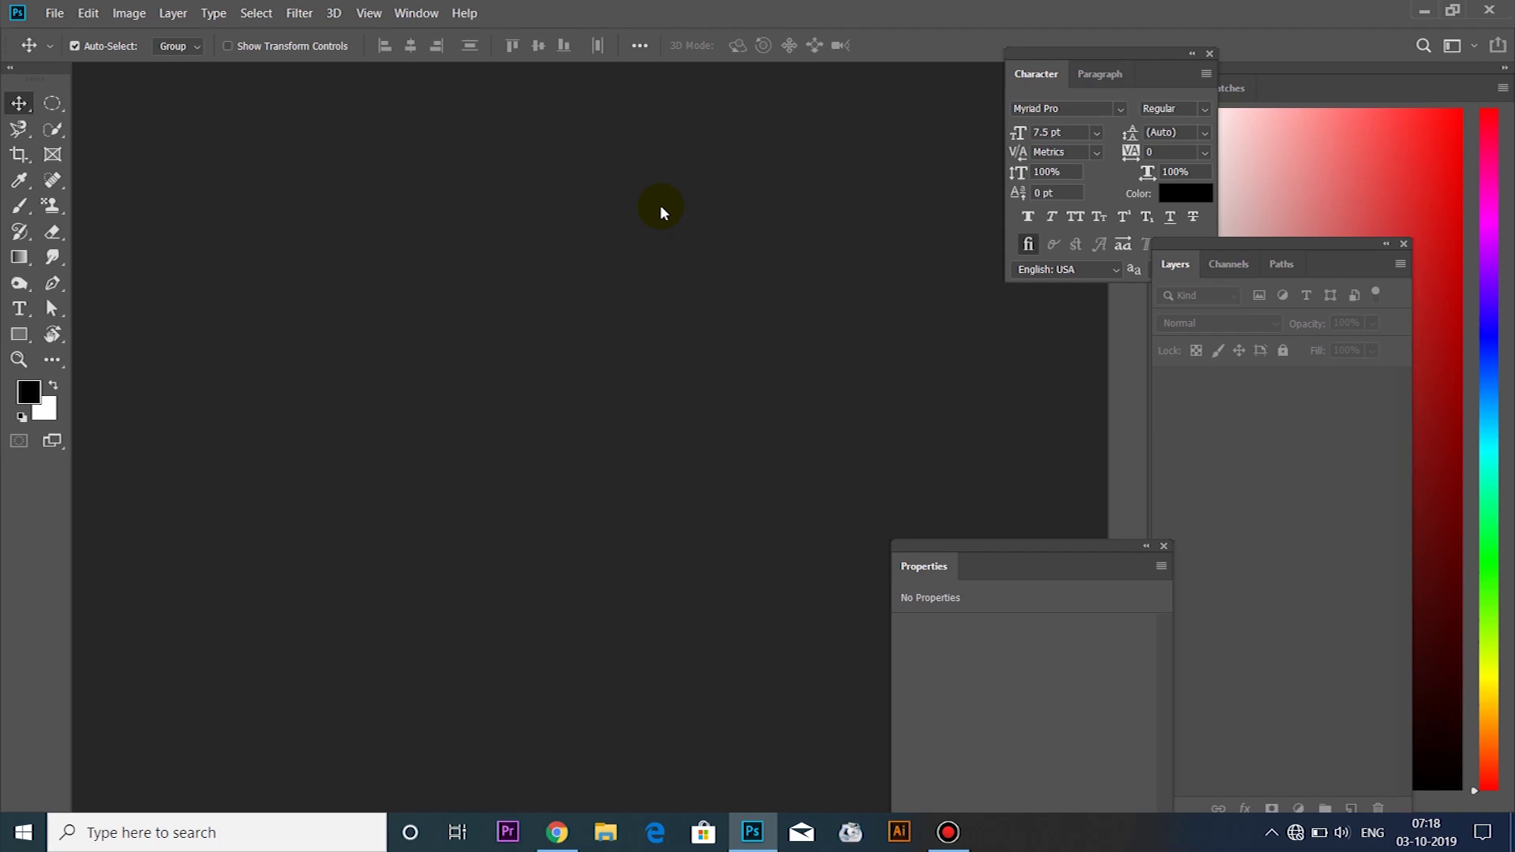
Open the New Document dialog with Ctrl+N
key("ctrl+n")
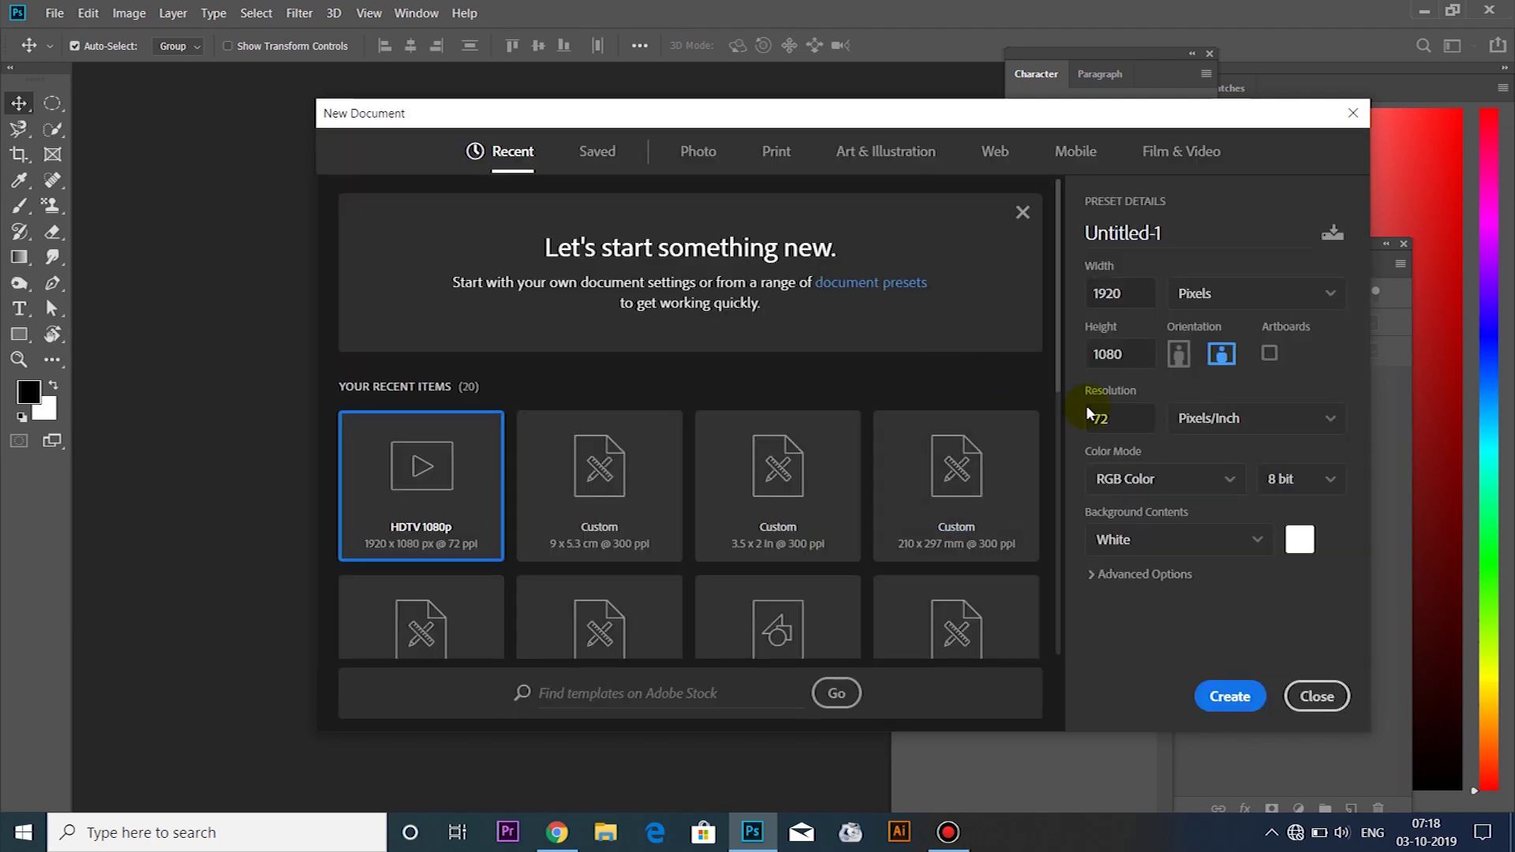
Create a 9 × 5.3 cm document at 300 ppi in CMYK Color
left_click(1253, 300)
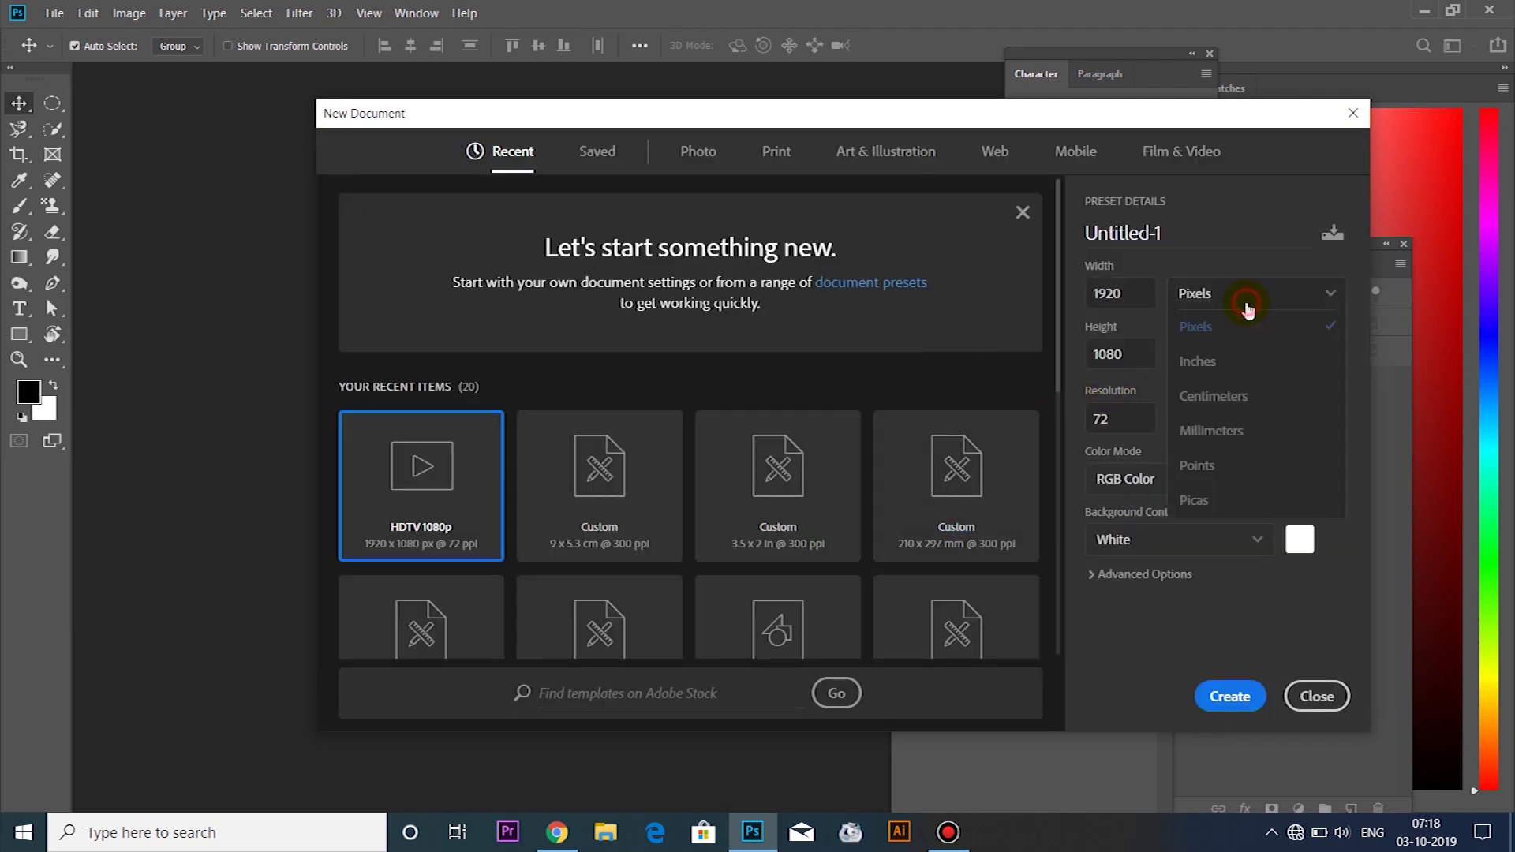
left_click(1253, 397)
left_click_drag(1141, 291, 1029, 293)
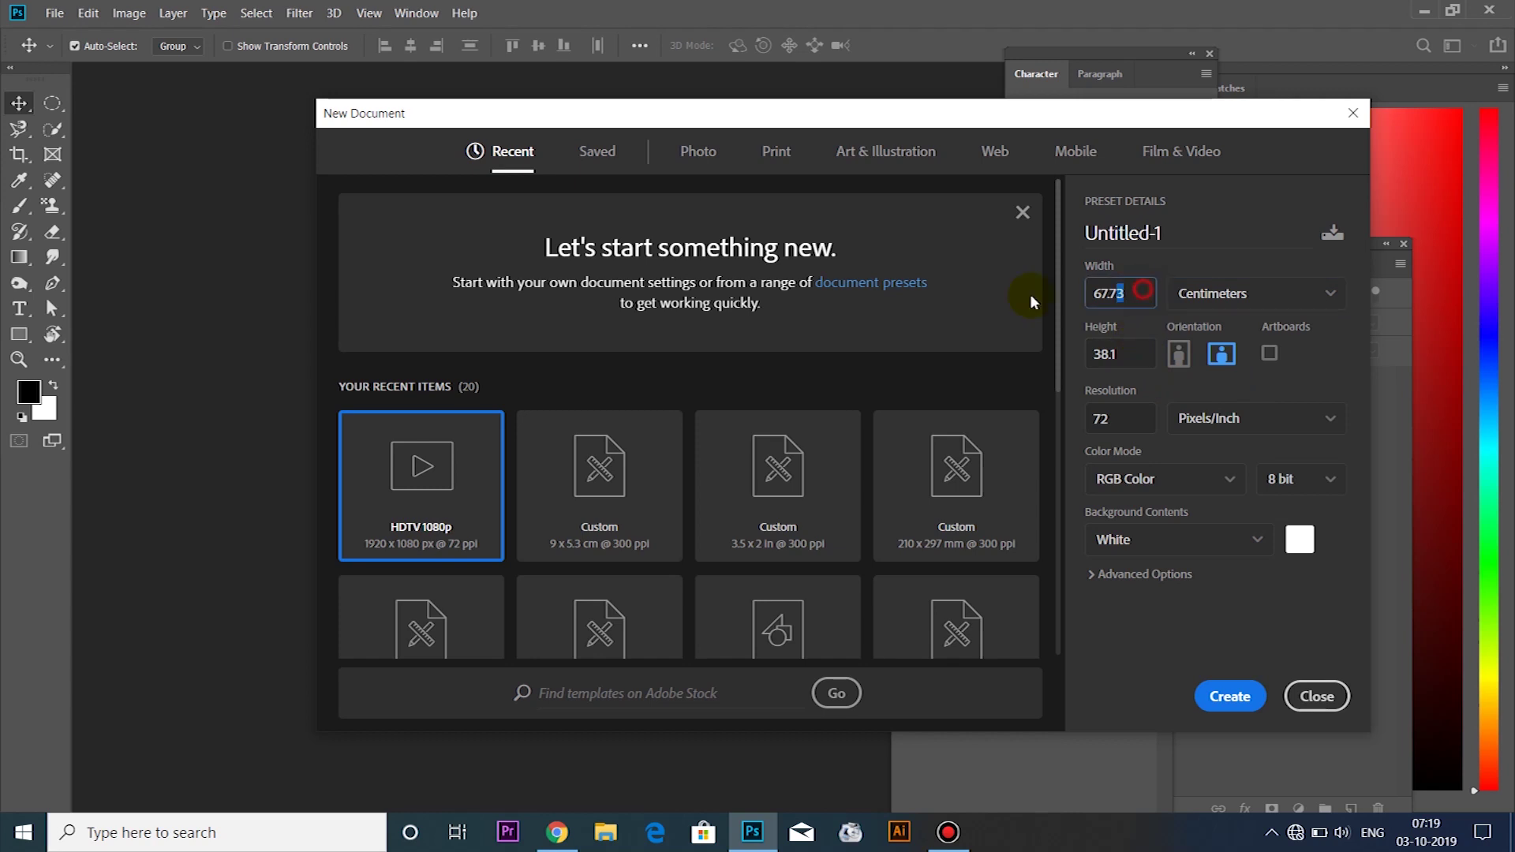
type("9")
left_click(1124, 358)
type("5.3")
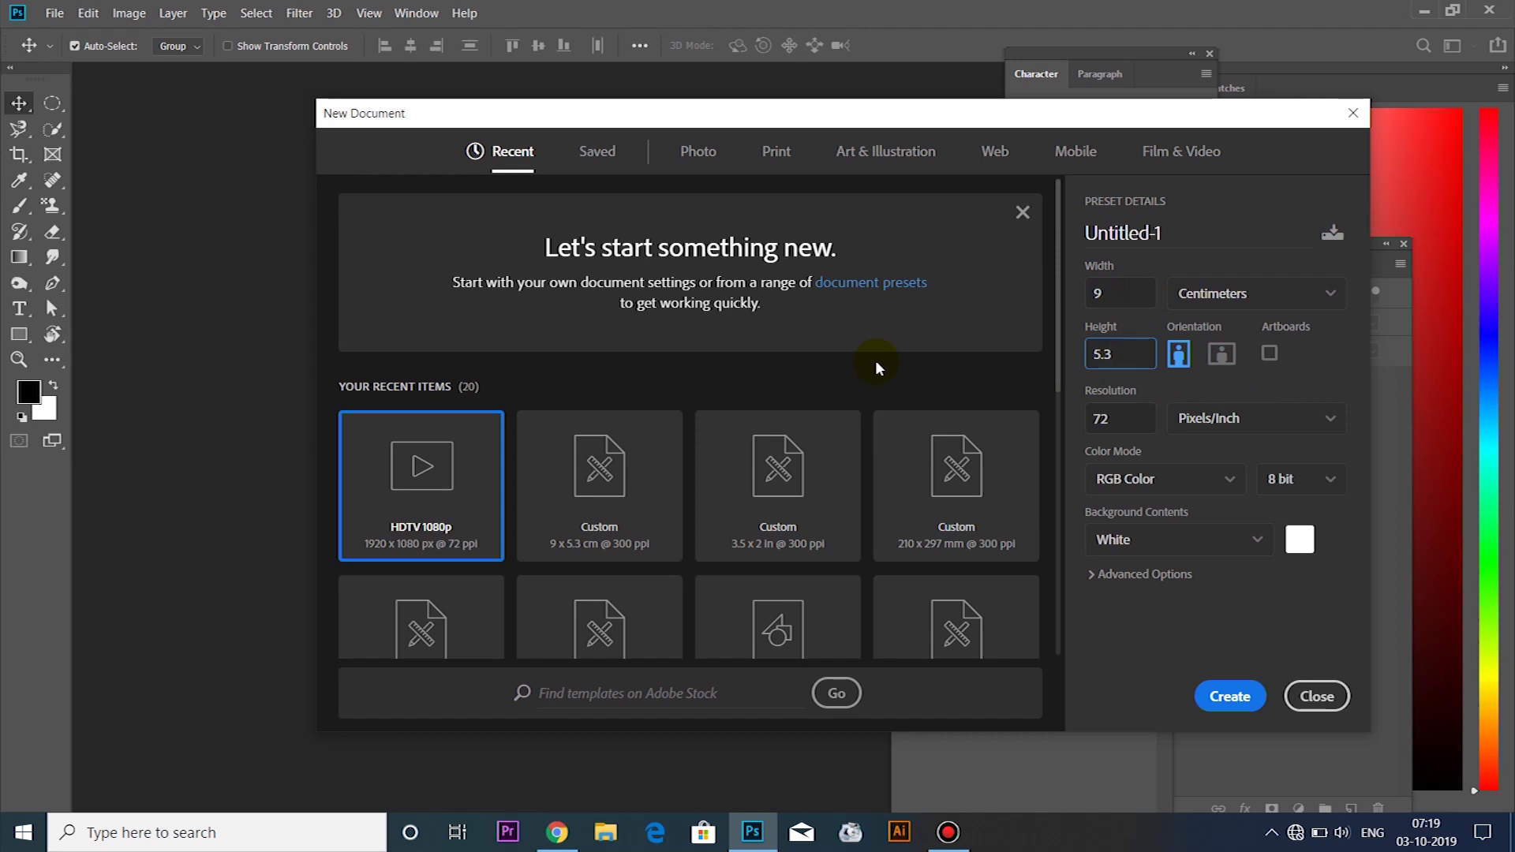
left_click(1150, 425)
type("300")
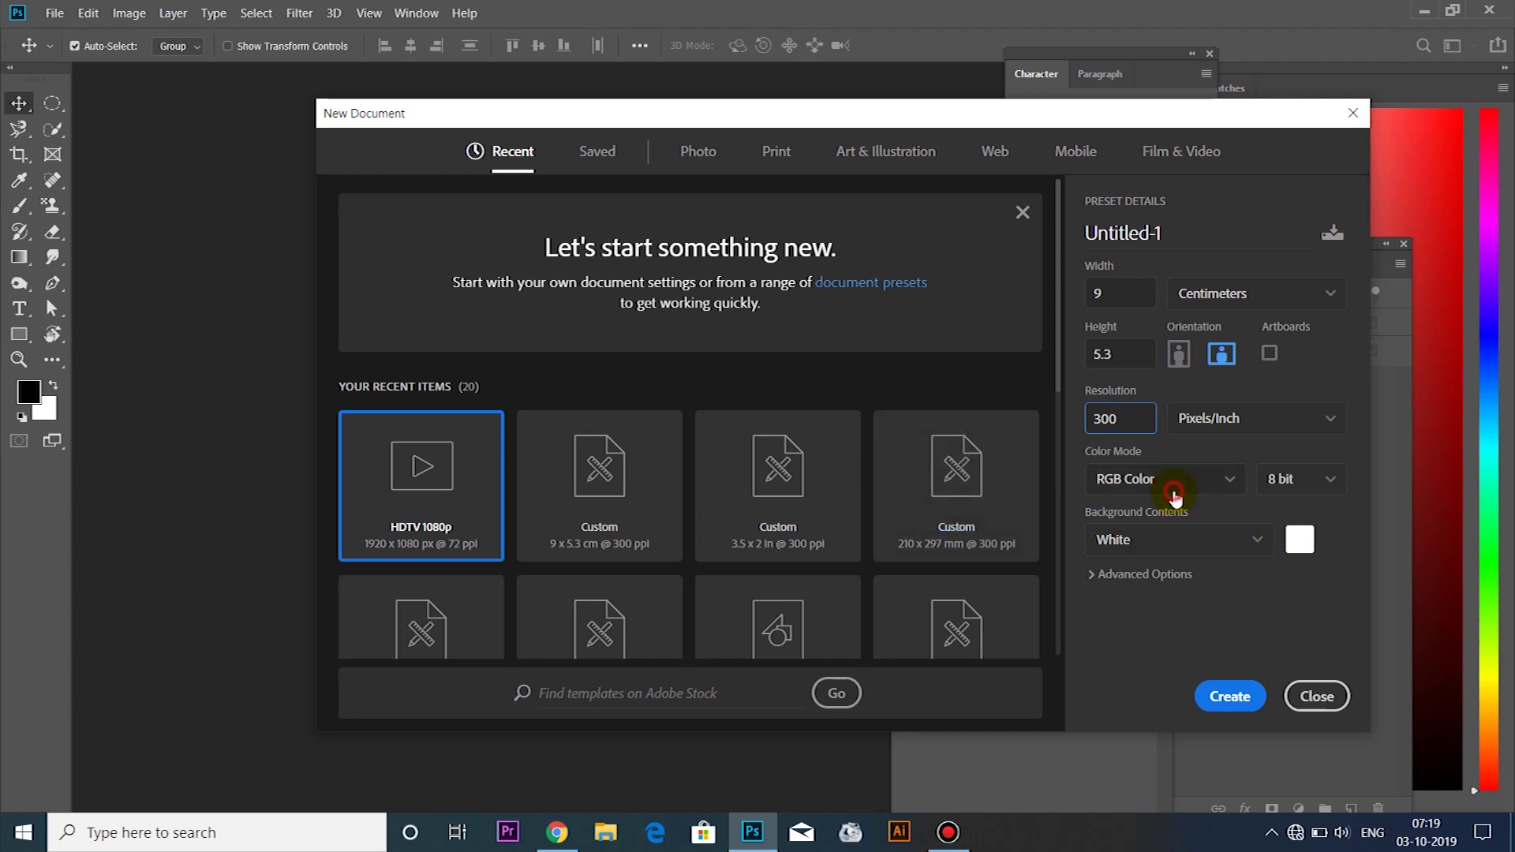
left_click(1173, 495)
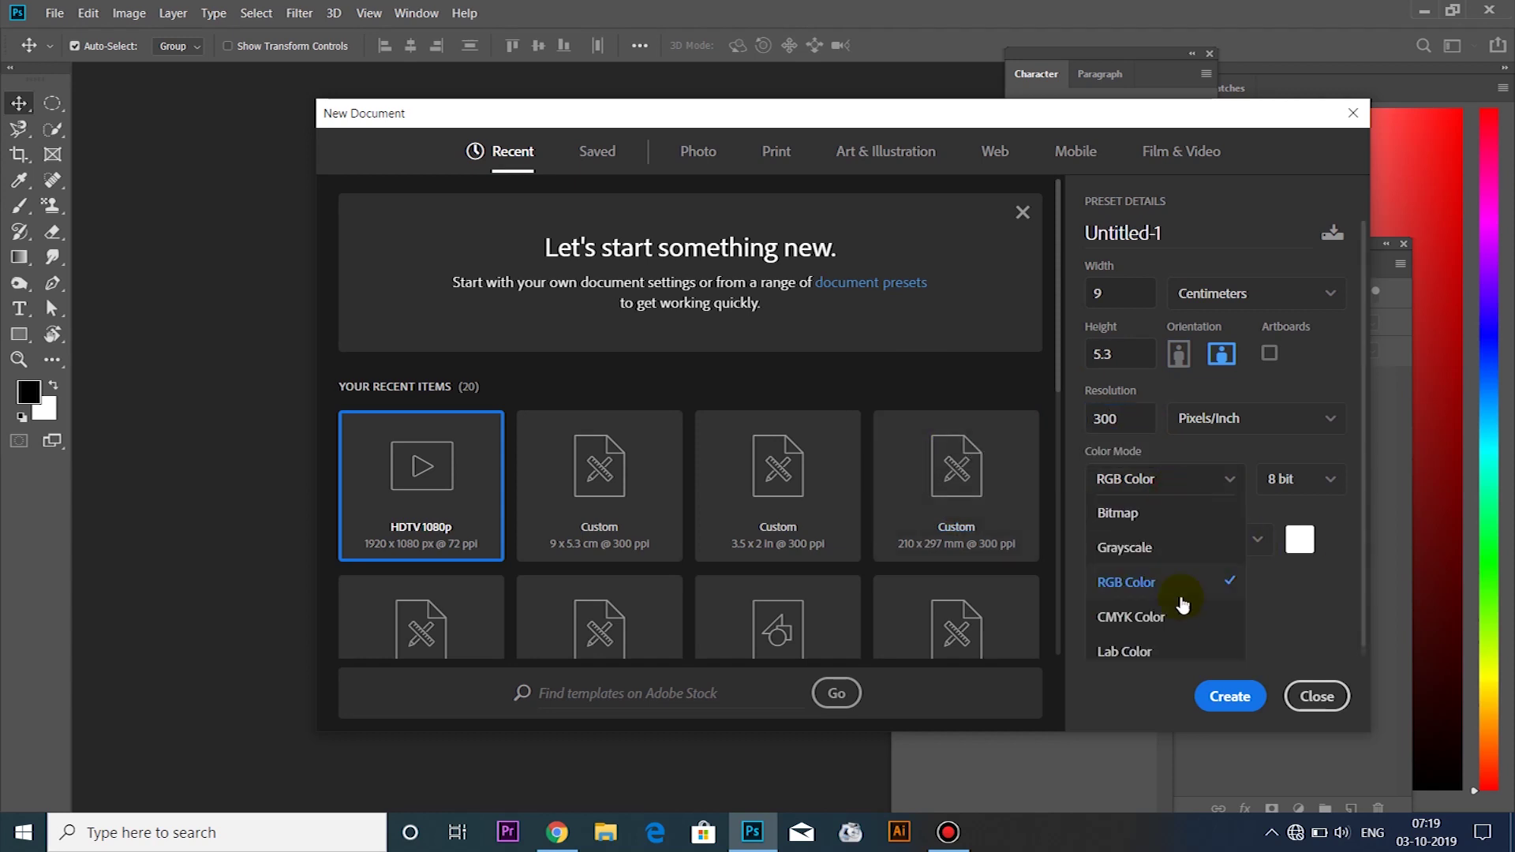
left_click(1177, 618)
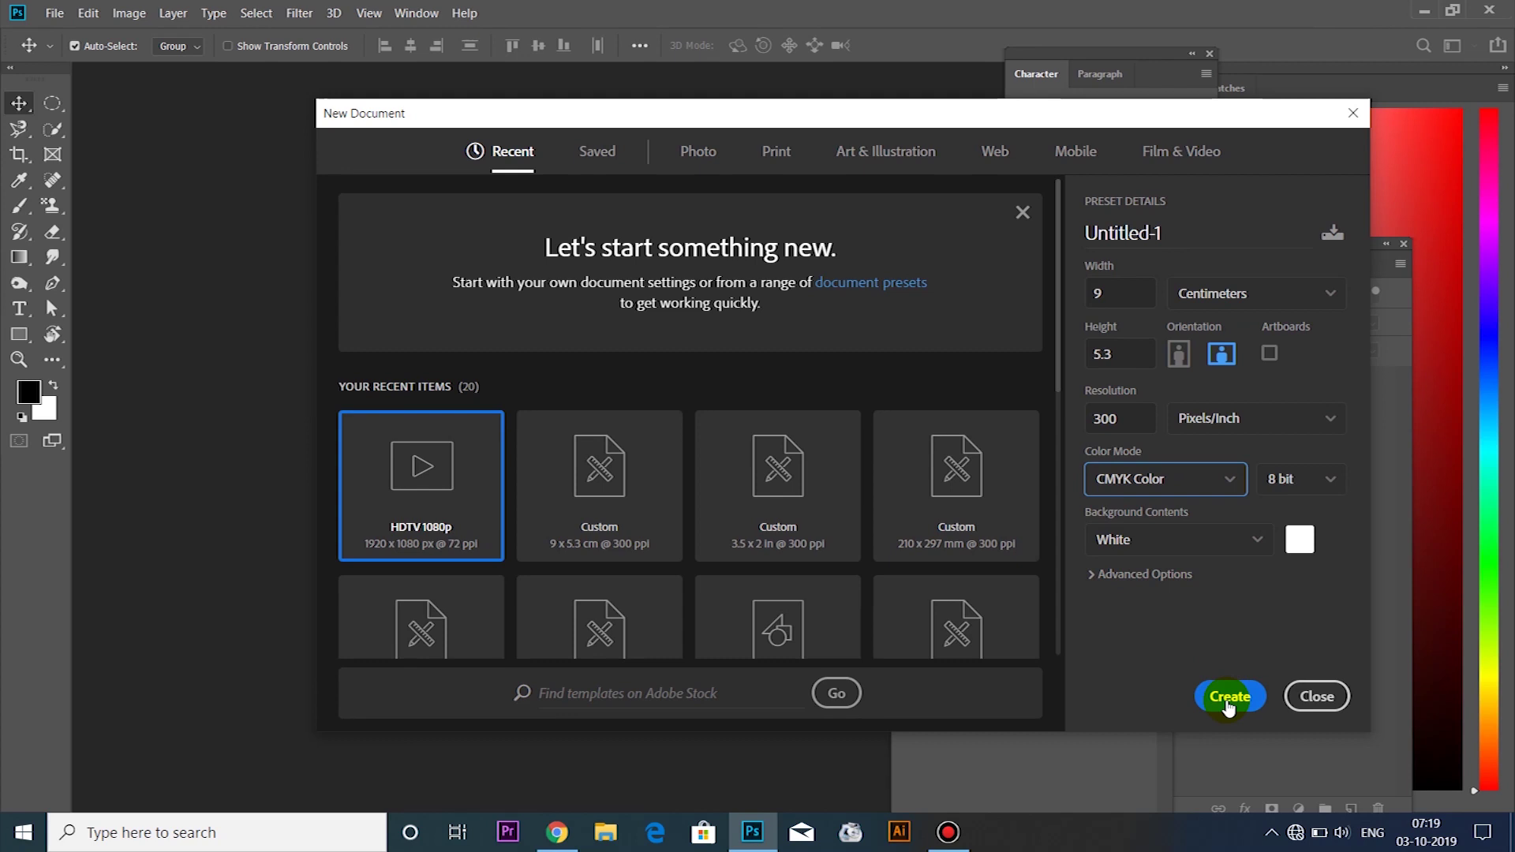
left_click(1229, 698)
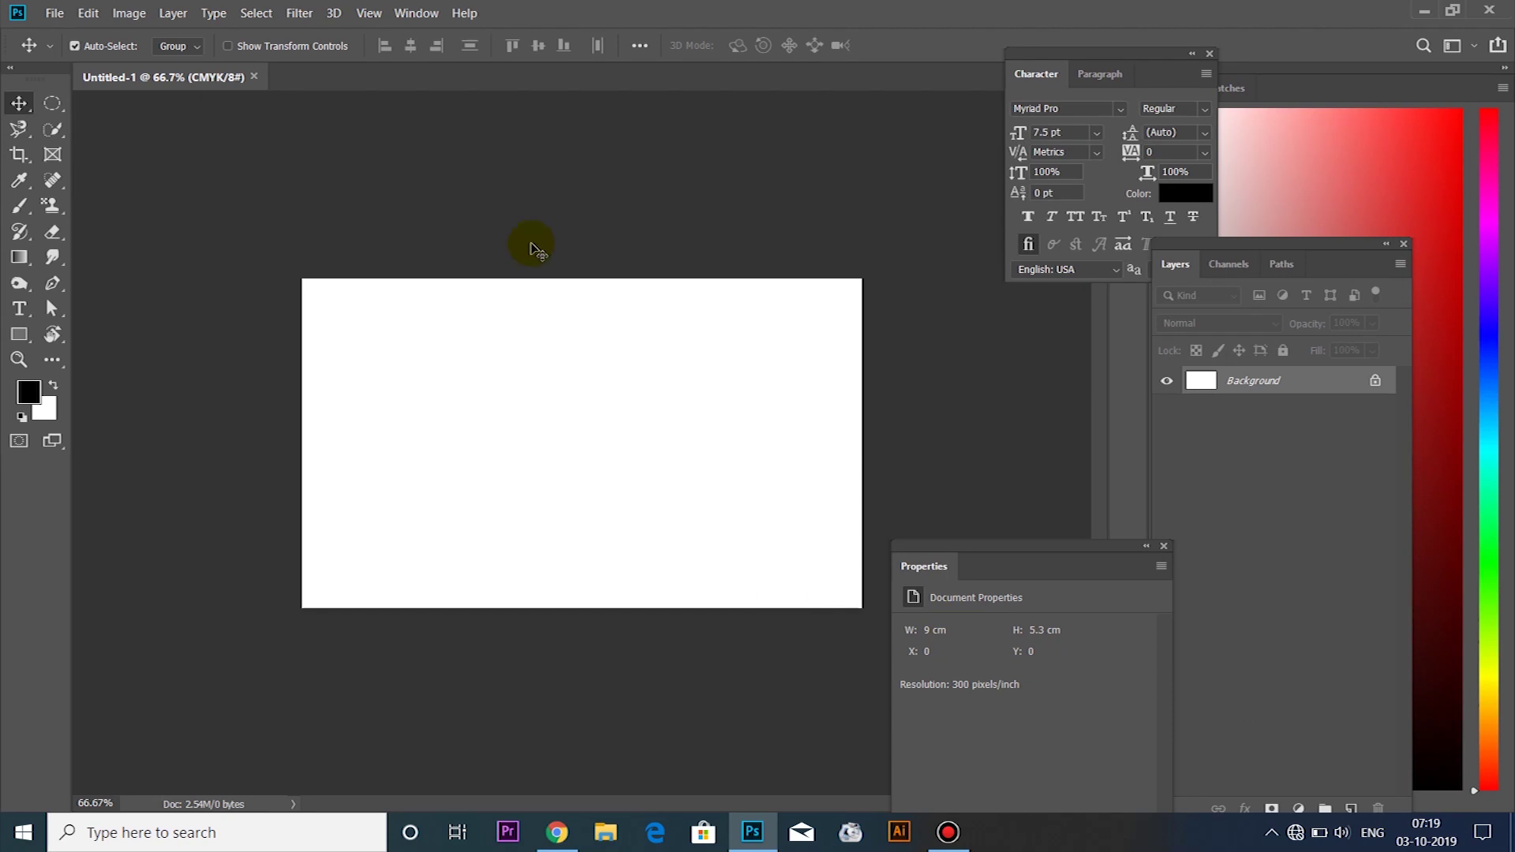
Open the Medical Brochure.psd file
left_click(59, 22)
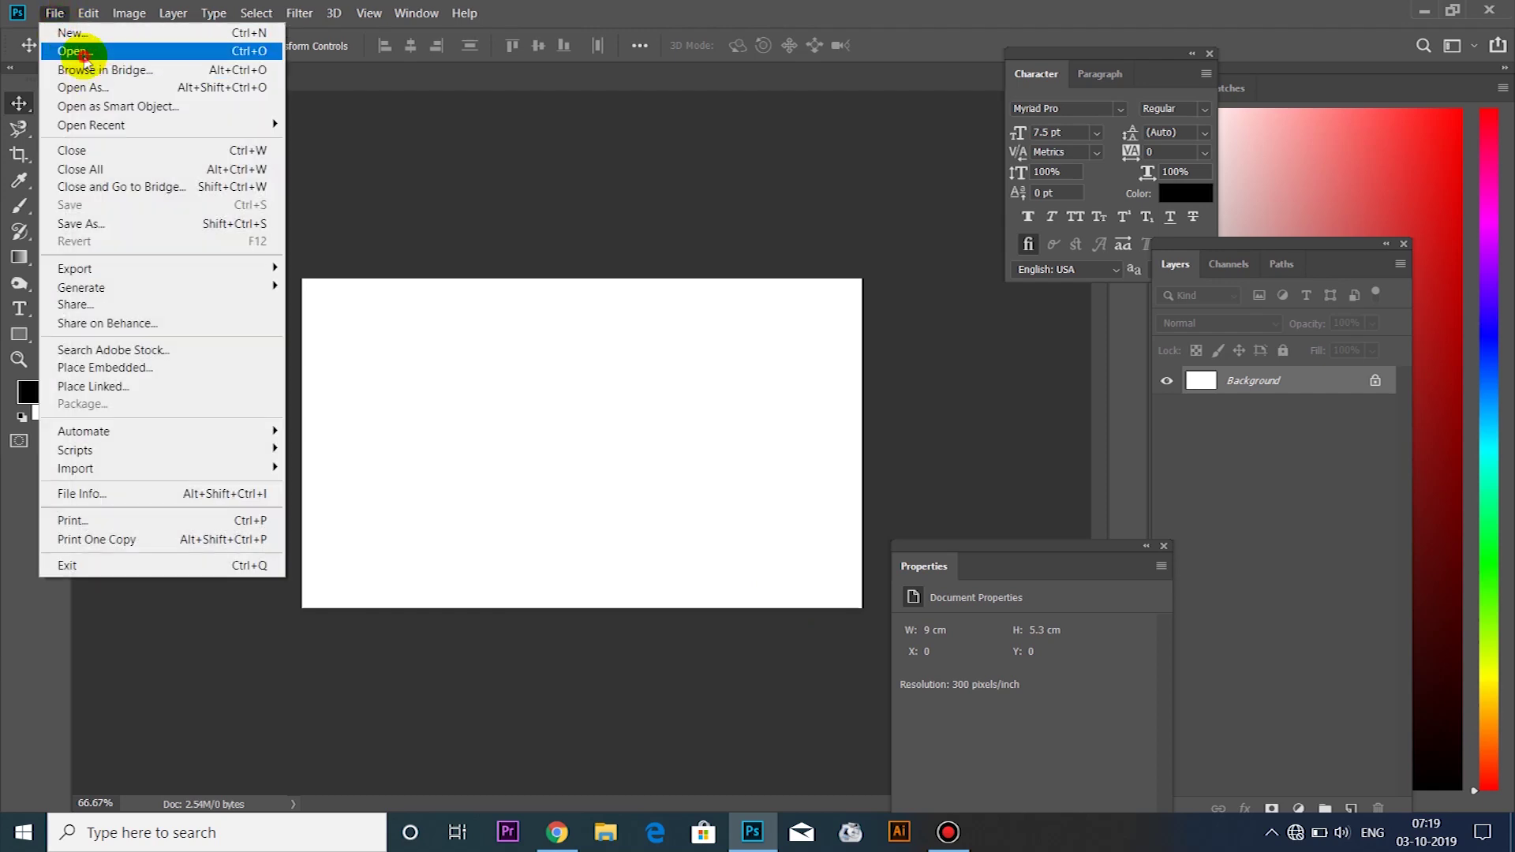
left_click(61, 47)
left_click(596, 183)
double_click(595, 183)
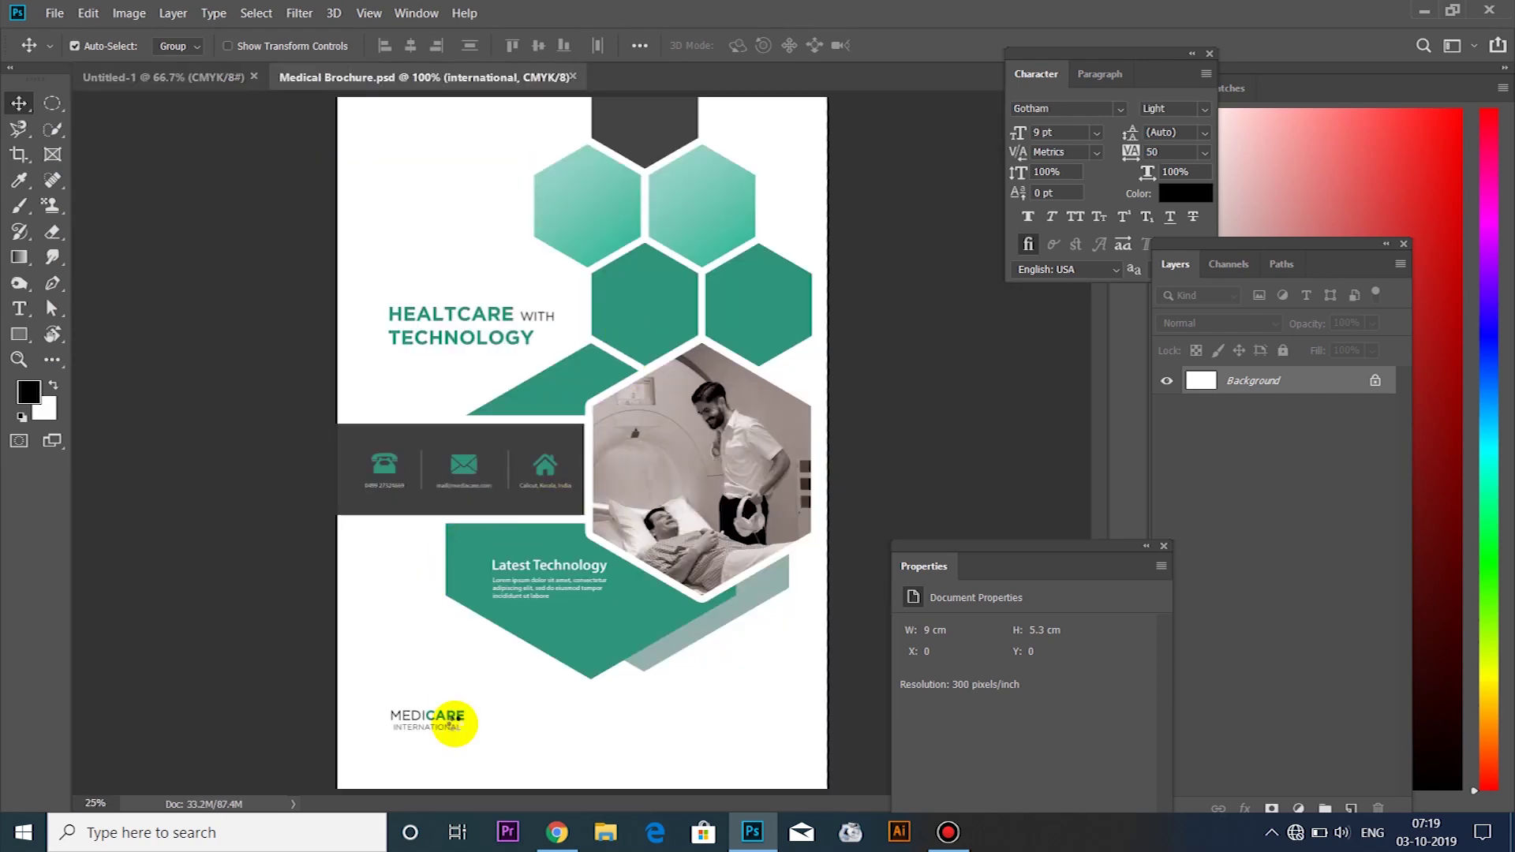
Drag the MEDICARE INTERNATIONAL logo text layers onto the Untitled-1 card
left_click(448, 722)
scroll(427, 756, "up", 3)
scroll(426, 756, "up", 5)
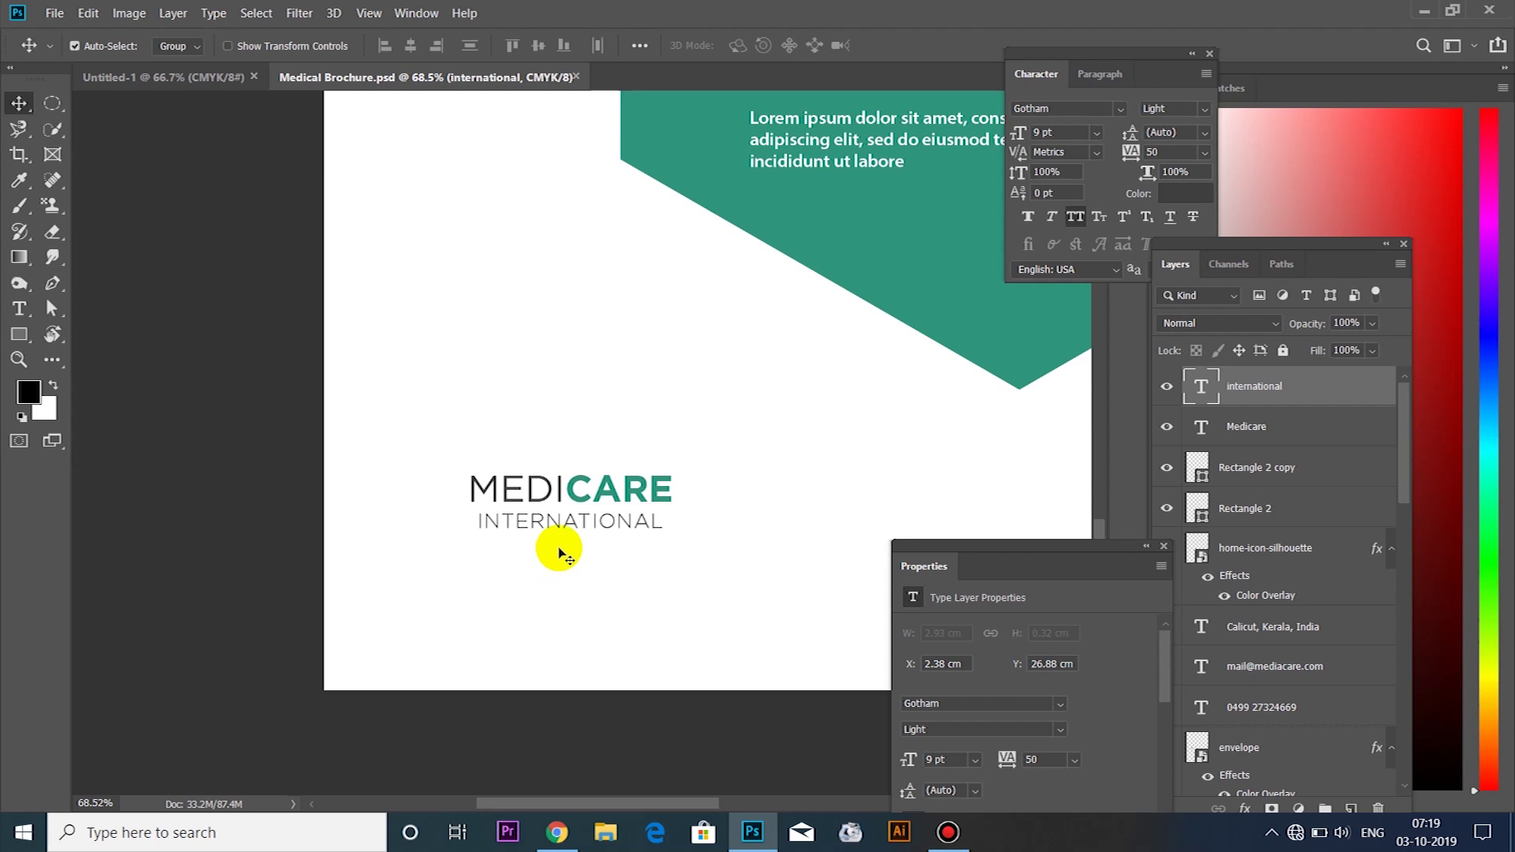
mouse_move(509, 497)
left_mouse_down()
mouse_move(560, 489)
mouse_move(509, 490)
mouse_move(602, 566)
mouse_move(553, 509)
mouse_move(622, 508)
mouse_move(545, 513)
left_mouse_up()
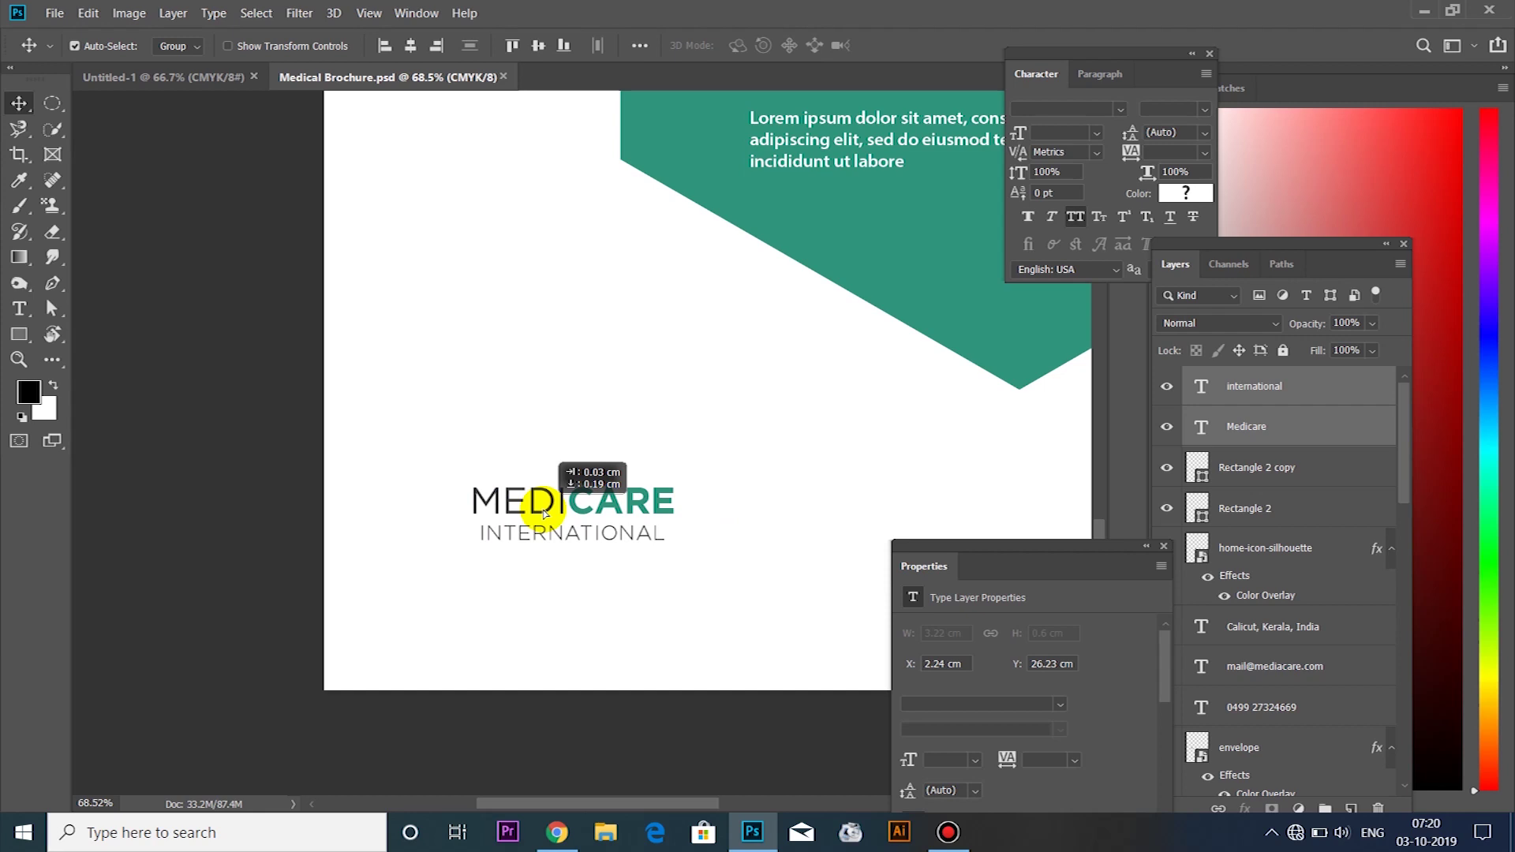
left_click_drag(545, 513, 616, 463)
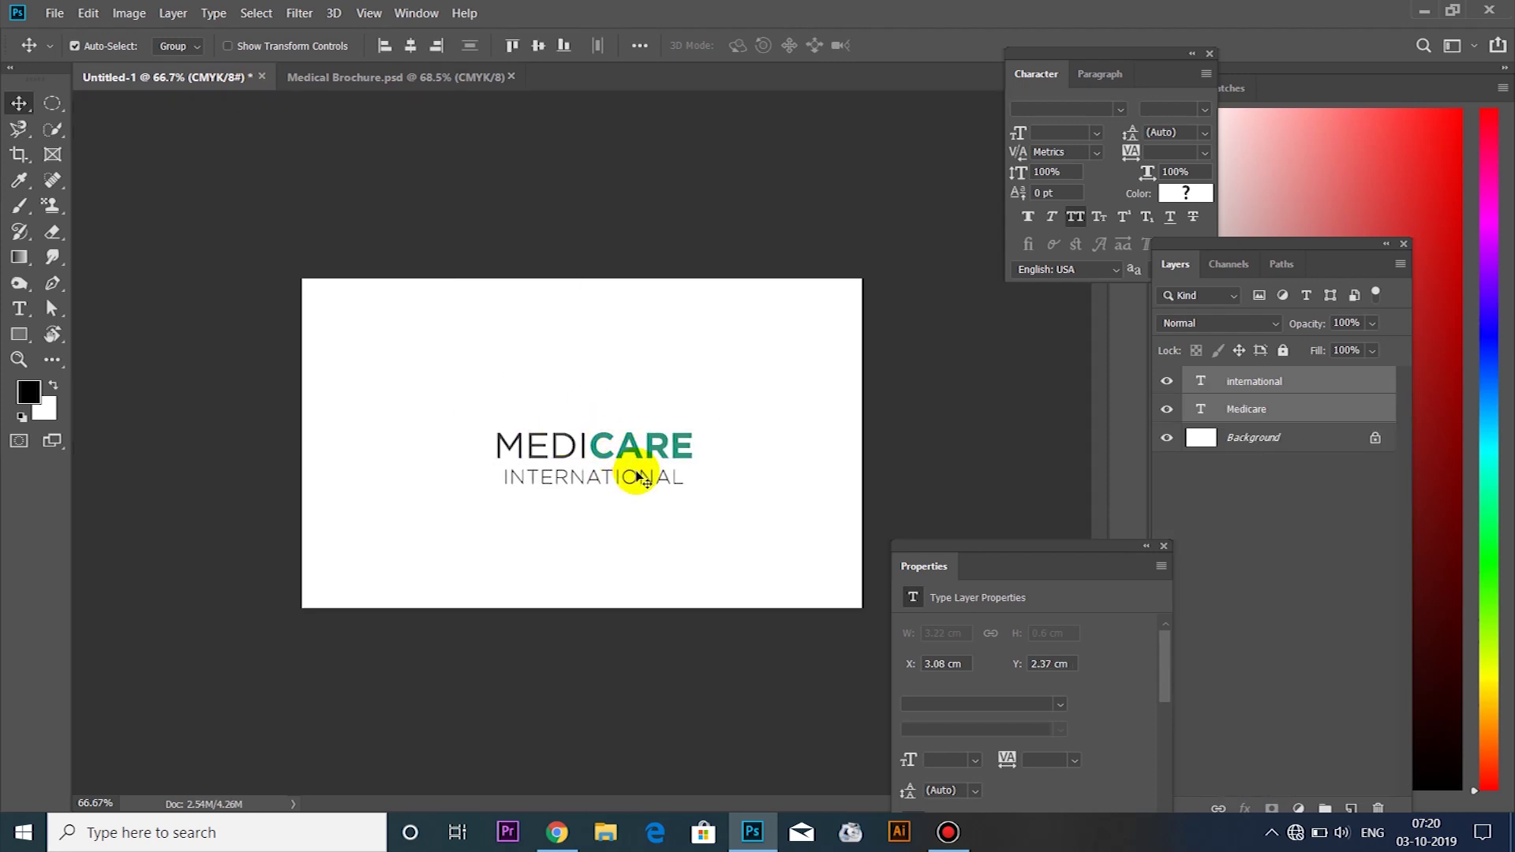
Align both logo text layers to the card's horizontal centre with a Select All, then deselect
left_click_drag(606, 453, 588, 450)
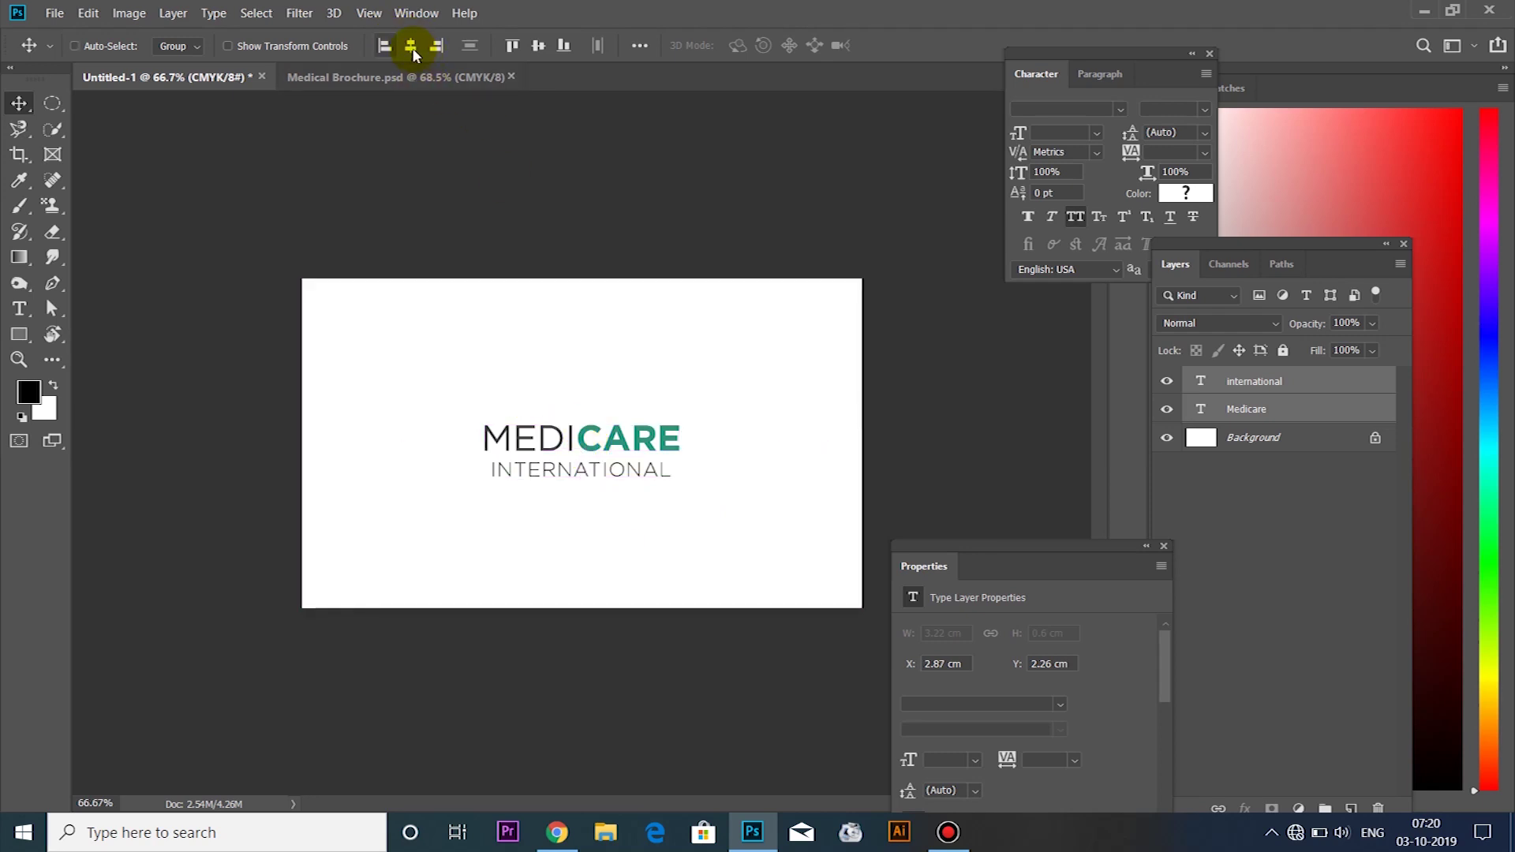
key("ctrl+a")
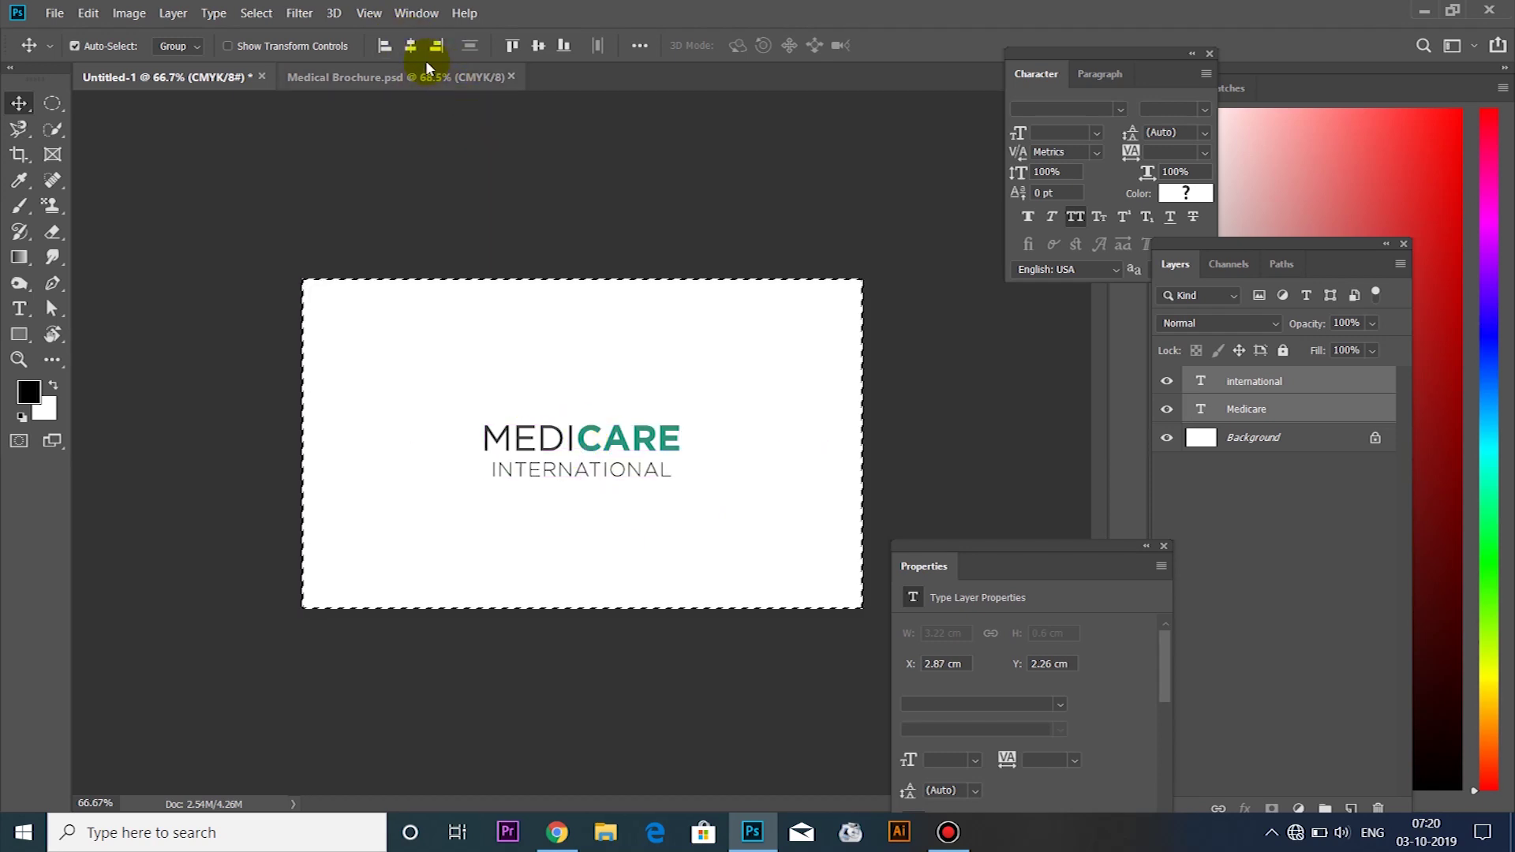
left_click(392, 53)
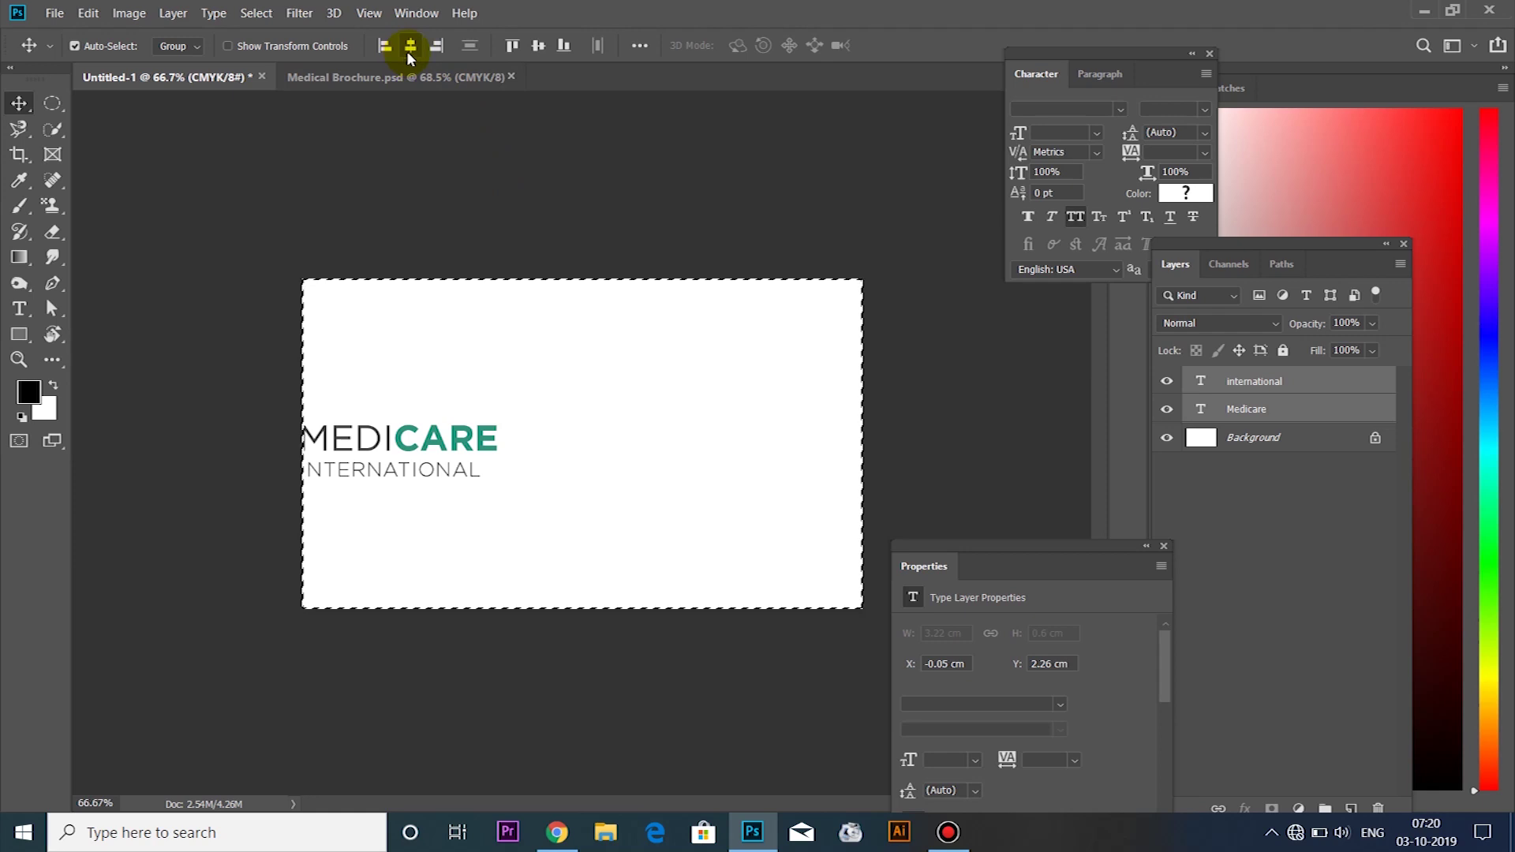
left_click(410, 48)
key("ctrl+d")
left_click_drag(578, 408, 629, 517)
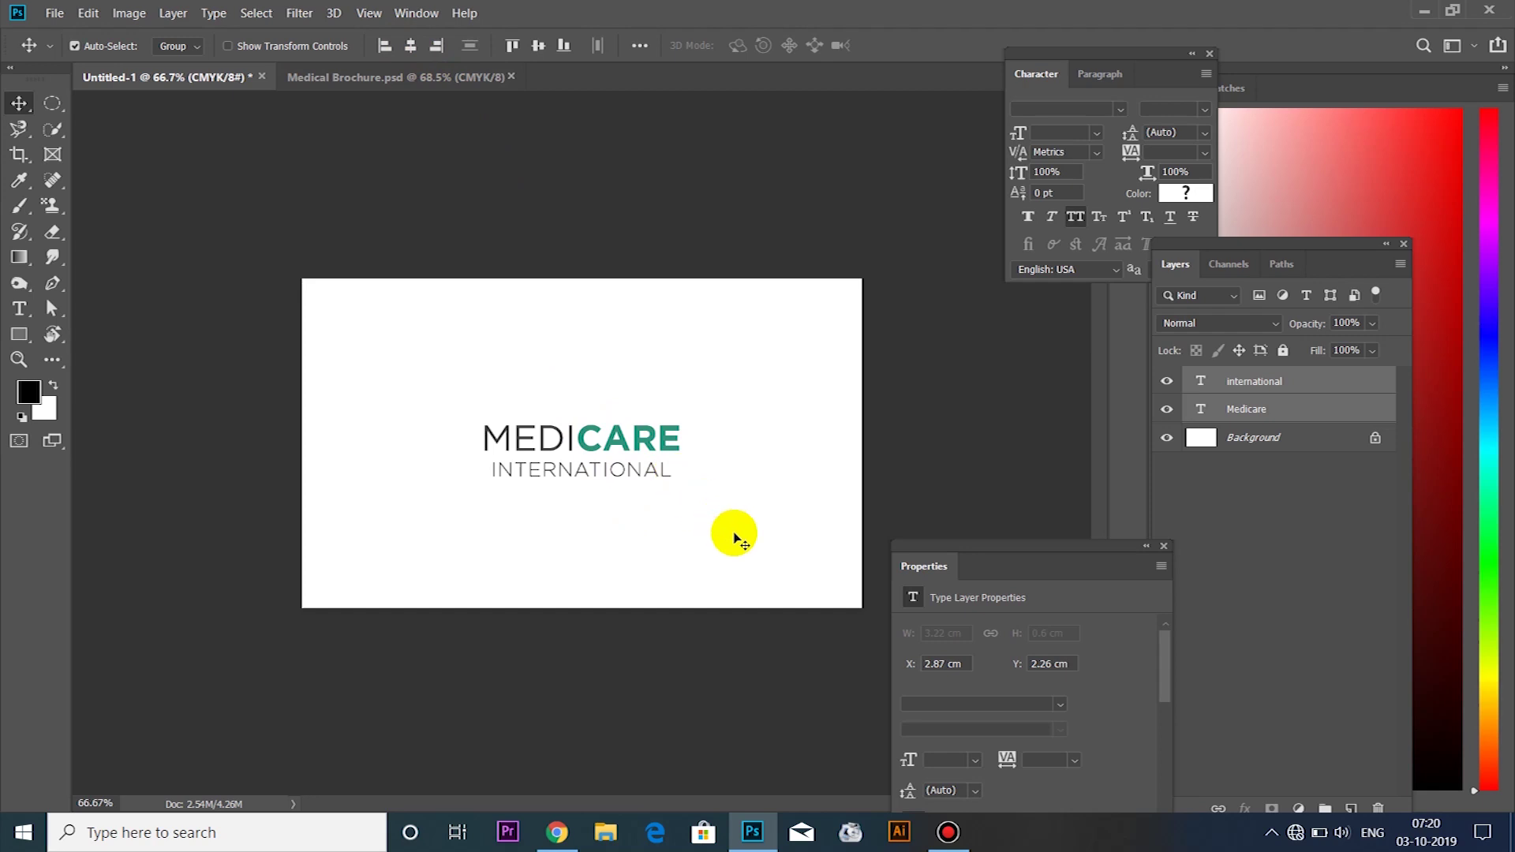
left_click(734, 538)
key("u")
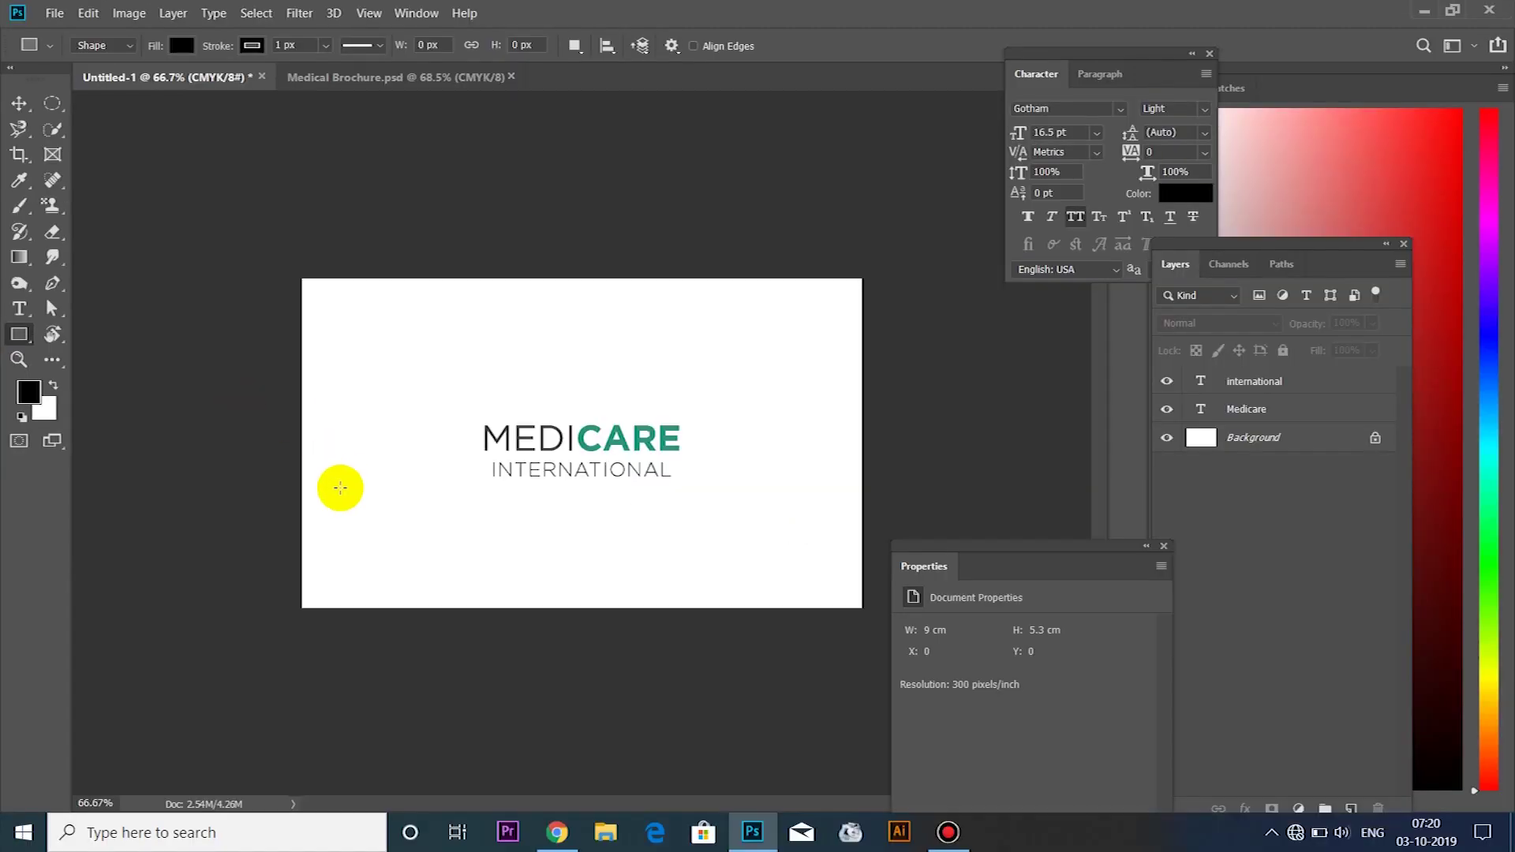
Draw a full-width band across the card's lower part, filled with the logo's teal #2f947c
left_click_drag(522, 668, 807, 839)
left_click_drag(403, 589, 885, 615)
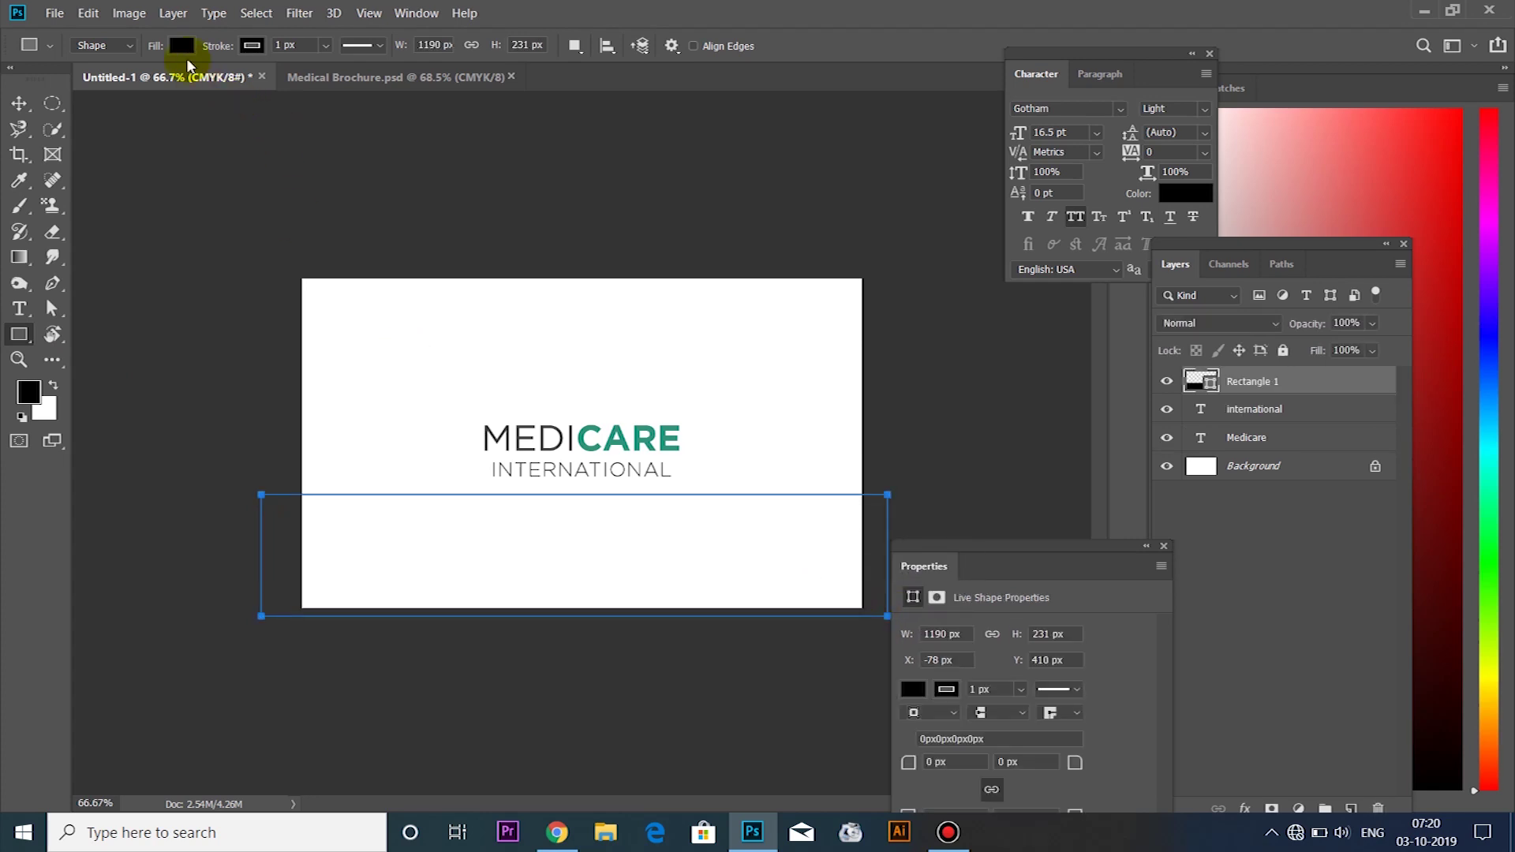
left_click(182, 45)
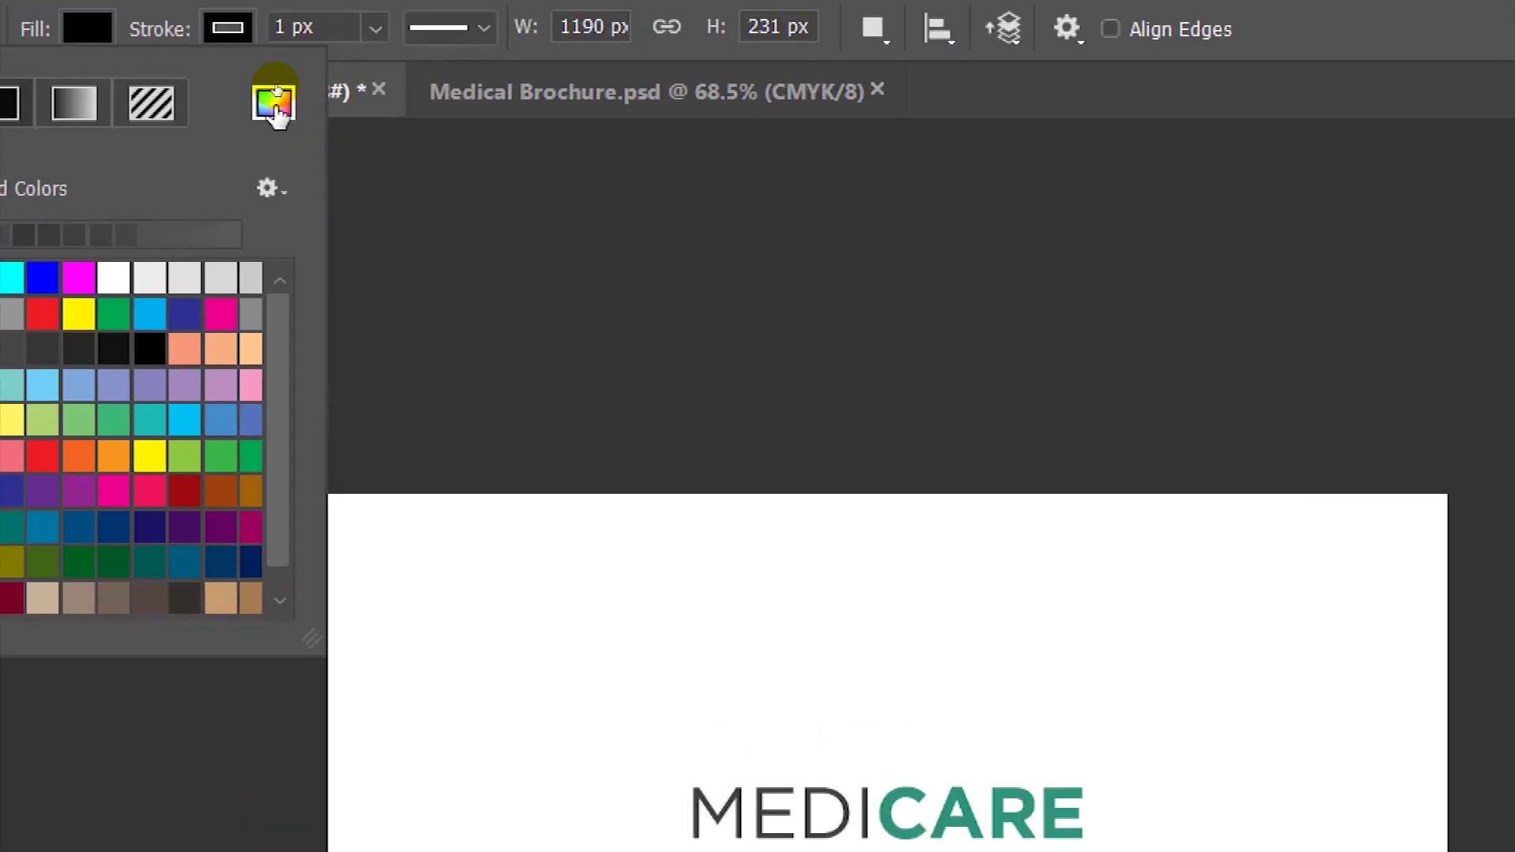
left_click(274, 105)
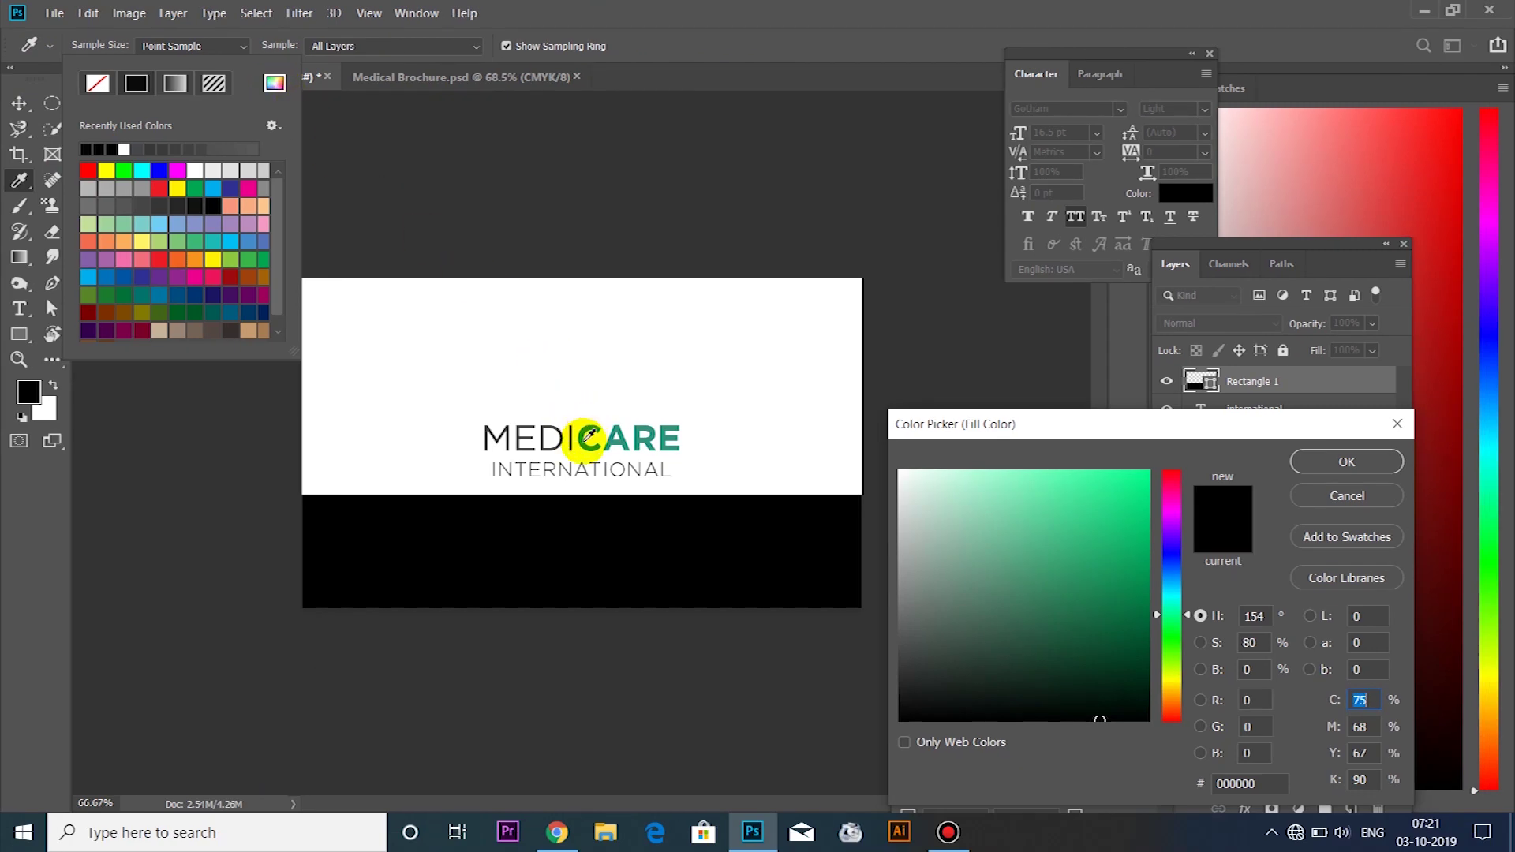
left_click(585, 442)
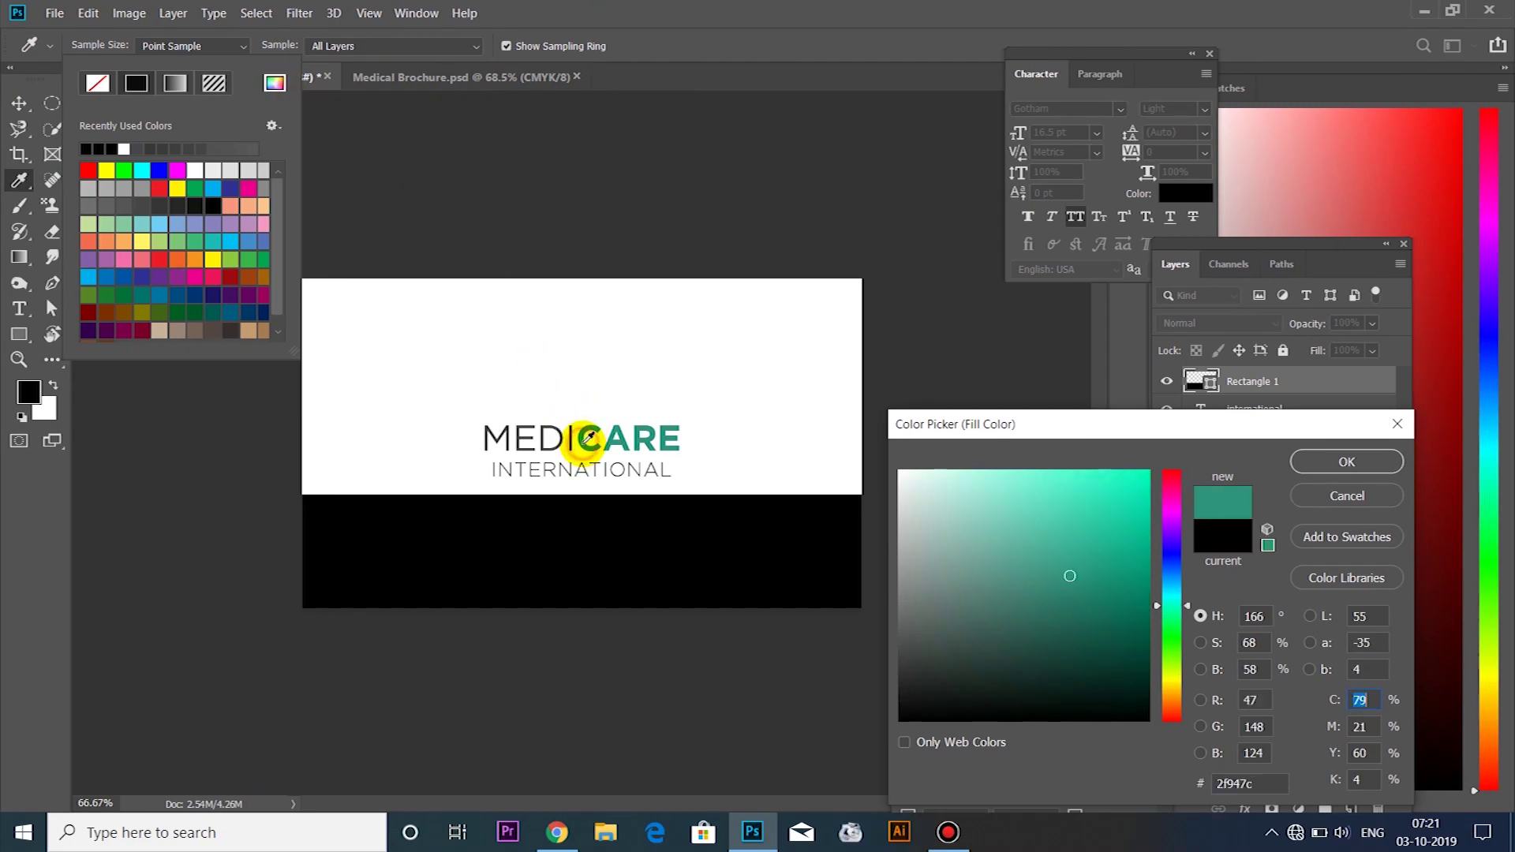
left_click(1345, 462)
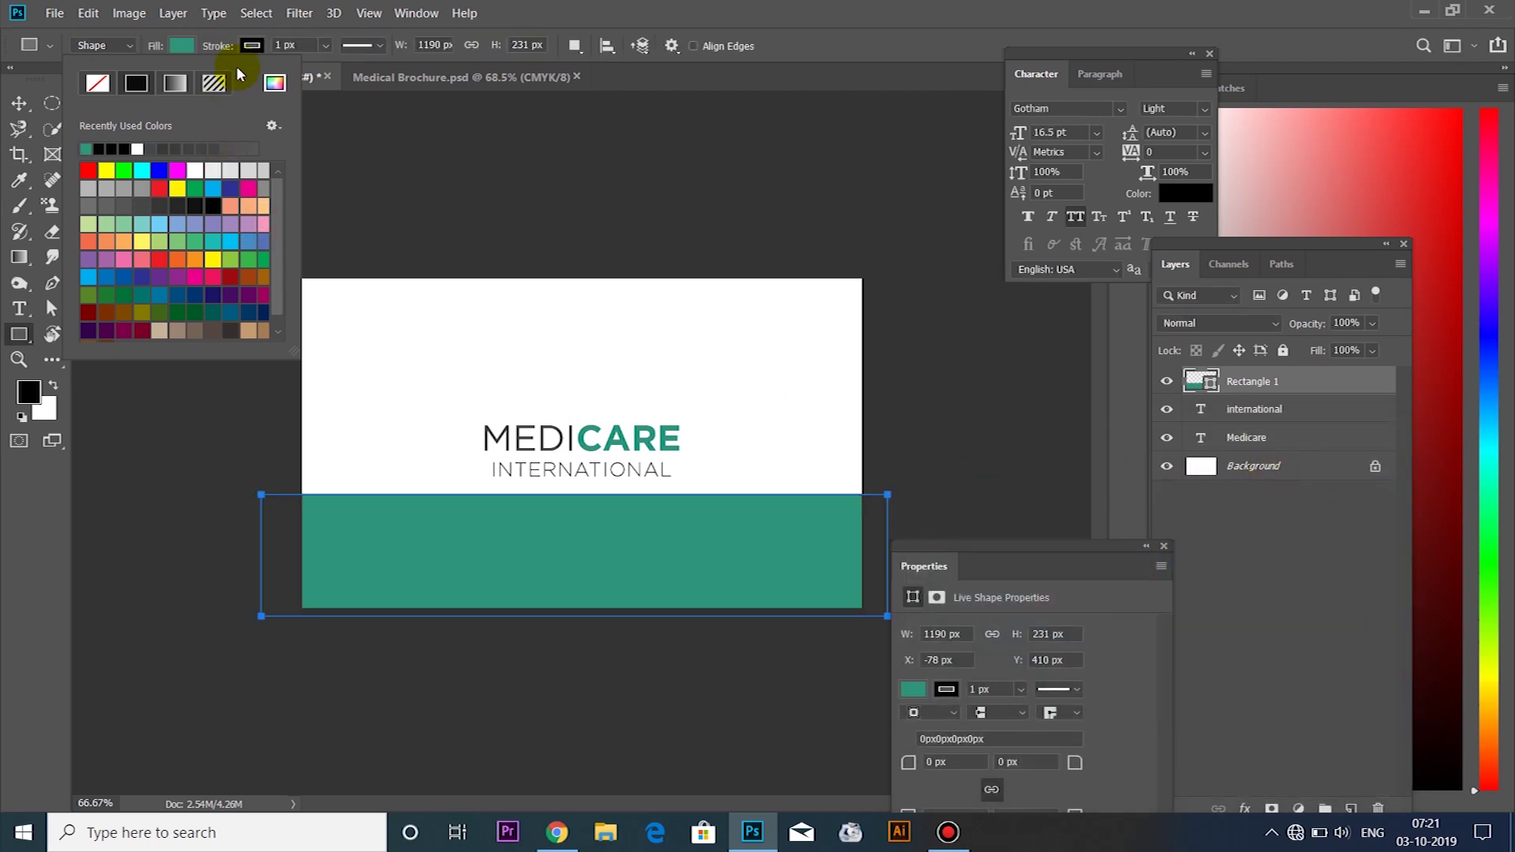
Remove the band's stroke and refill it with the dark grey sampled from the letter M
left_click(248, 46)
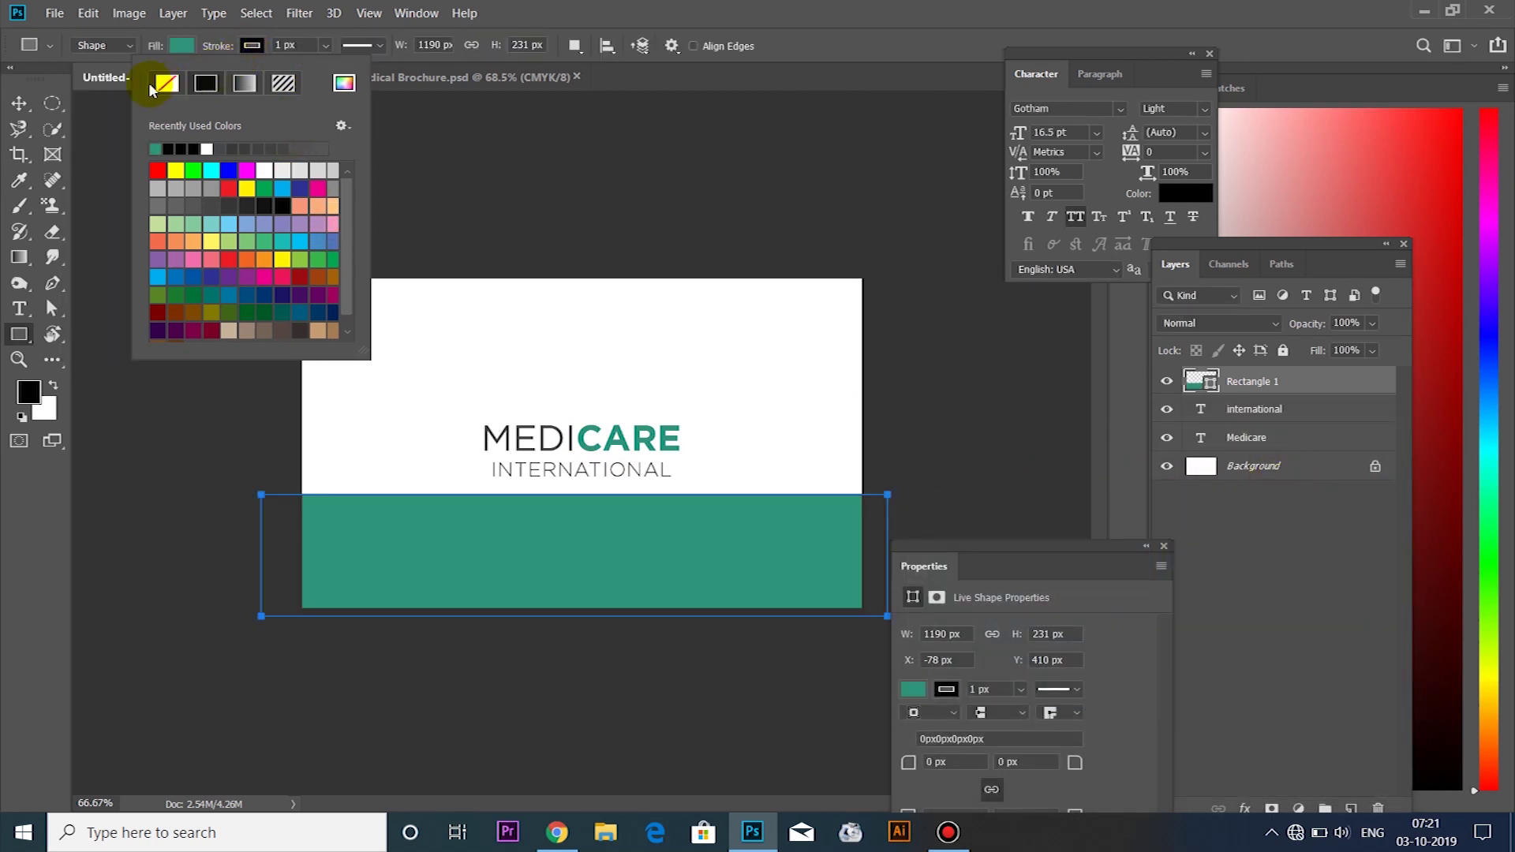
left_click(157, 87)
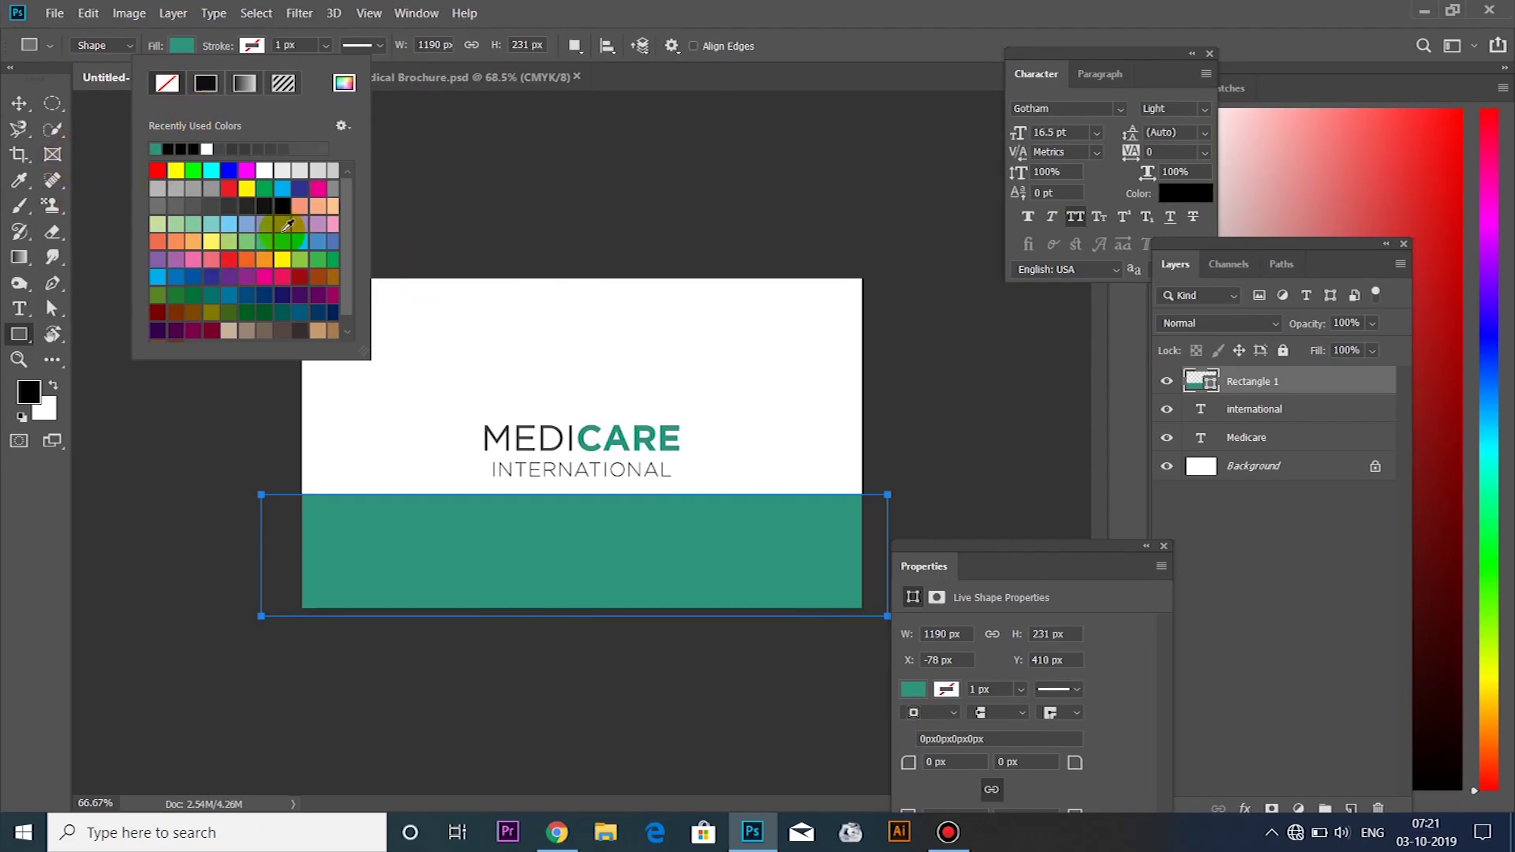
left_click(530, 542)
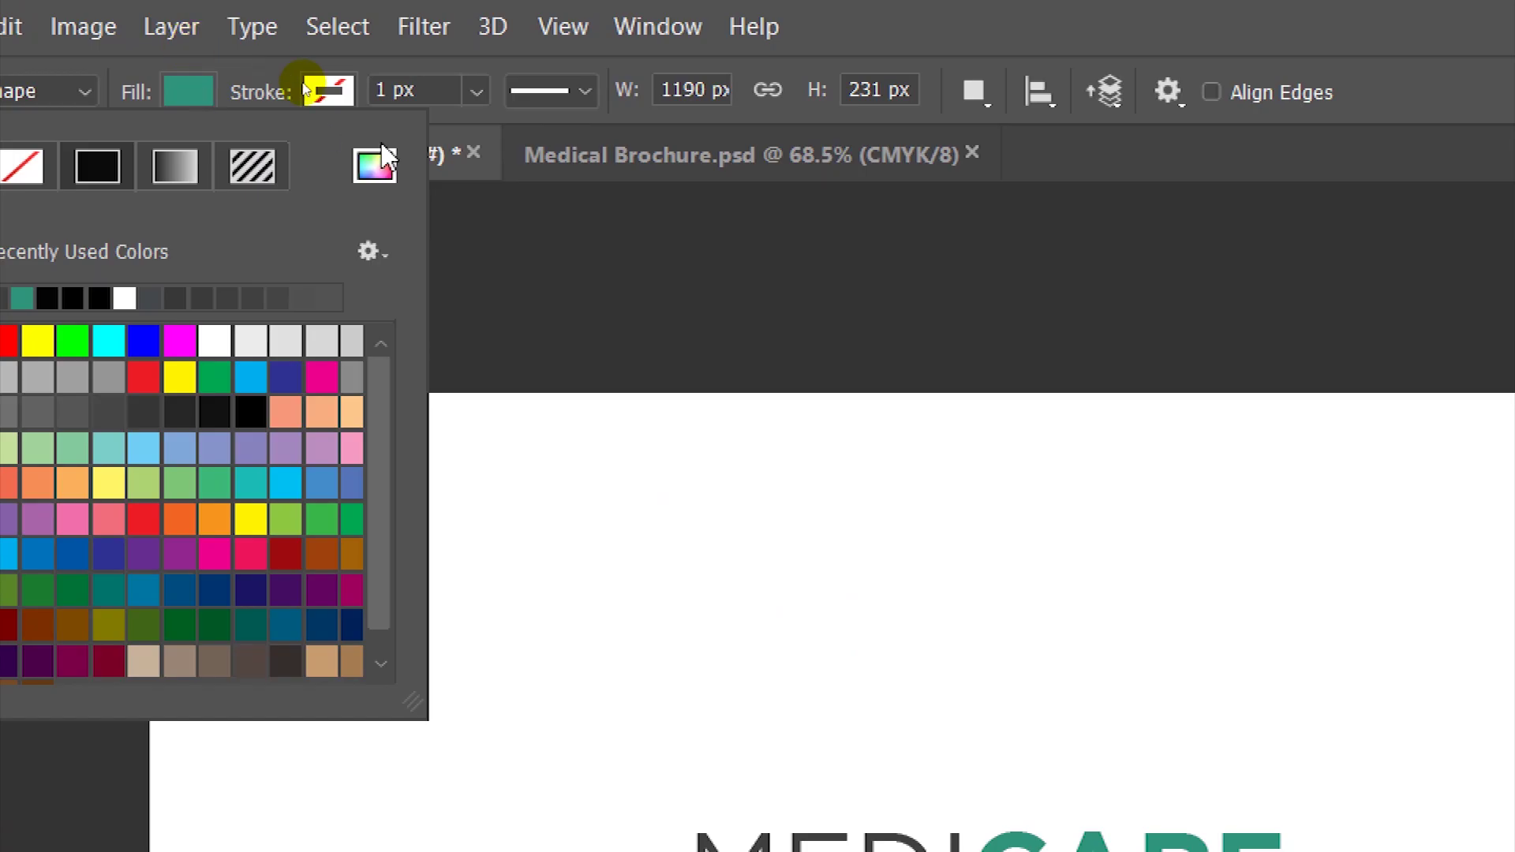
left_click(384, 156)
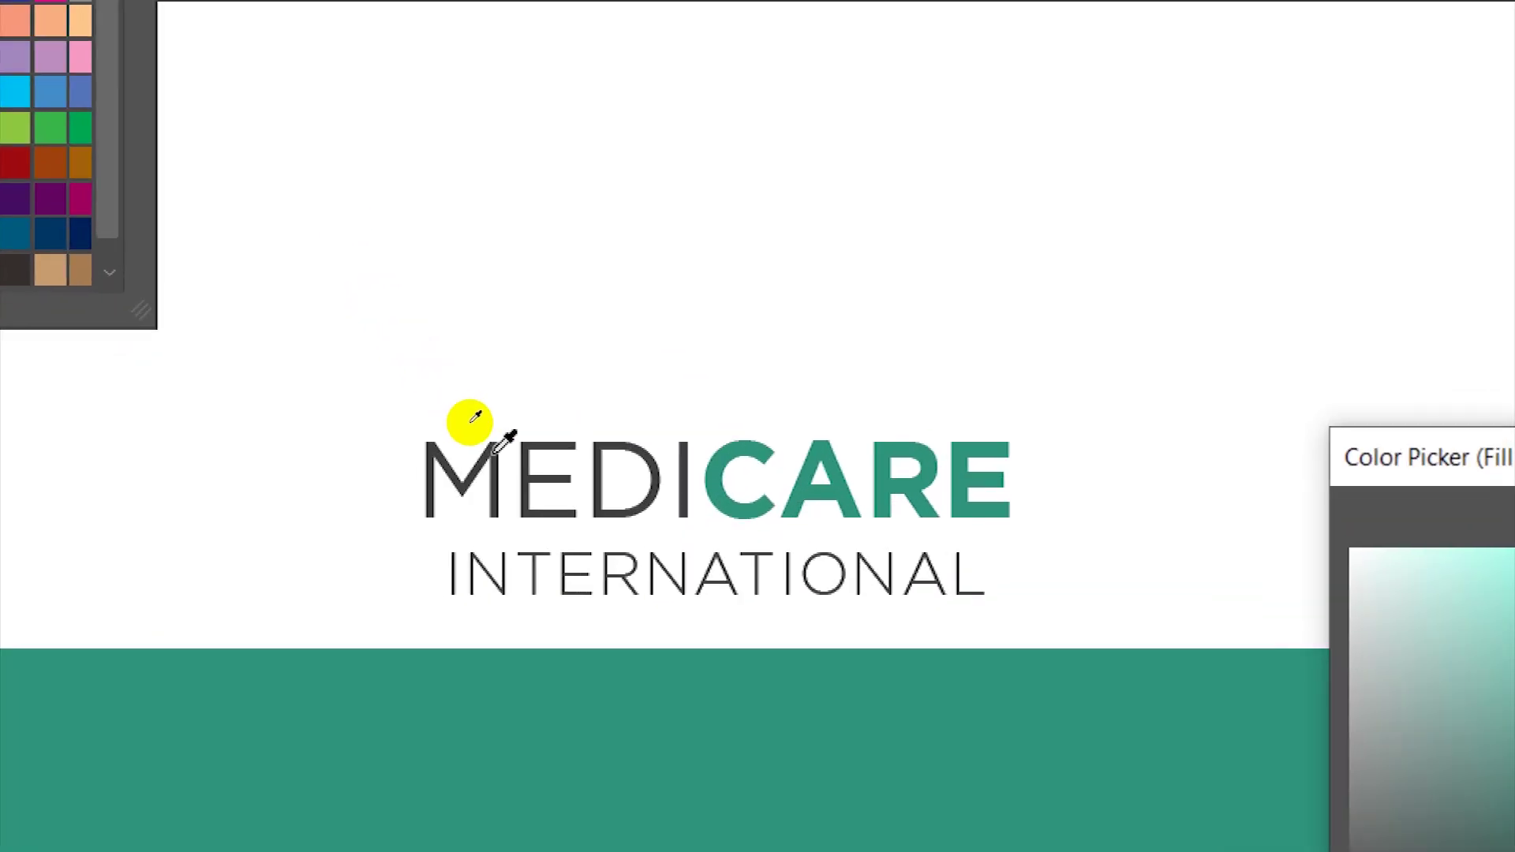
left_click(496, 445)
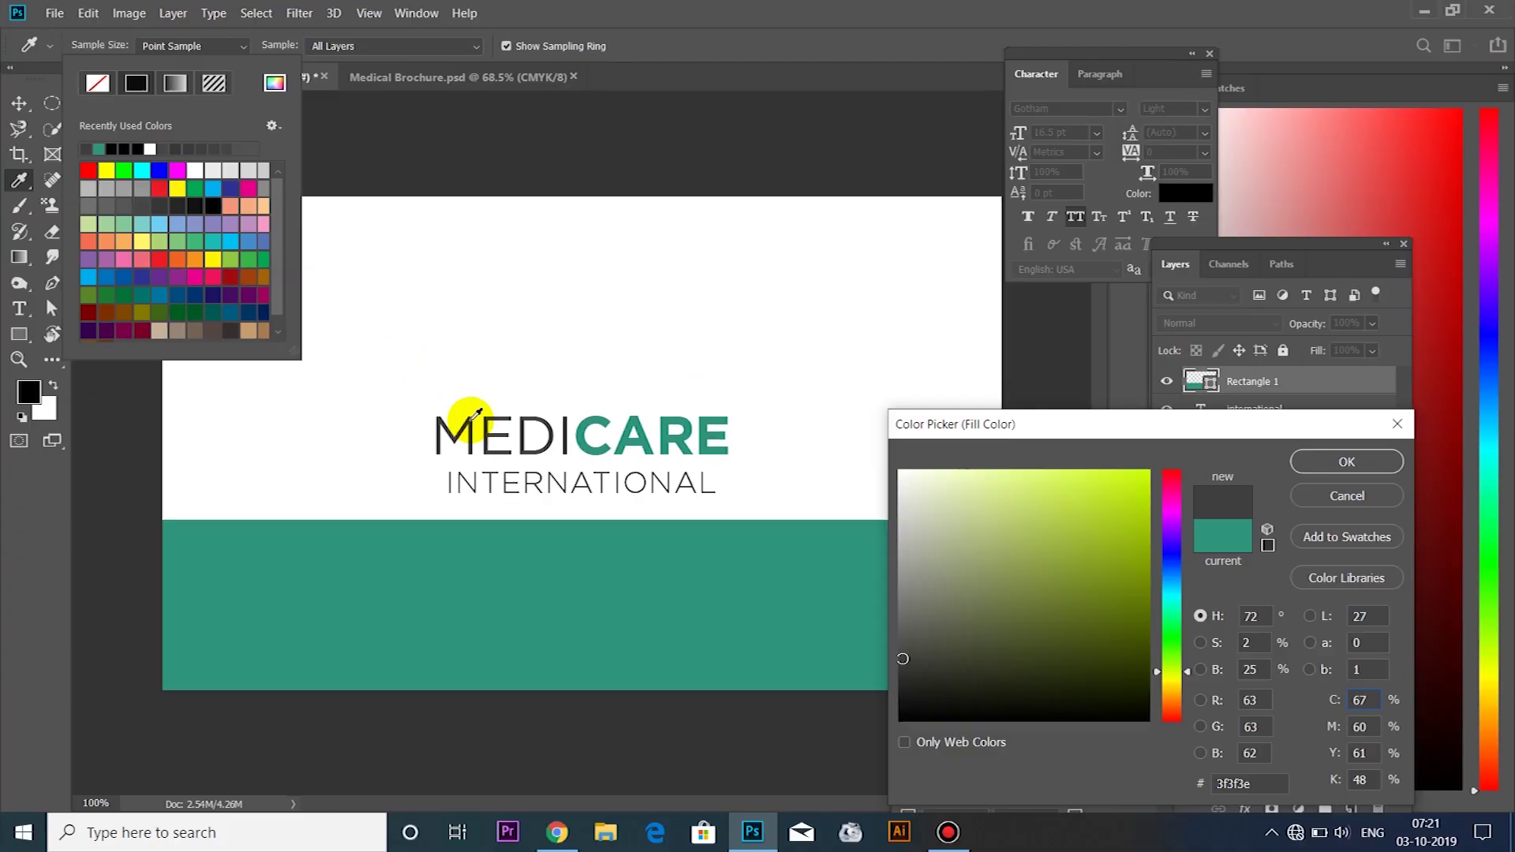
left_click(1324, 465)
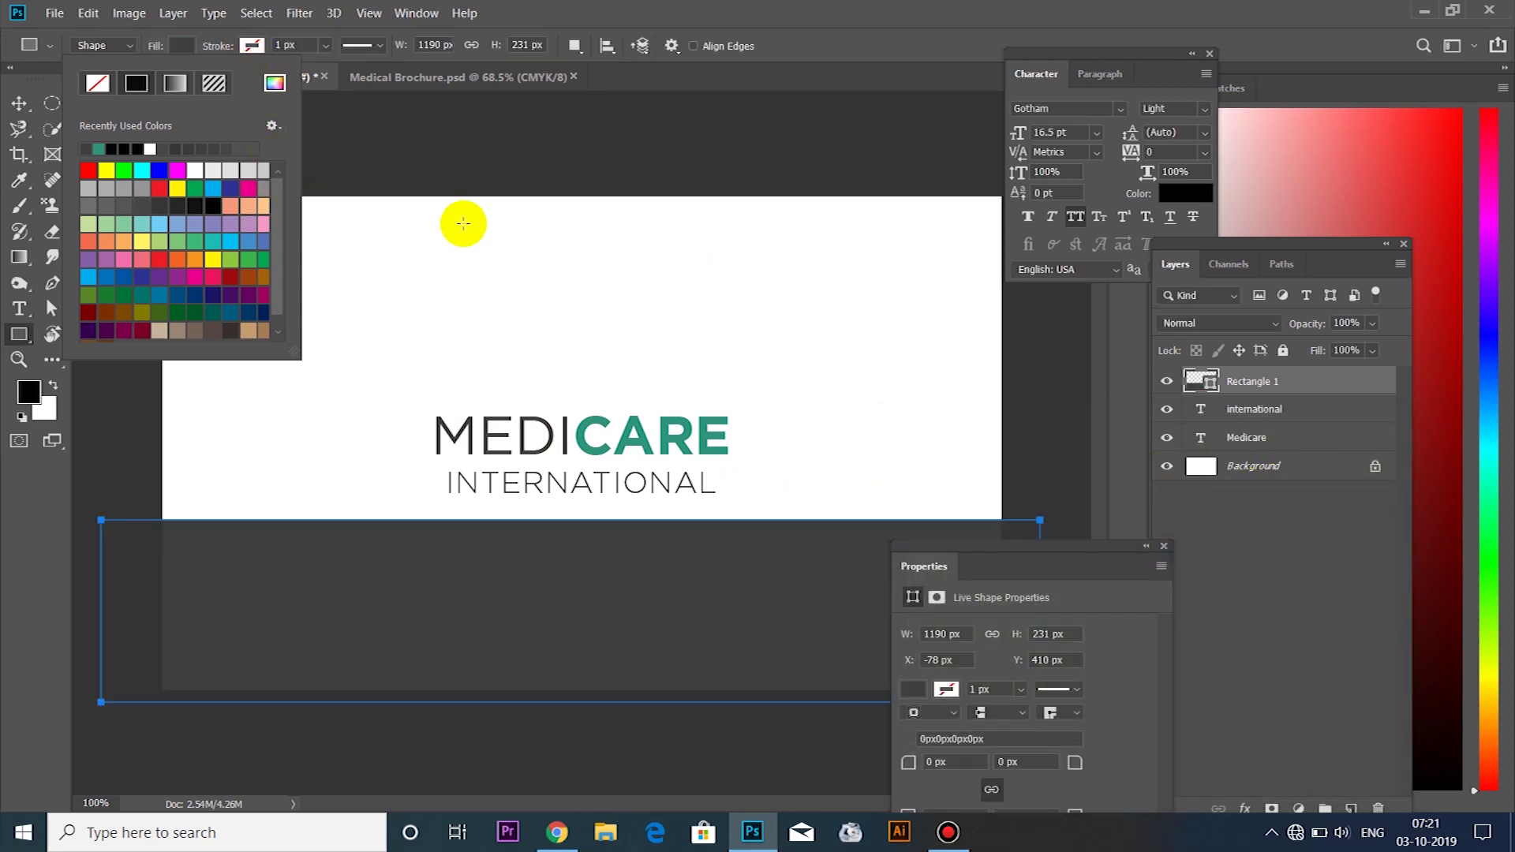
left_click(21, 104)
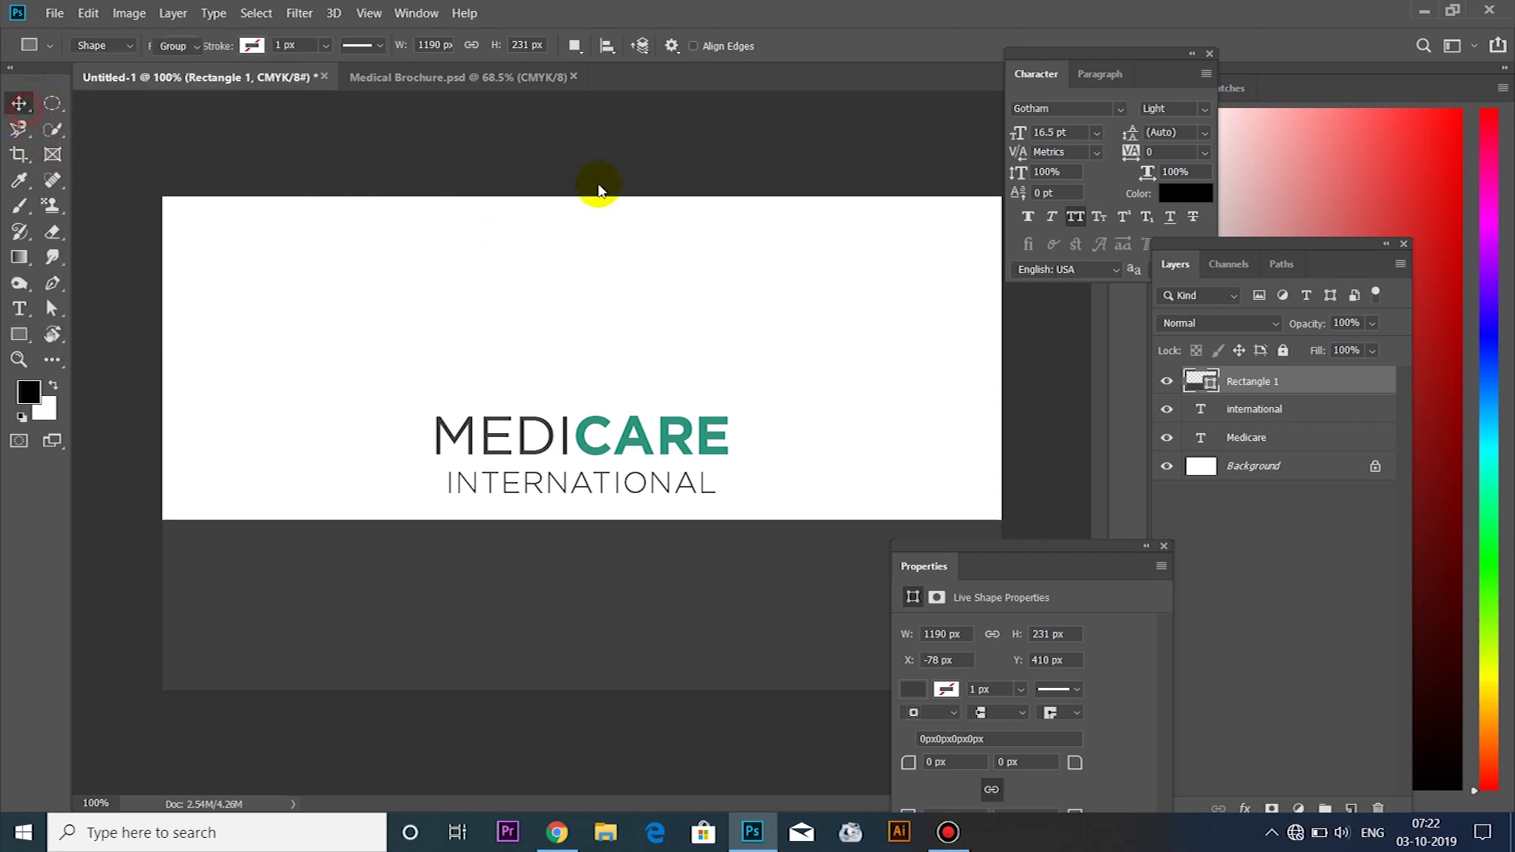
left_click(639, 517)
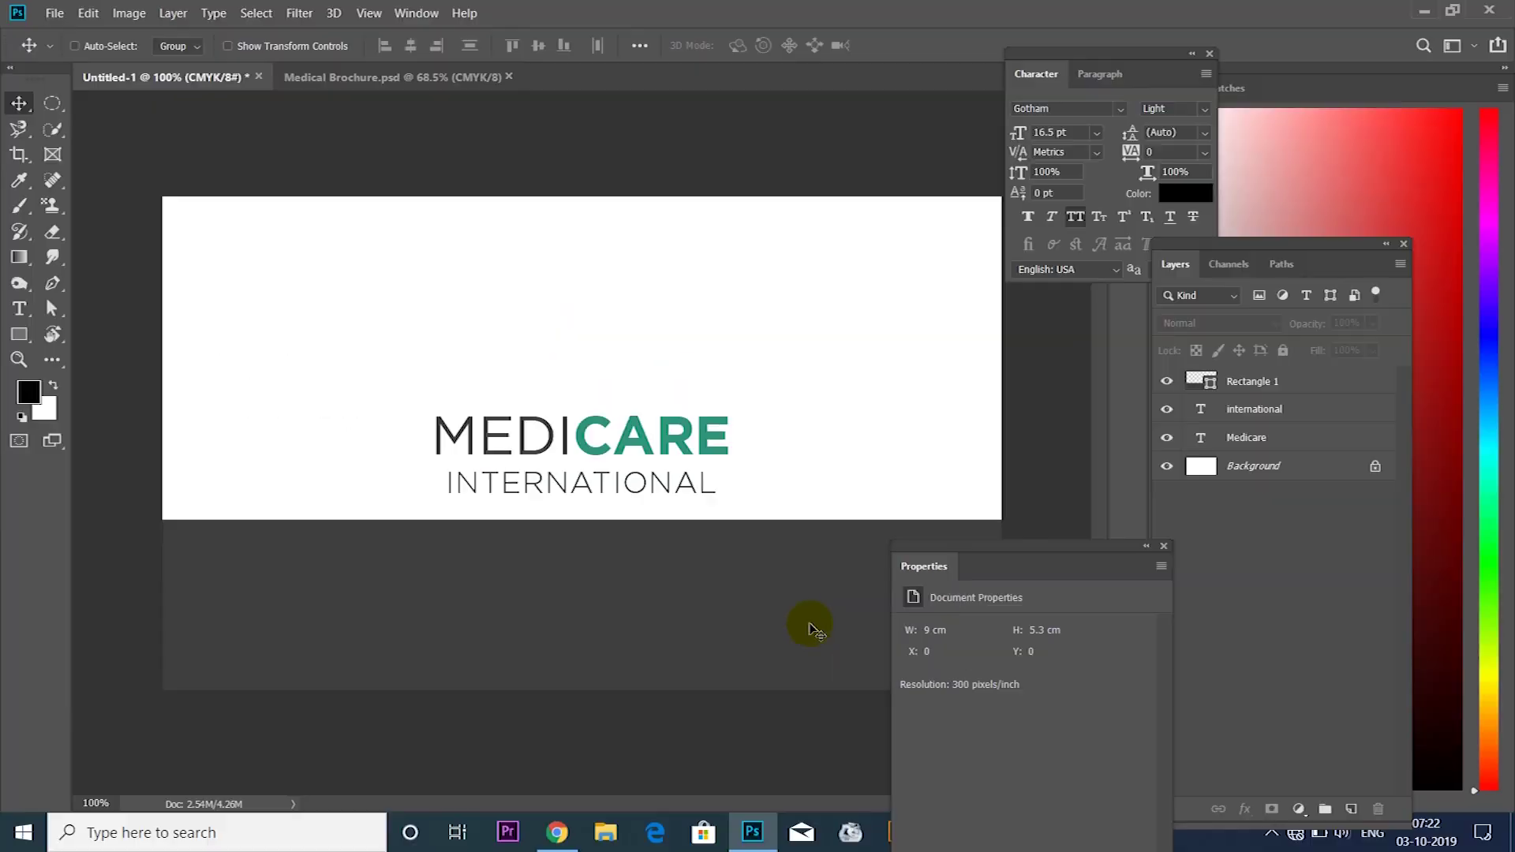
key("ctrl")
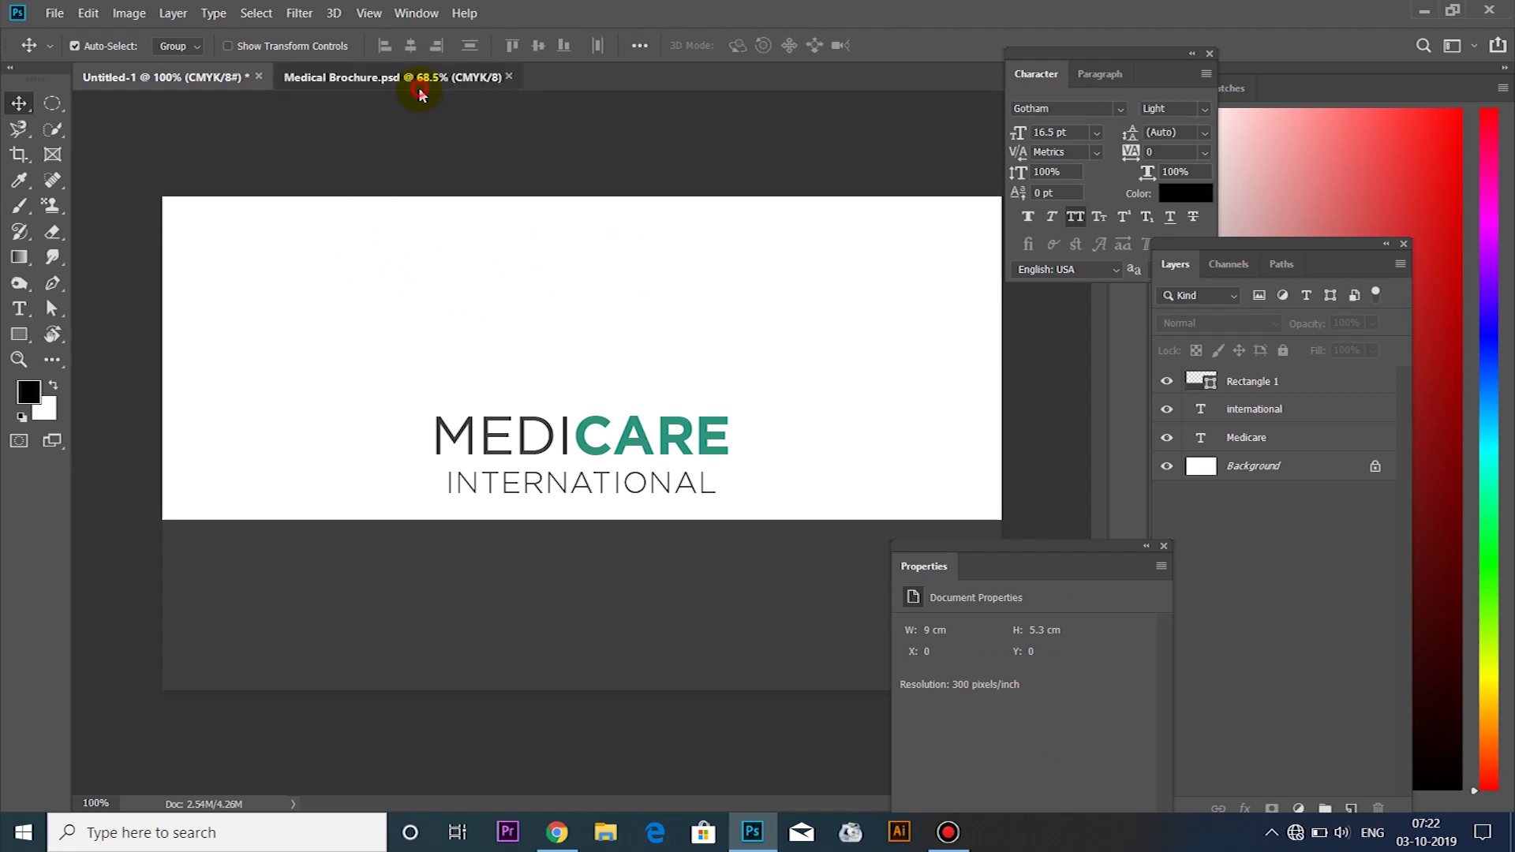
Drag the brochure's phone, e-mail and address icon group into Untitled-1 over the dark band
left_click(420, 79)
left_click_drag(576, 348, 592, 642)
left_click_drag(557, 585, 461, 661)
left_click_drag(433, 582, 236, 491)
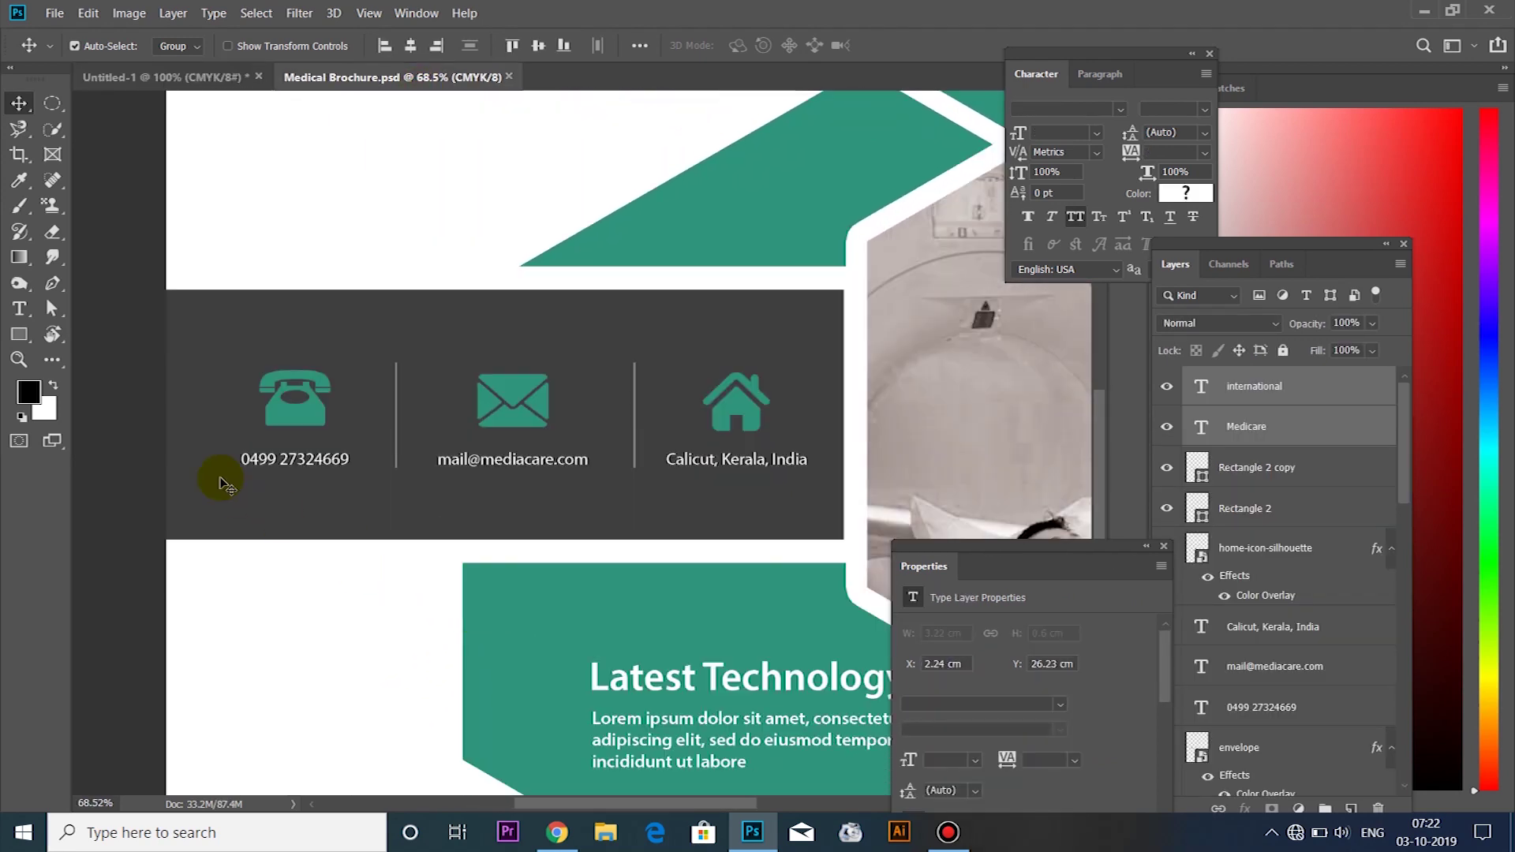
left_click(205, 416)
left_click(332, 439)
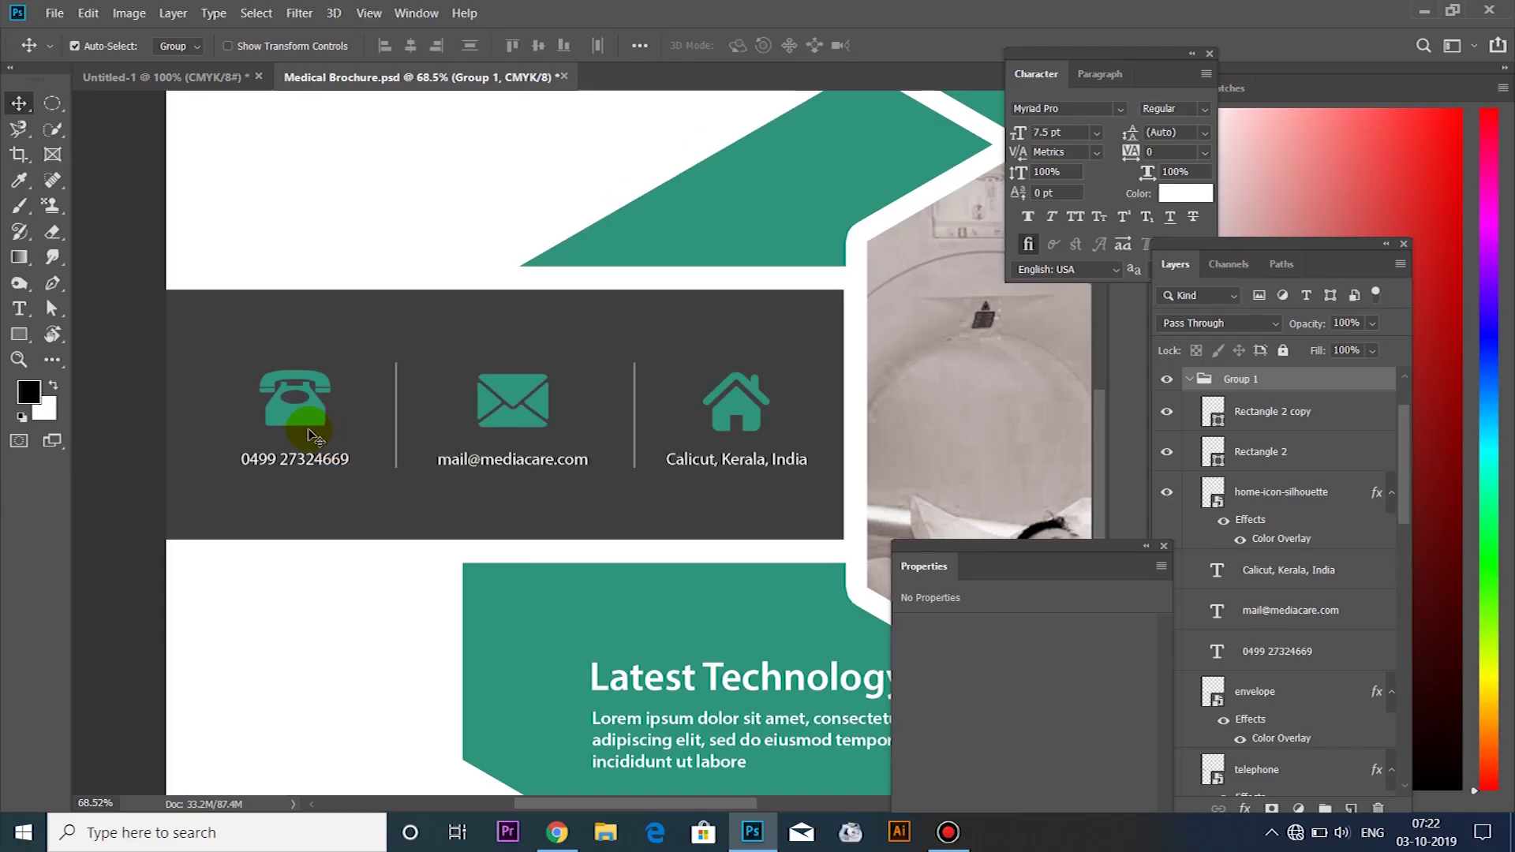
left_click_drag(332, 444, 569, 570)
scroll(441, 611, "down", 2)
key("ctrl+t")
Scale the contact icon group down to 58.53% and centre it within the dark band
left_click_drag(868, 479, 692, 527)
left_click_drag(501, 553, 597, 548)
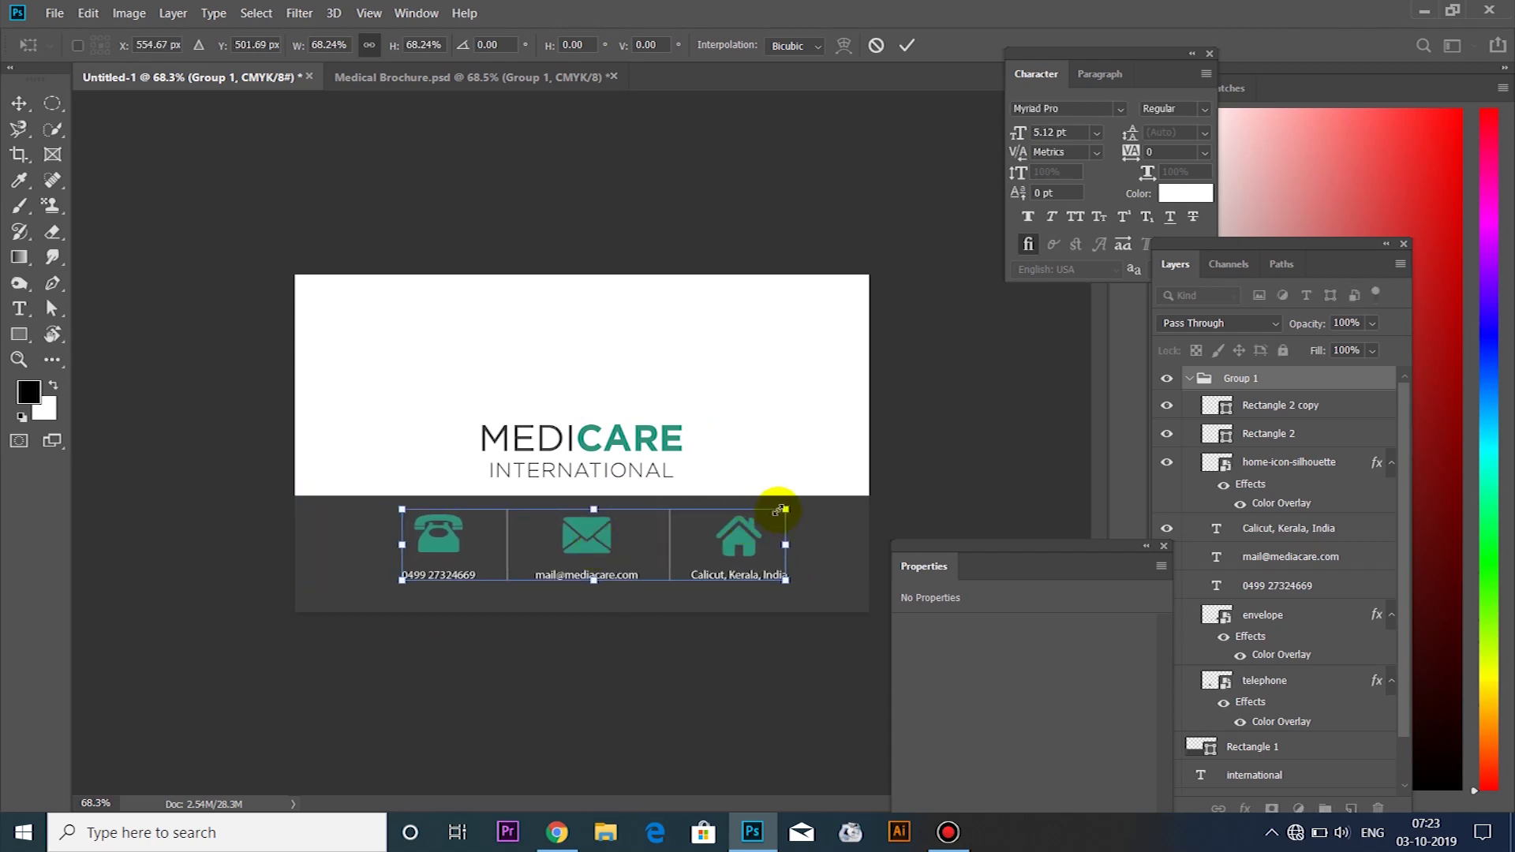
left_click_drag(785, 508, 726, 522)
left_click_drag(733, 522, 731, 523)
left_click_drag(561, 539, 587, 534)
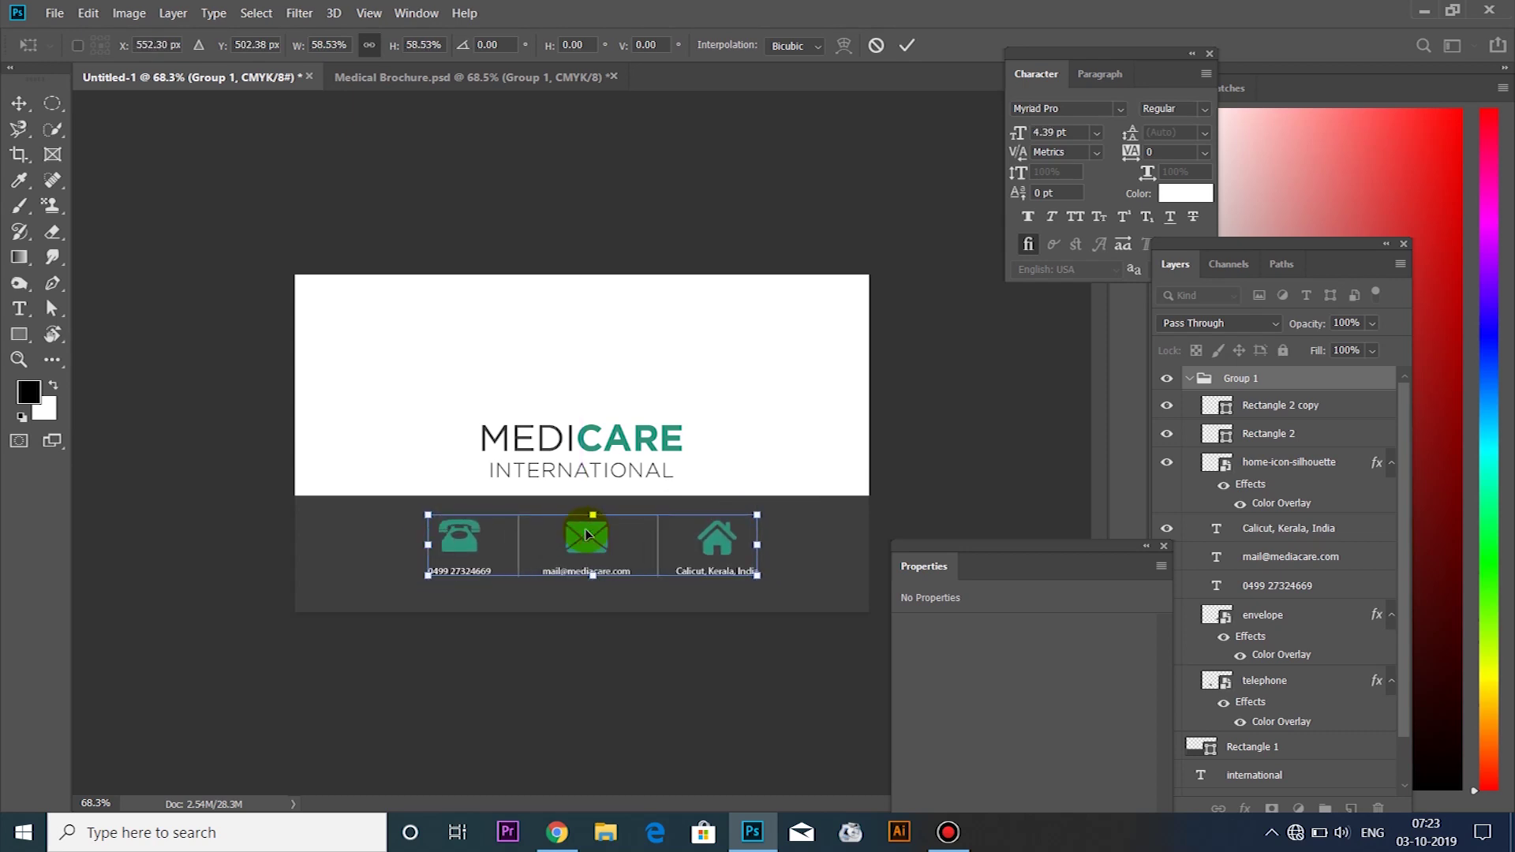
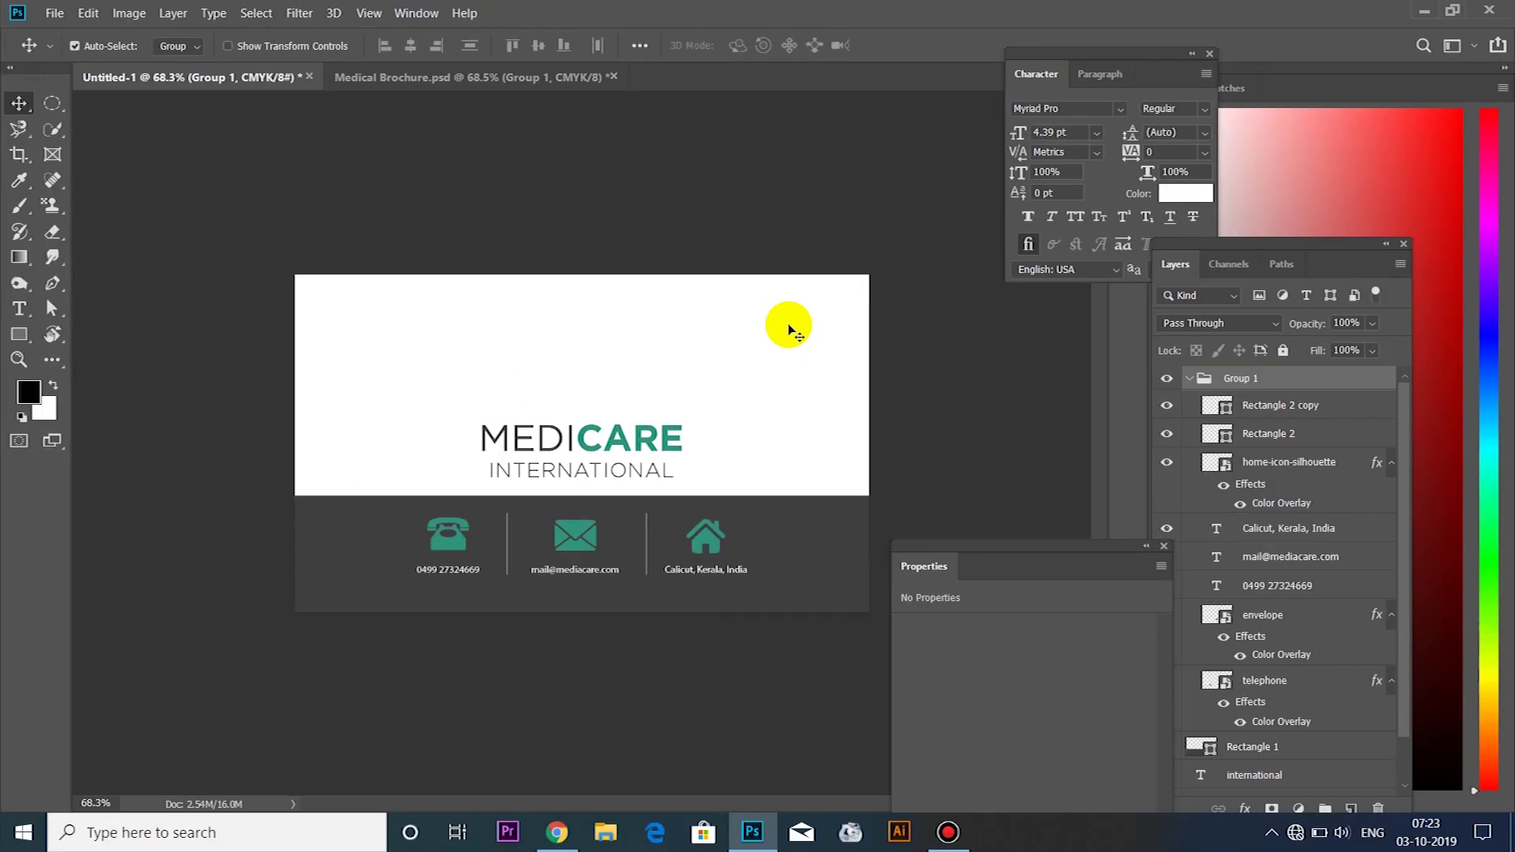
Choose the Horizontal Type tool from the toolbar
left_click(20, 310)
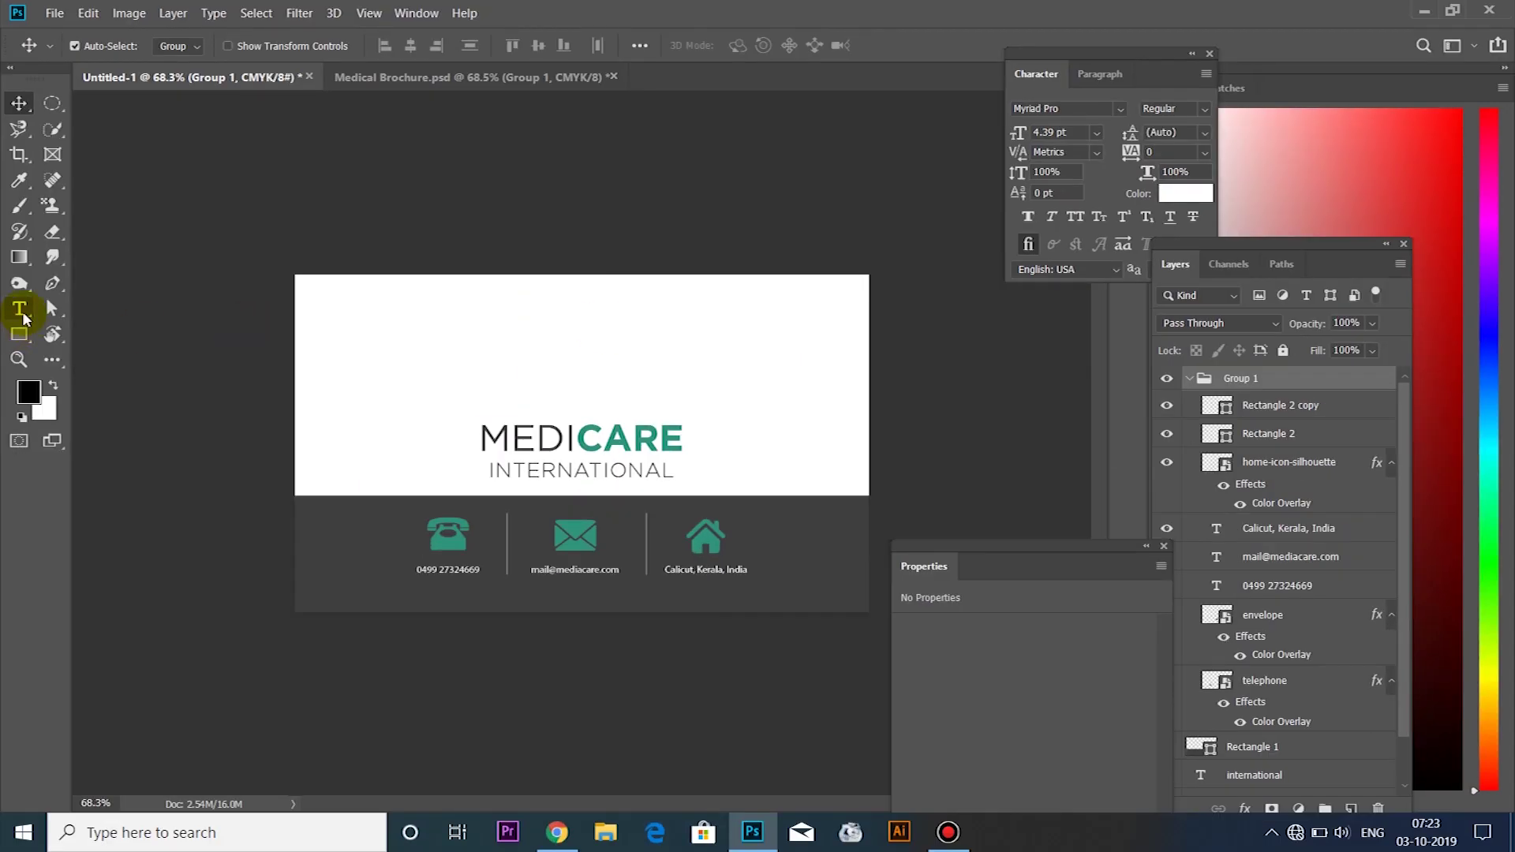
left_click(23, 317)
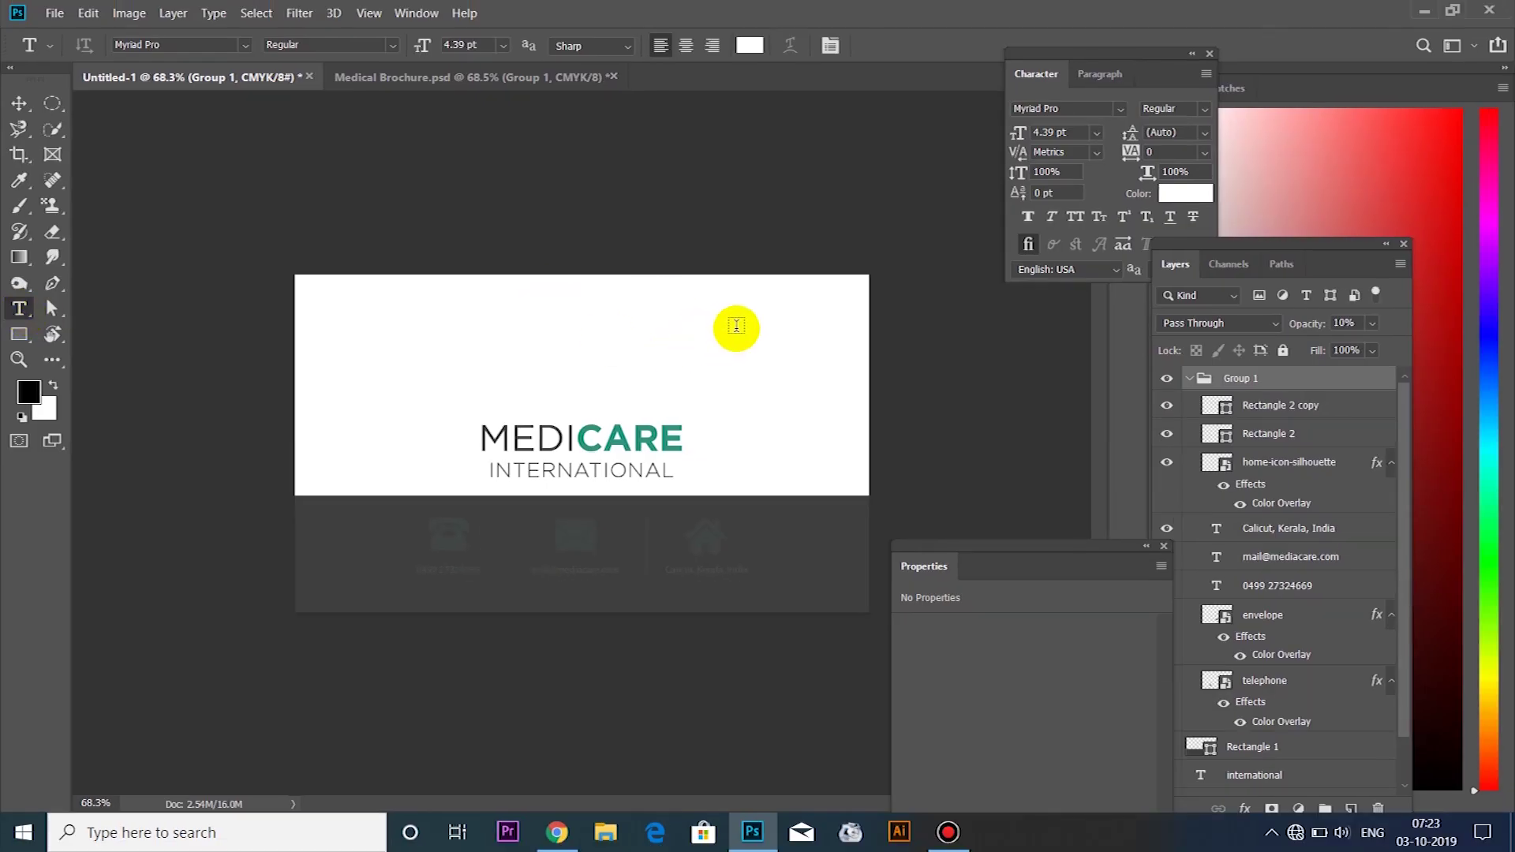
Type the cardholder's name above the logo and set it in Gotham Bold
left_click(715, 333)
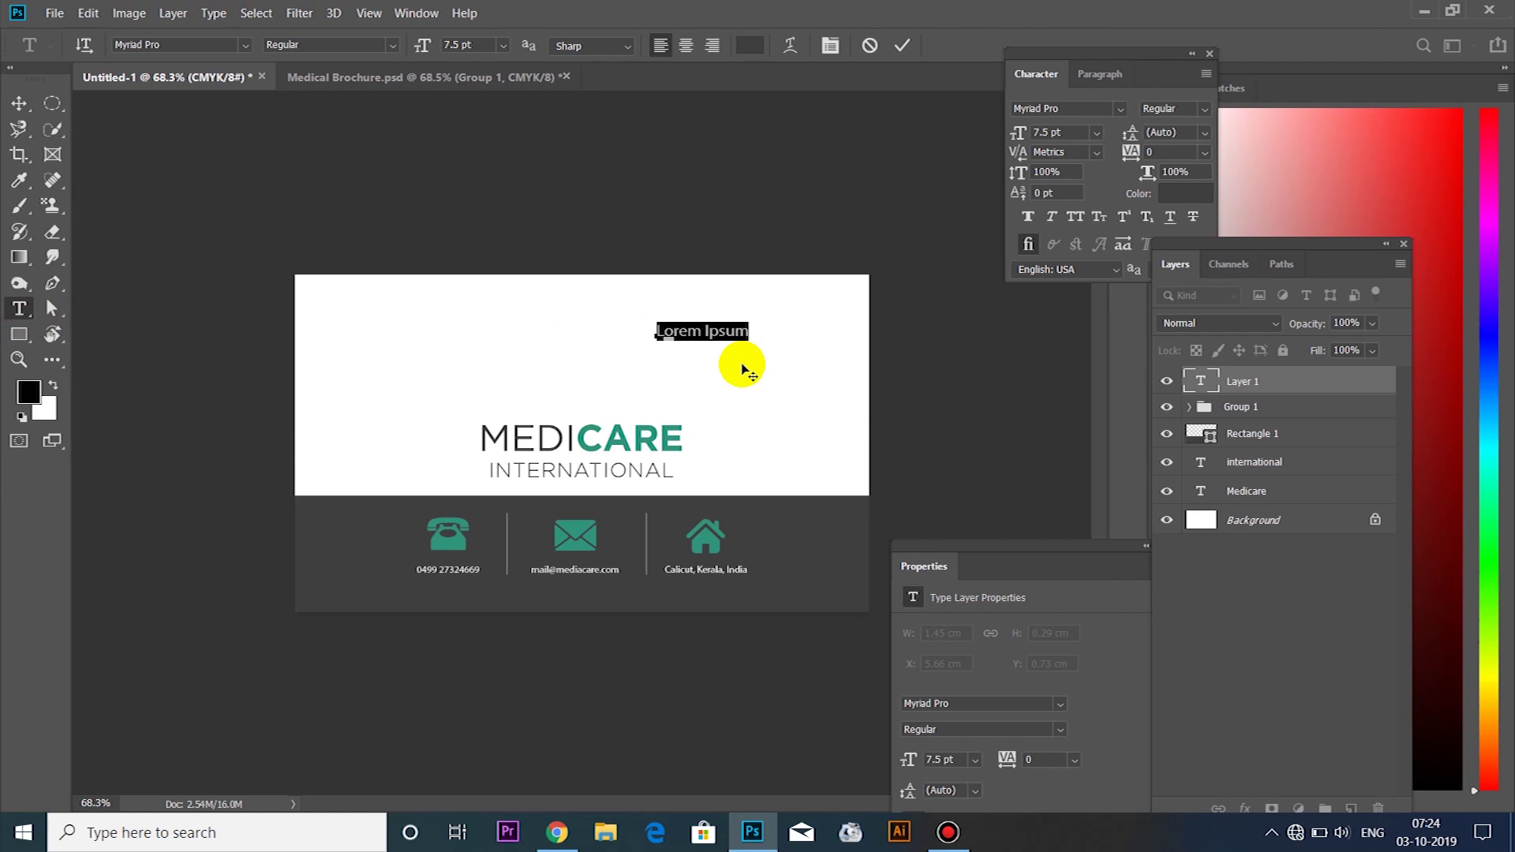
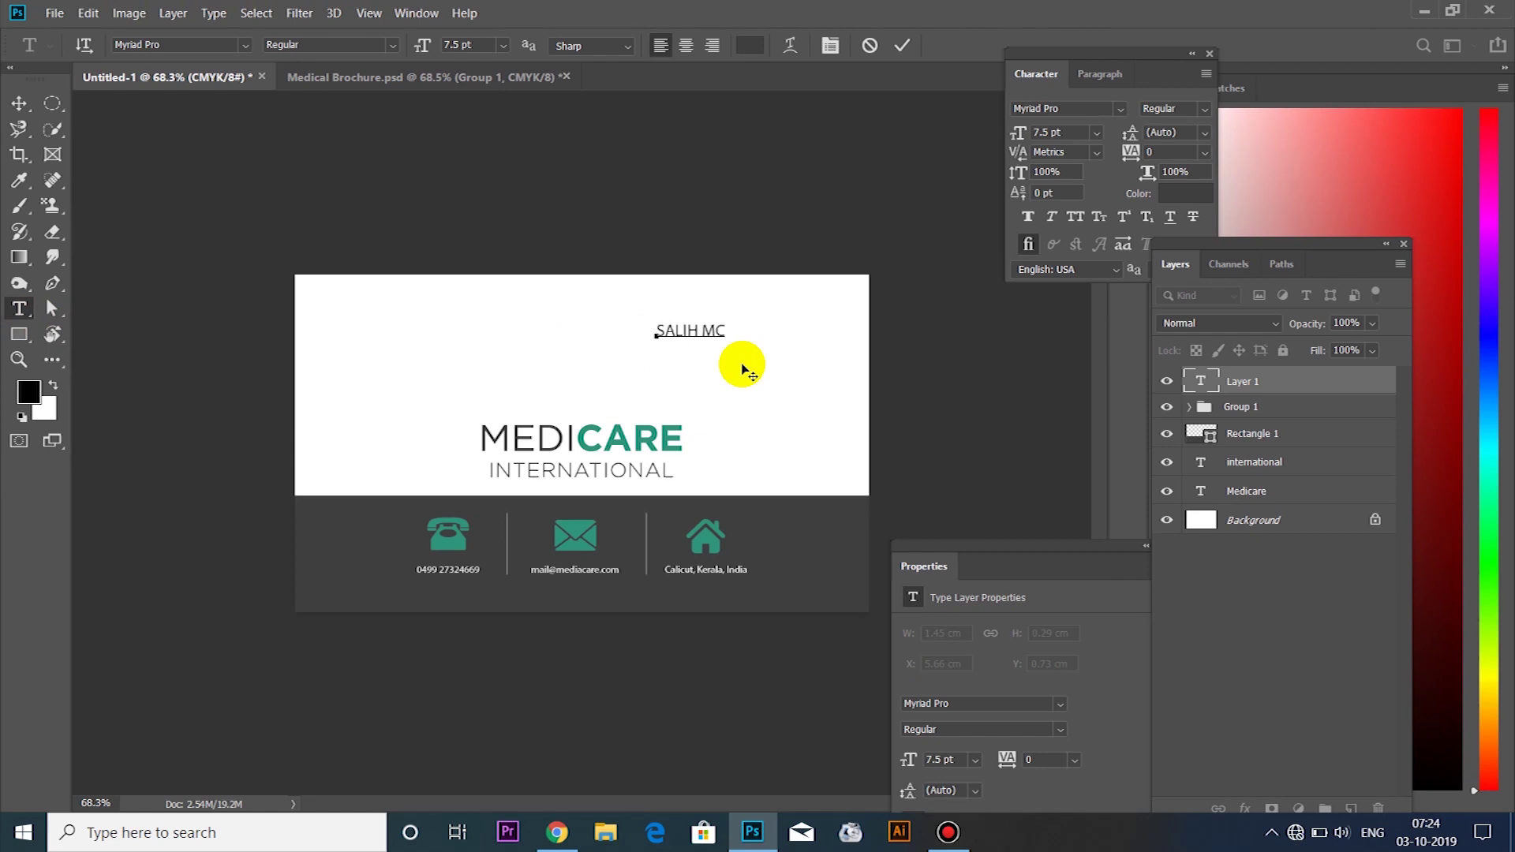
key("ctrl+a")
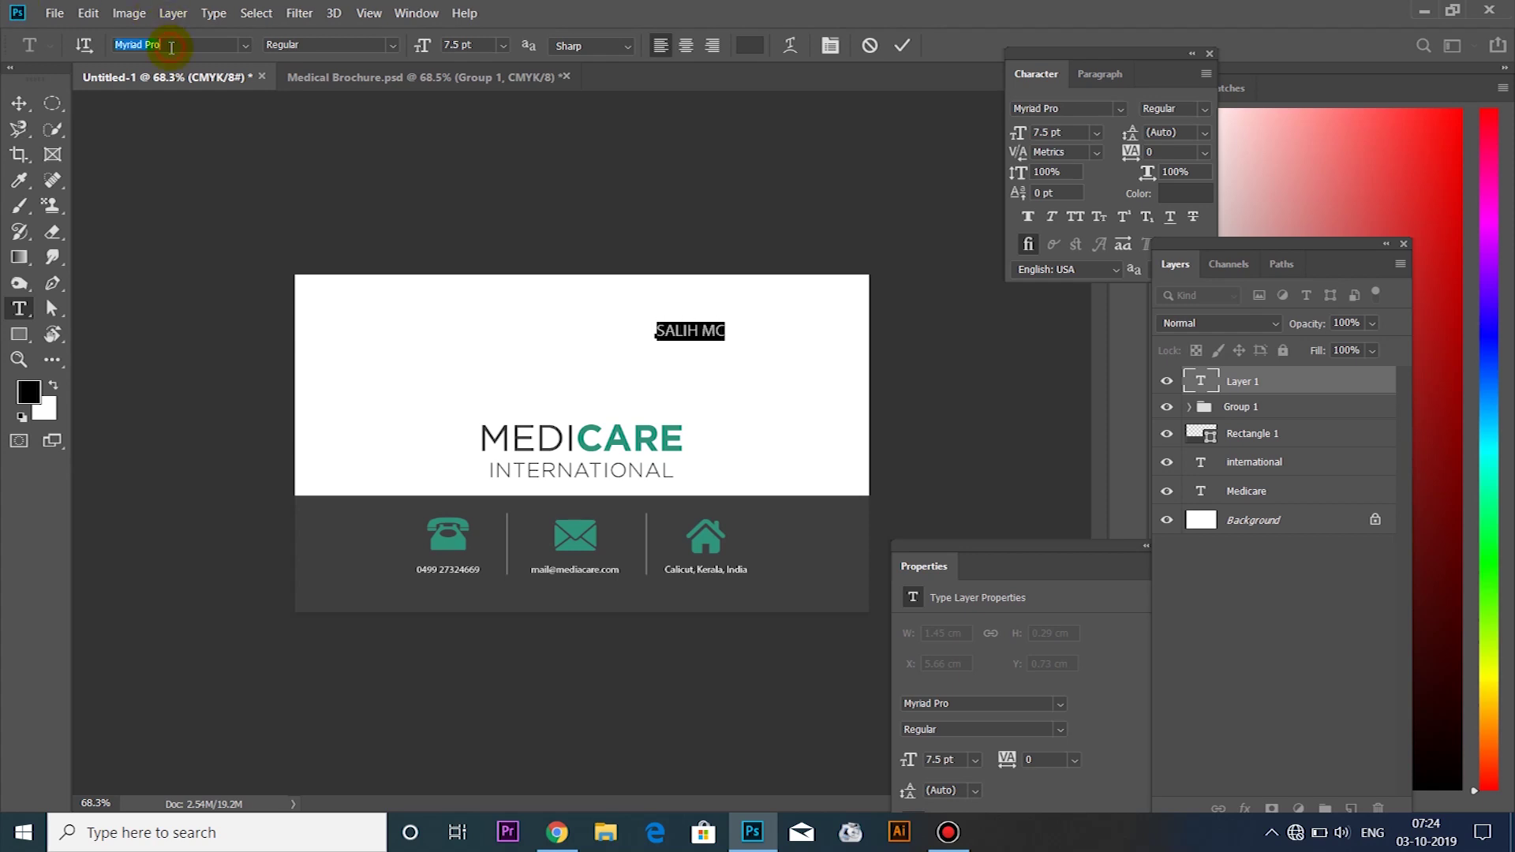
left_click(246, 45)
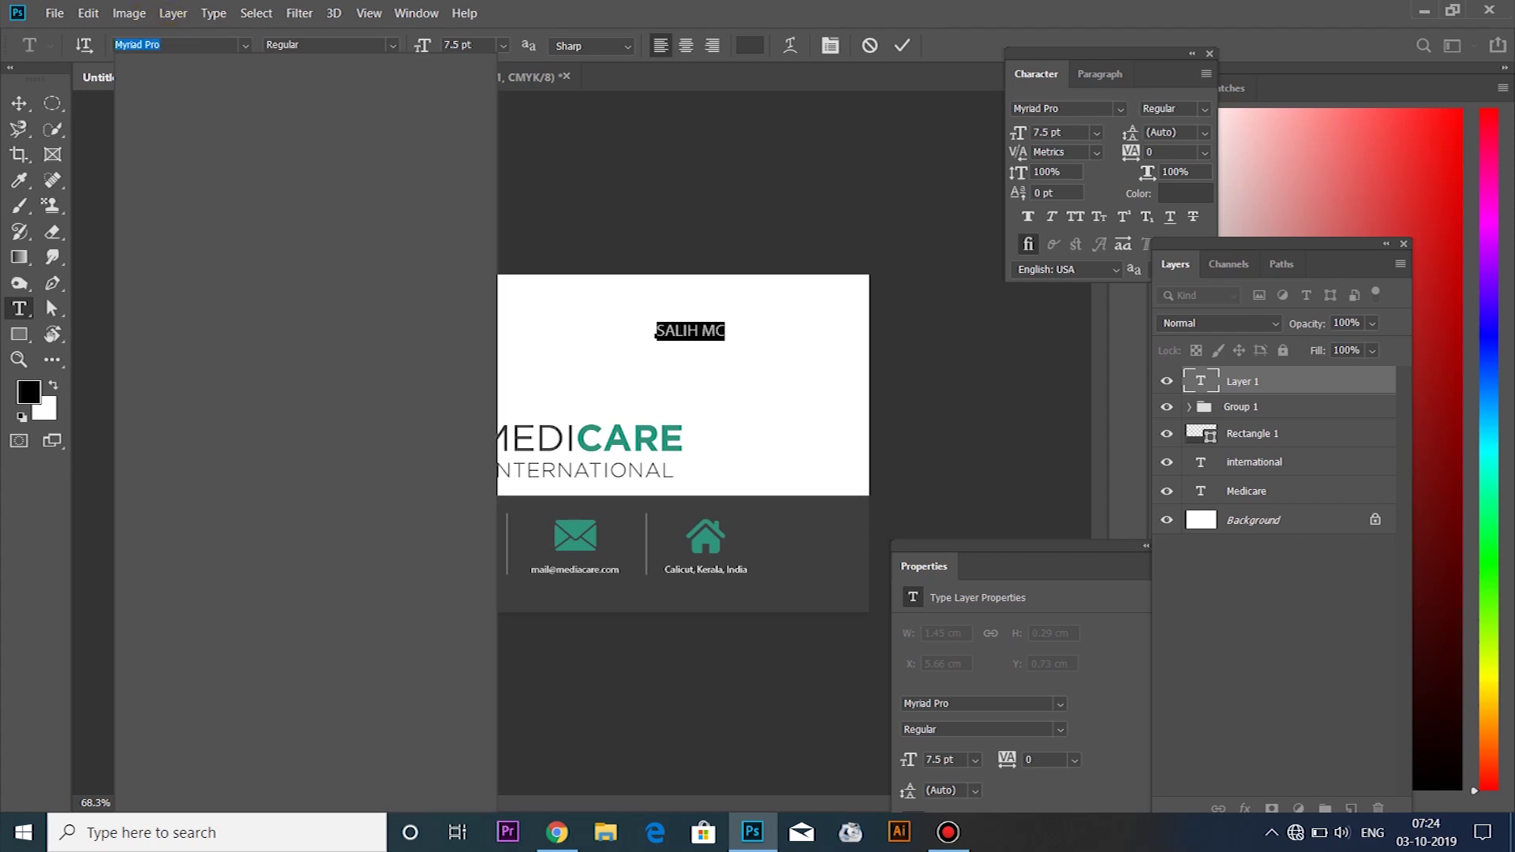
type("G")
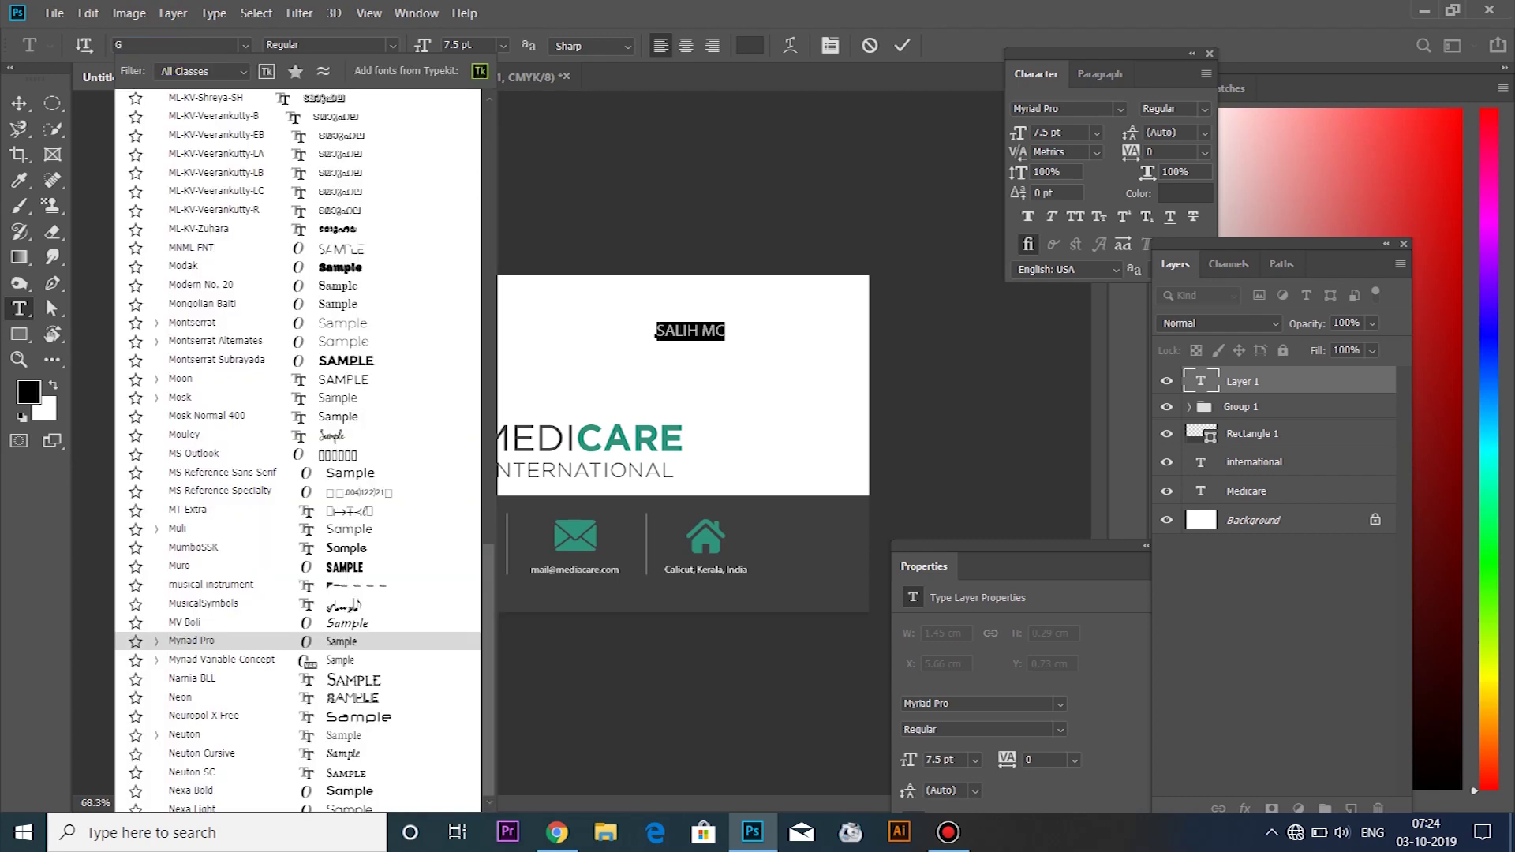
type("OTH")
scroll(225, 113, "up", 1)
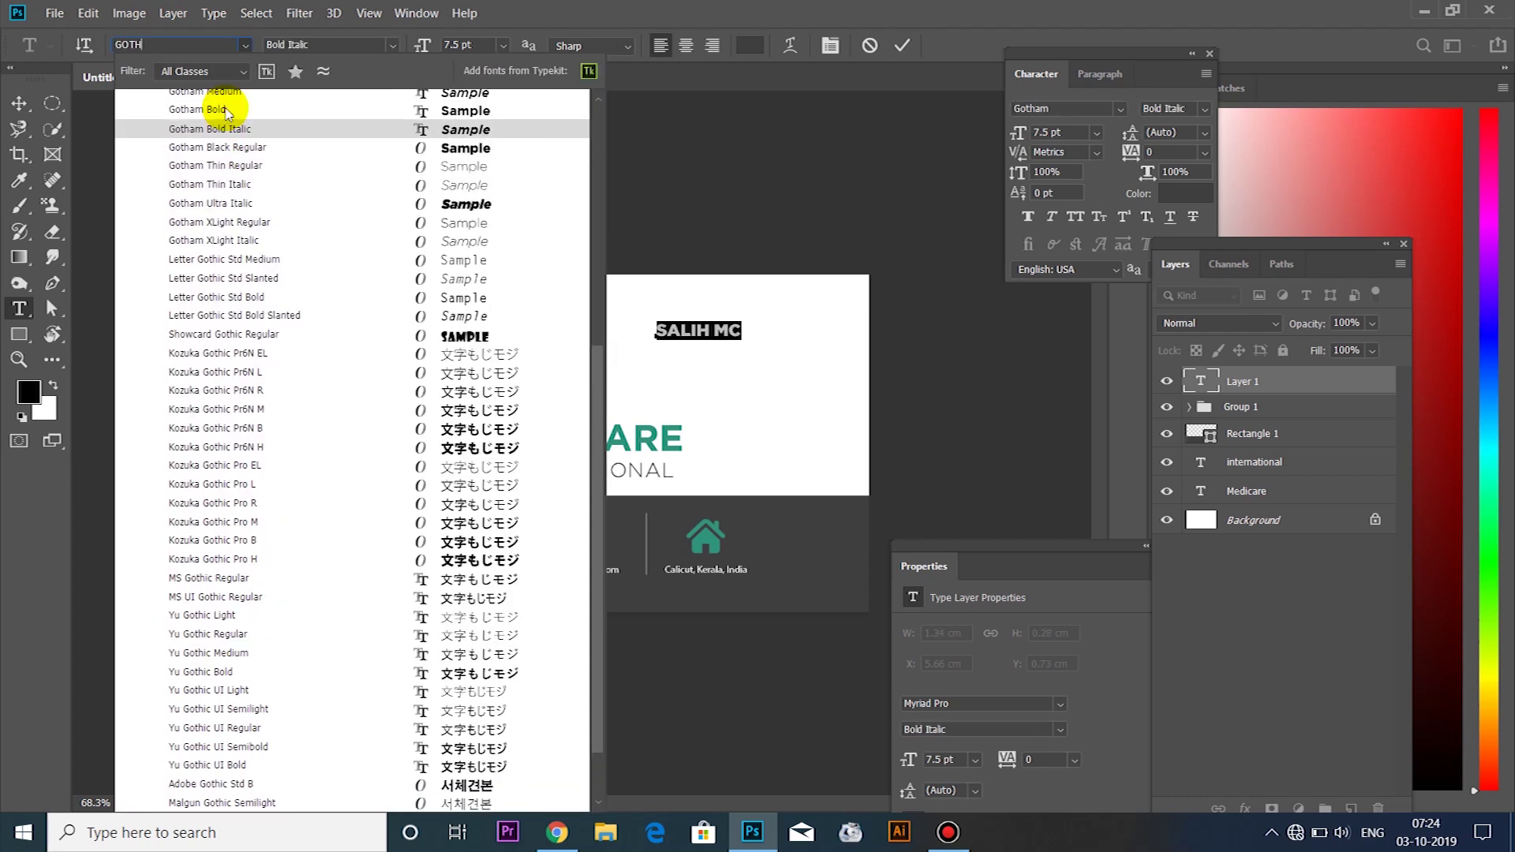
left_click(215, 110)
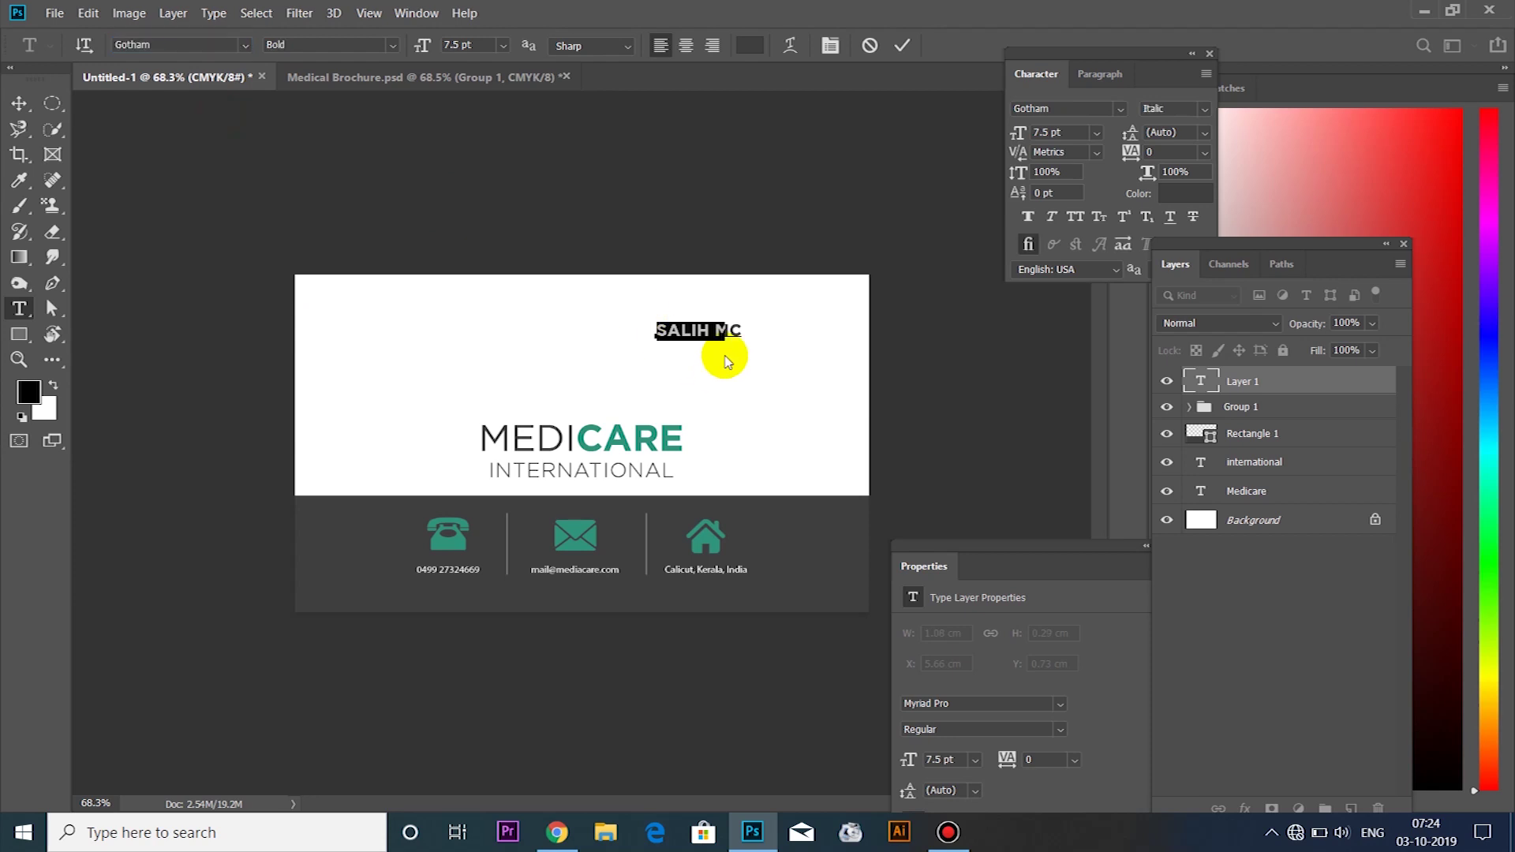
left_click(743, 330)
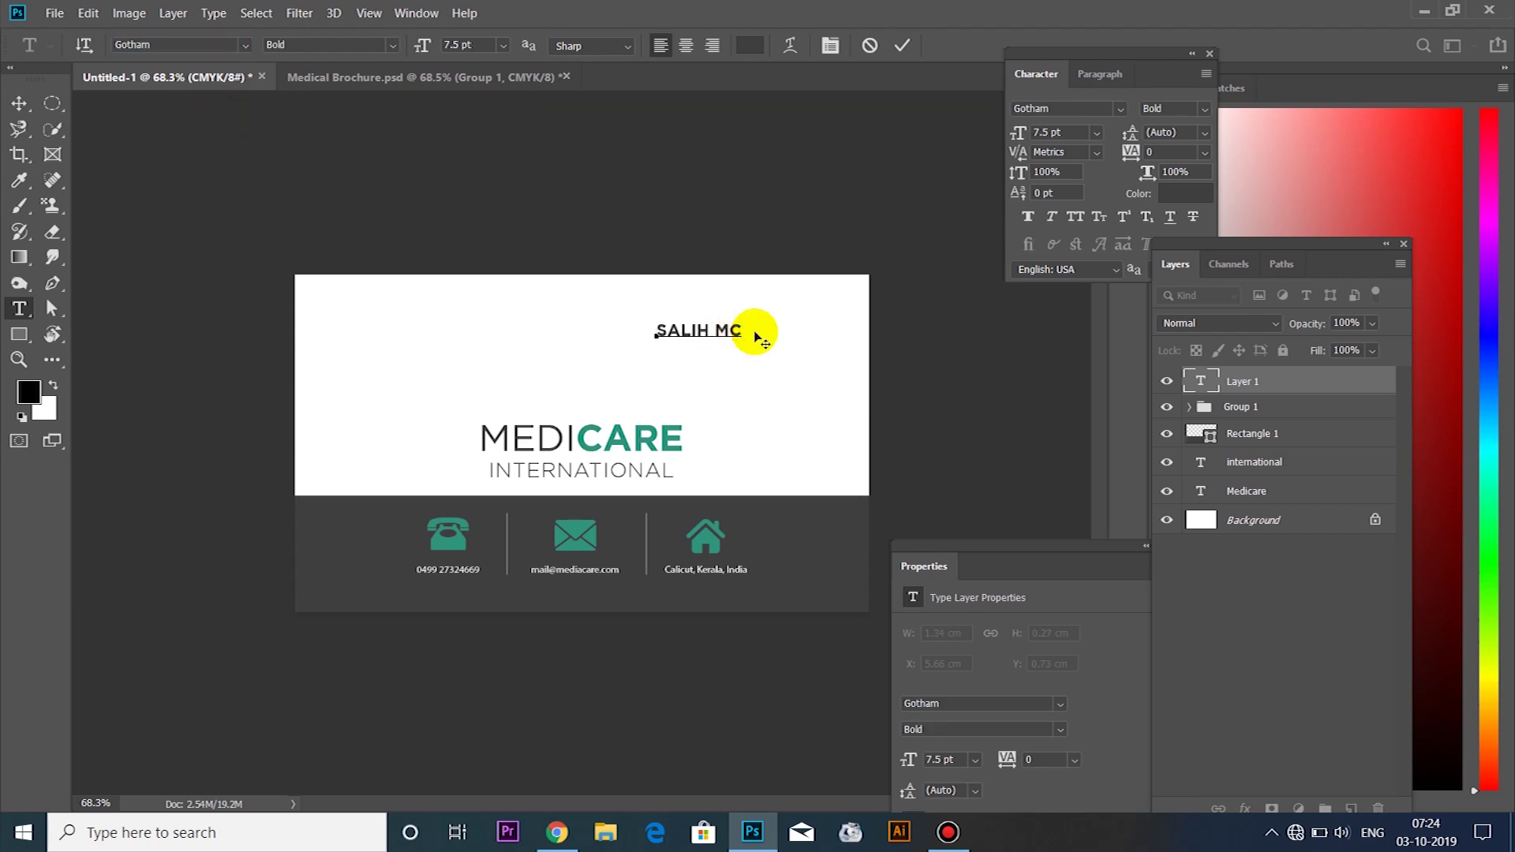
scroll(758, 338, "up", 2)
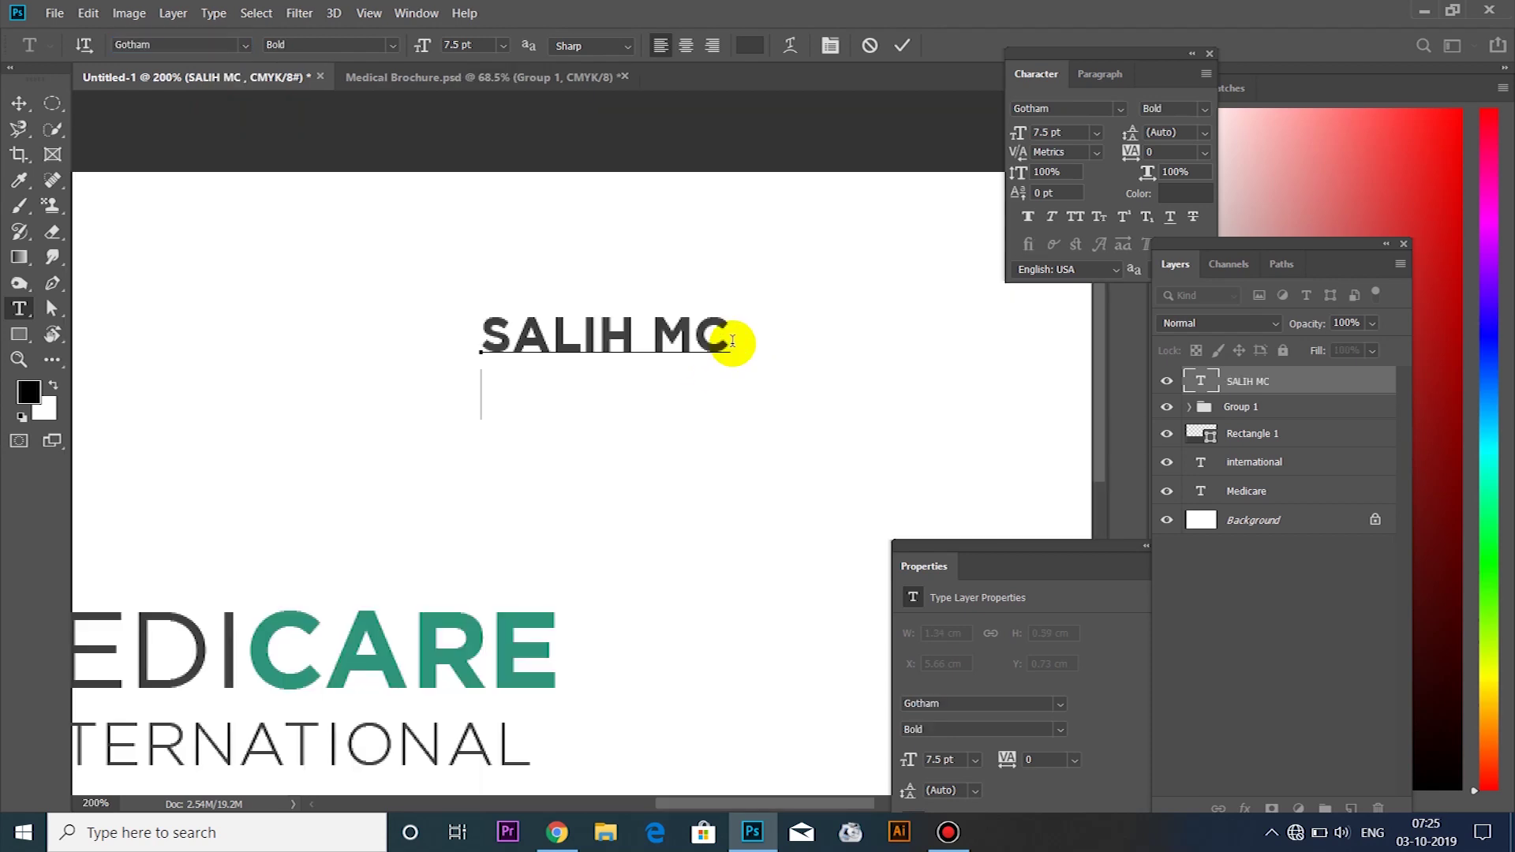
Add a 'Managing Director' title line below the name in Gotham Book
type("Mana")
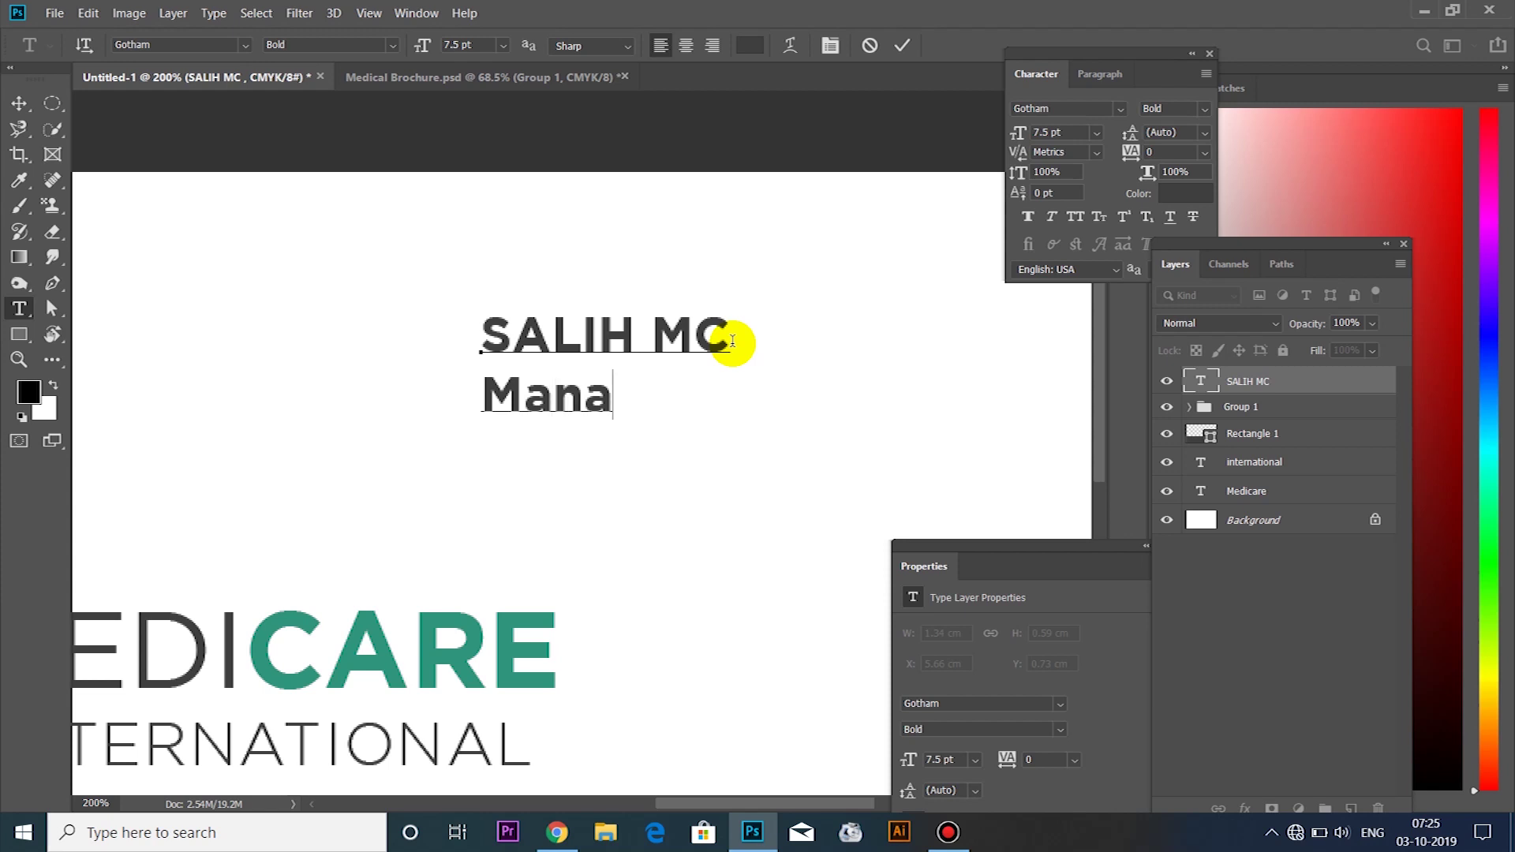
type("ging Director")
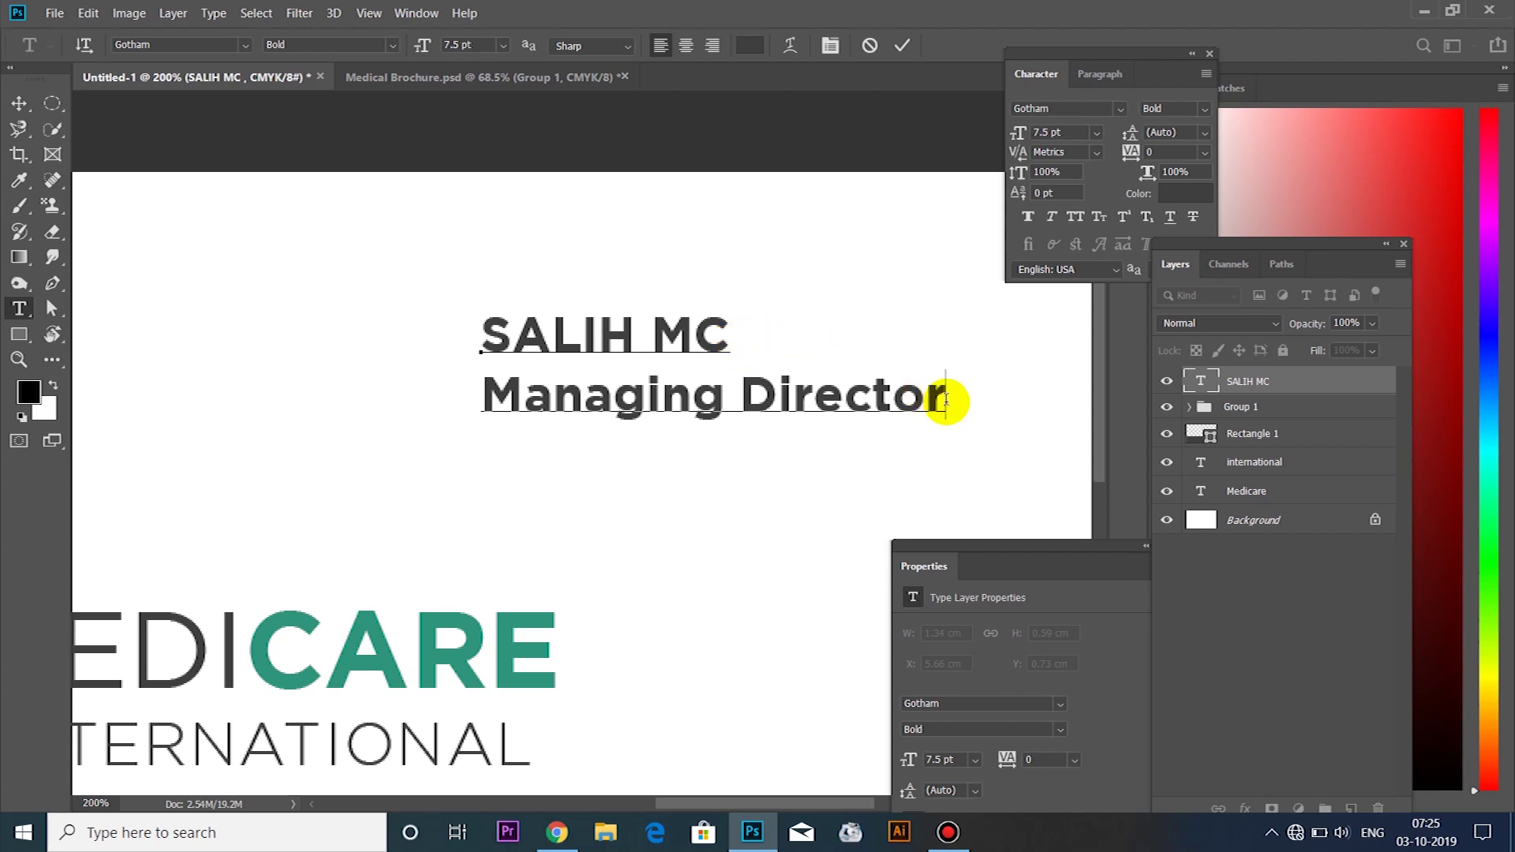
left_click_drag(950, 399, 362, 410)
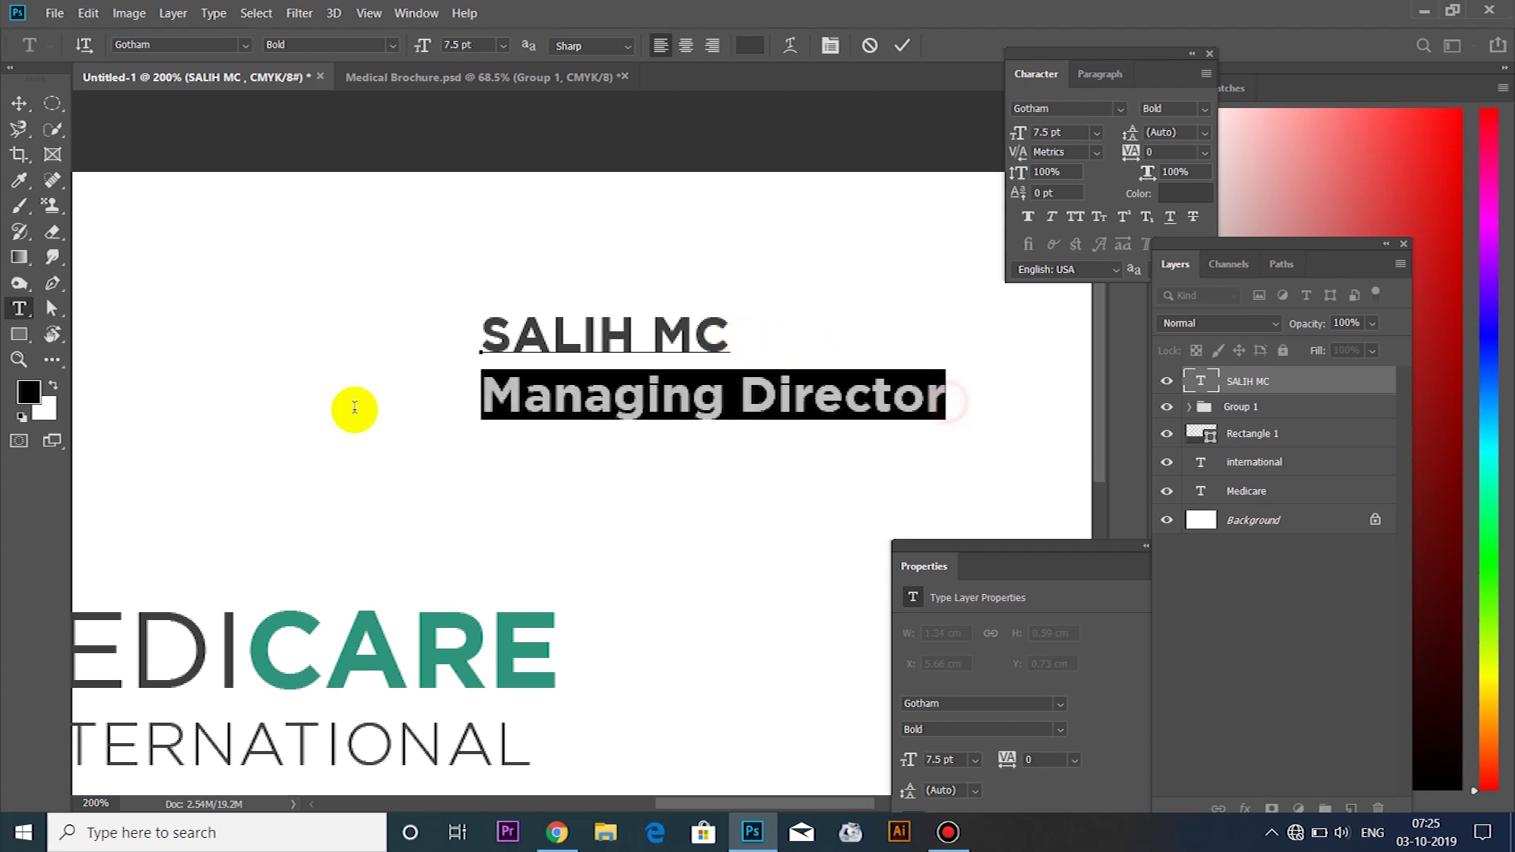
left_click(1200, 109)
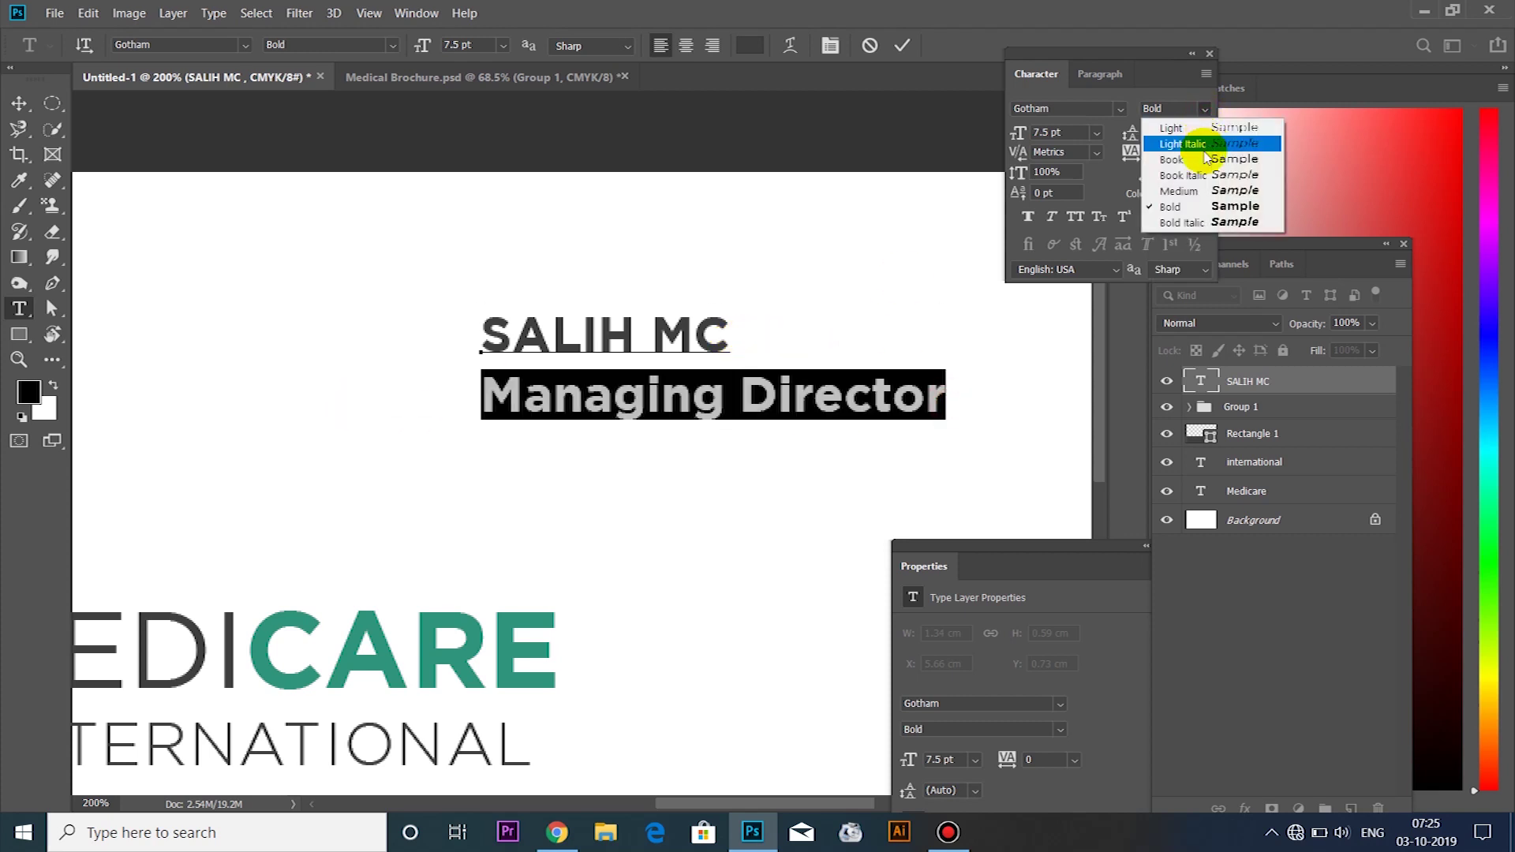
left_click(1180, 190)
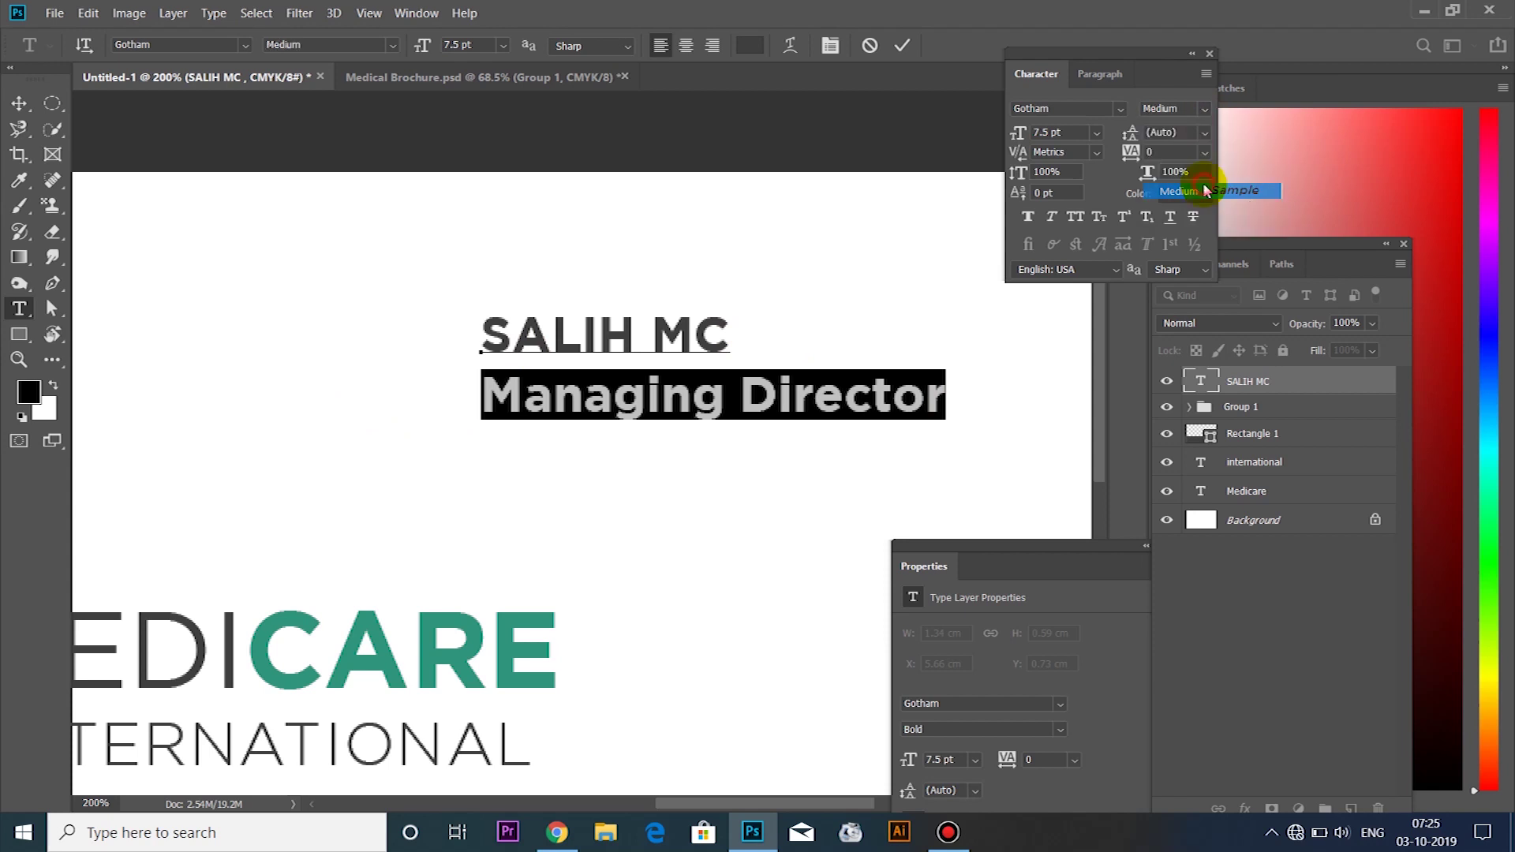
key("ctrl+shift+i")
left_click(1200, 111)
left_click(1167, 154)
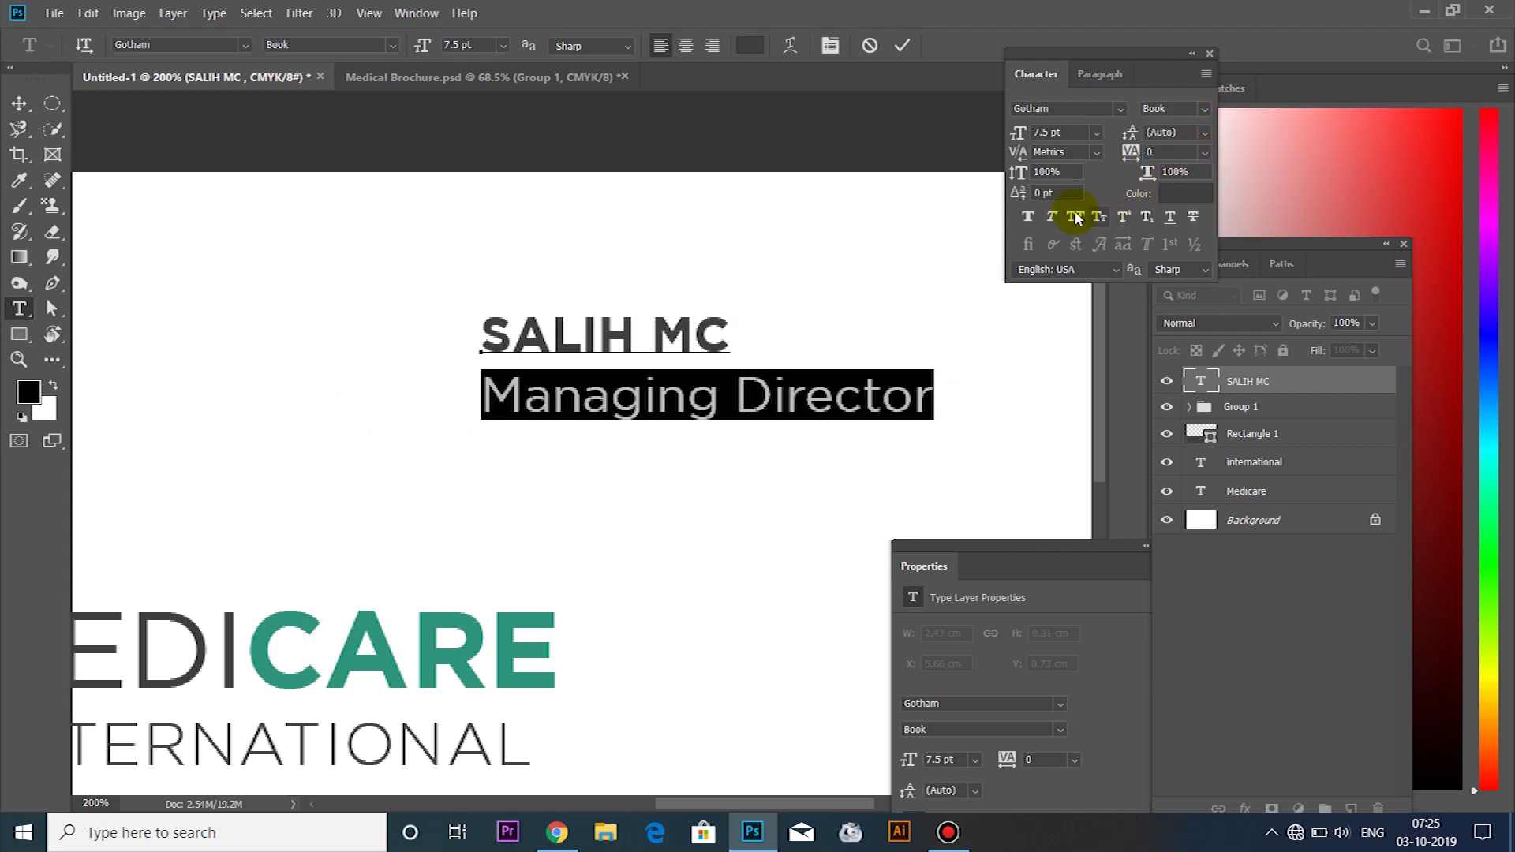
left_click_drag(1133, 135, 1133, 135)
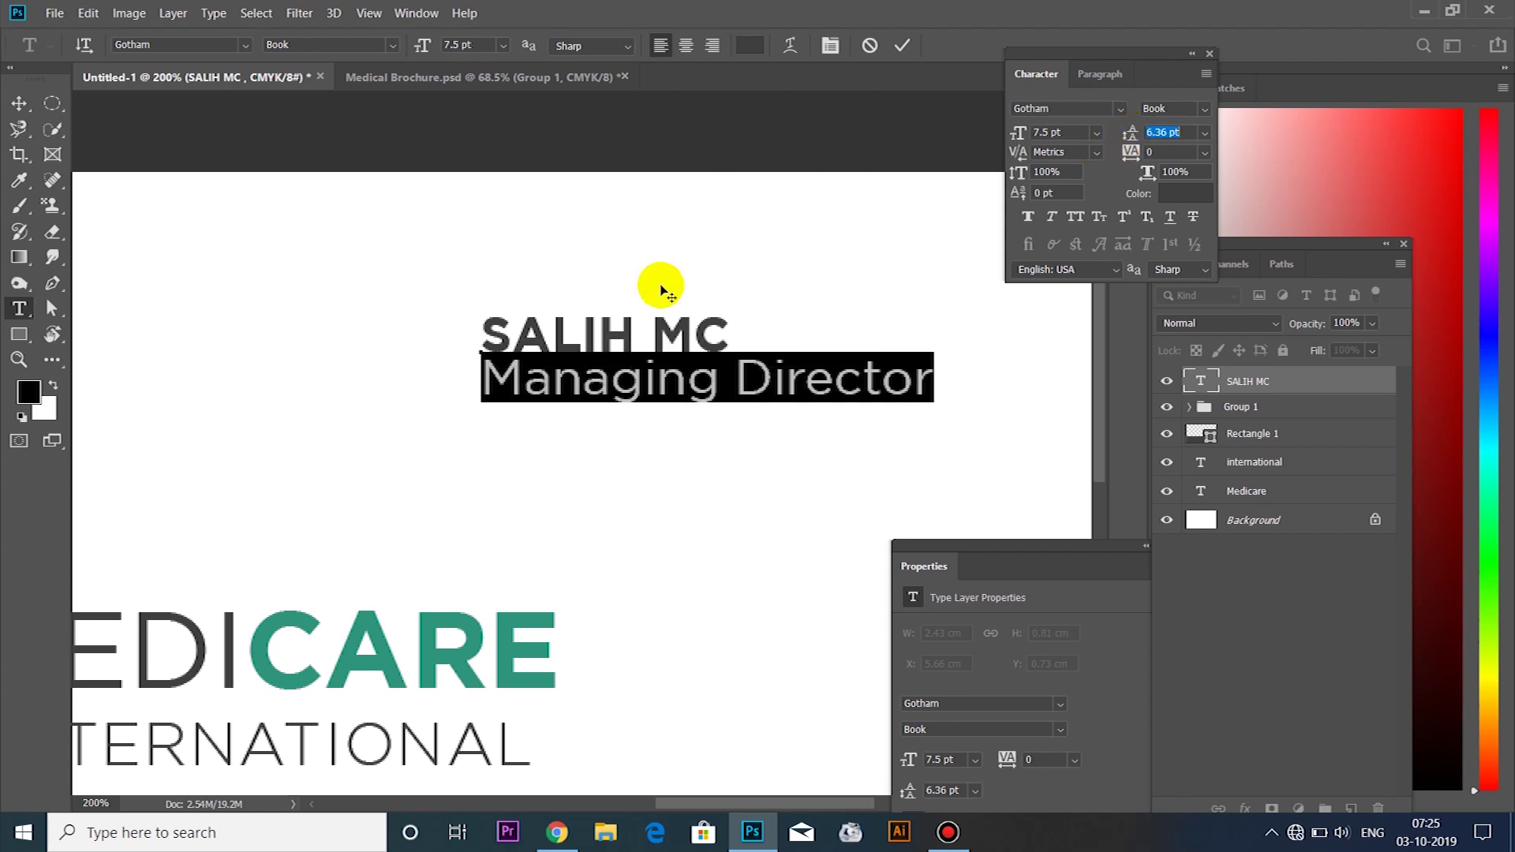
Enlarge the name line to 8 pt
left_click(732, 333)
left_click_drag(734, 332, 450, 334)
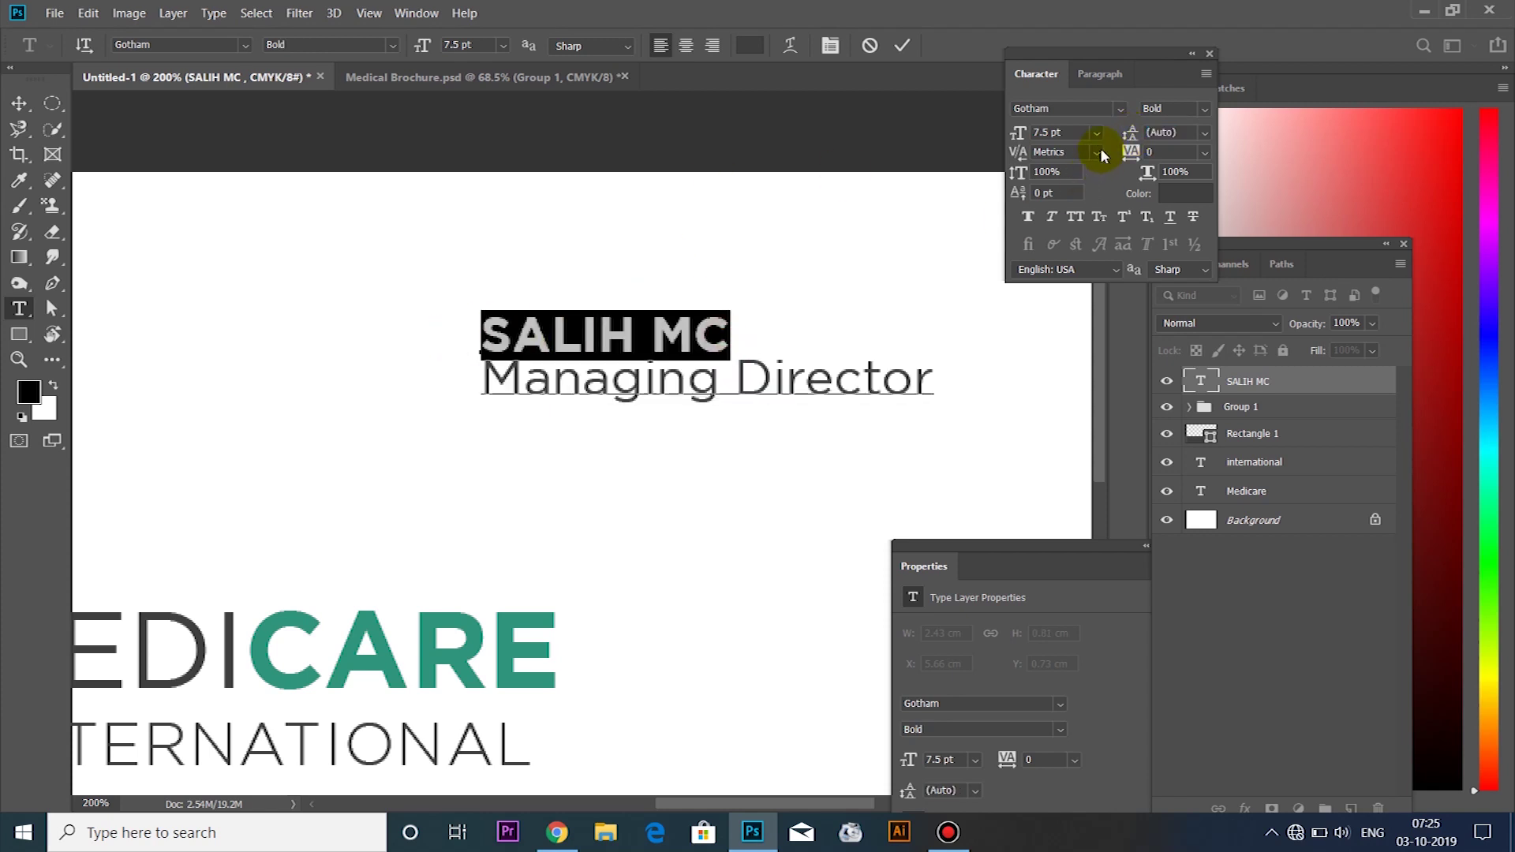
left_click(1037, 133)
left_click_drag(1019, 132, 1021, 135)
left_click(730, 331)
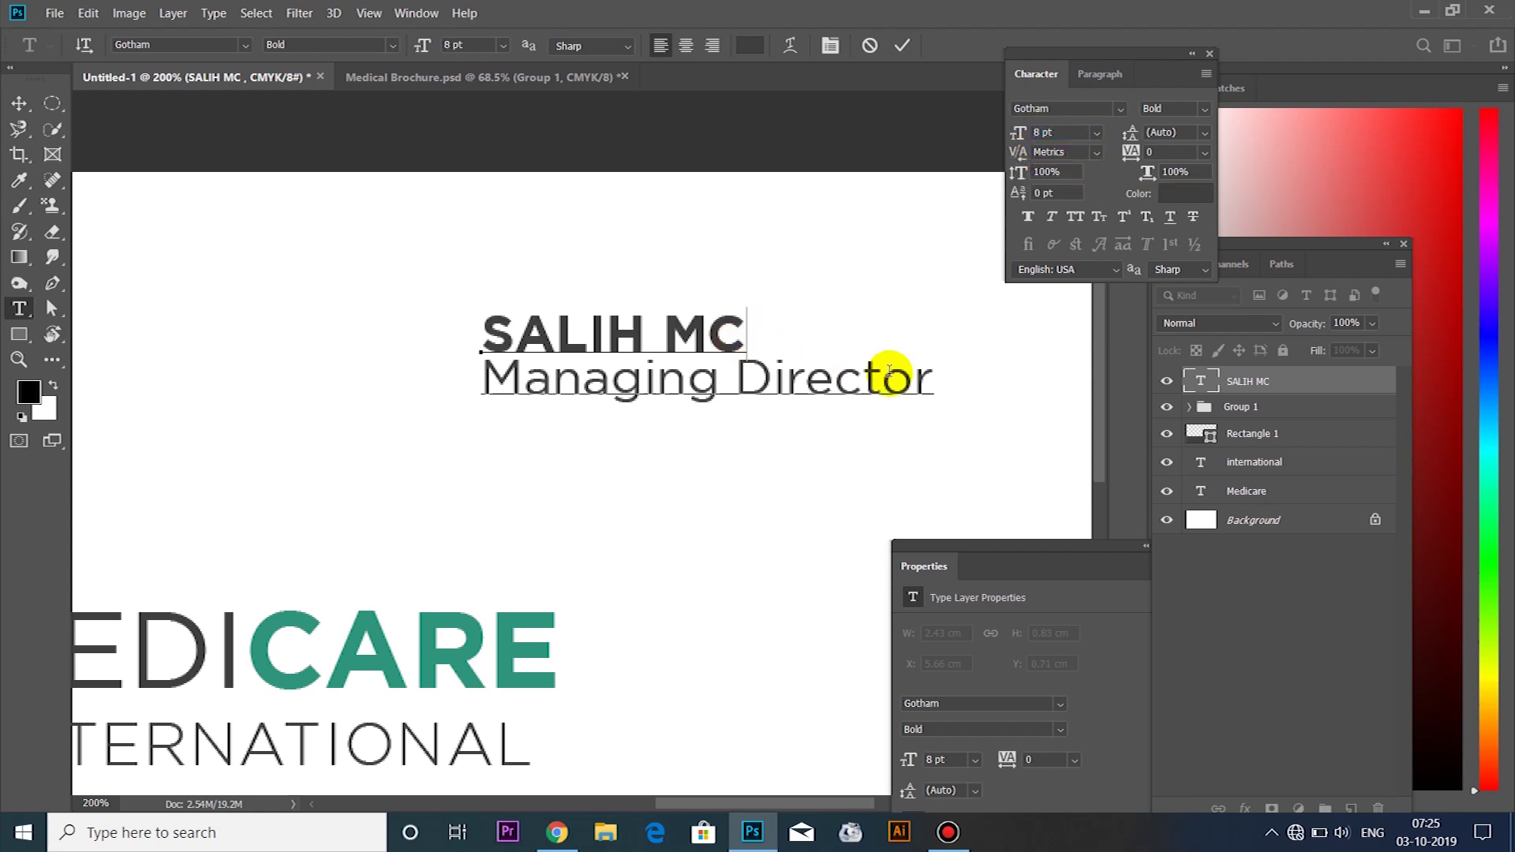
Set the Managing Director line to 6.5 pt and begin typing the phone number
double_click(933, 377)
left_click_drag(933, 378, 399, 382)
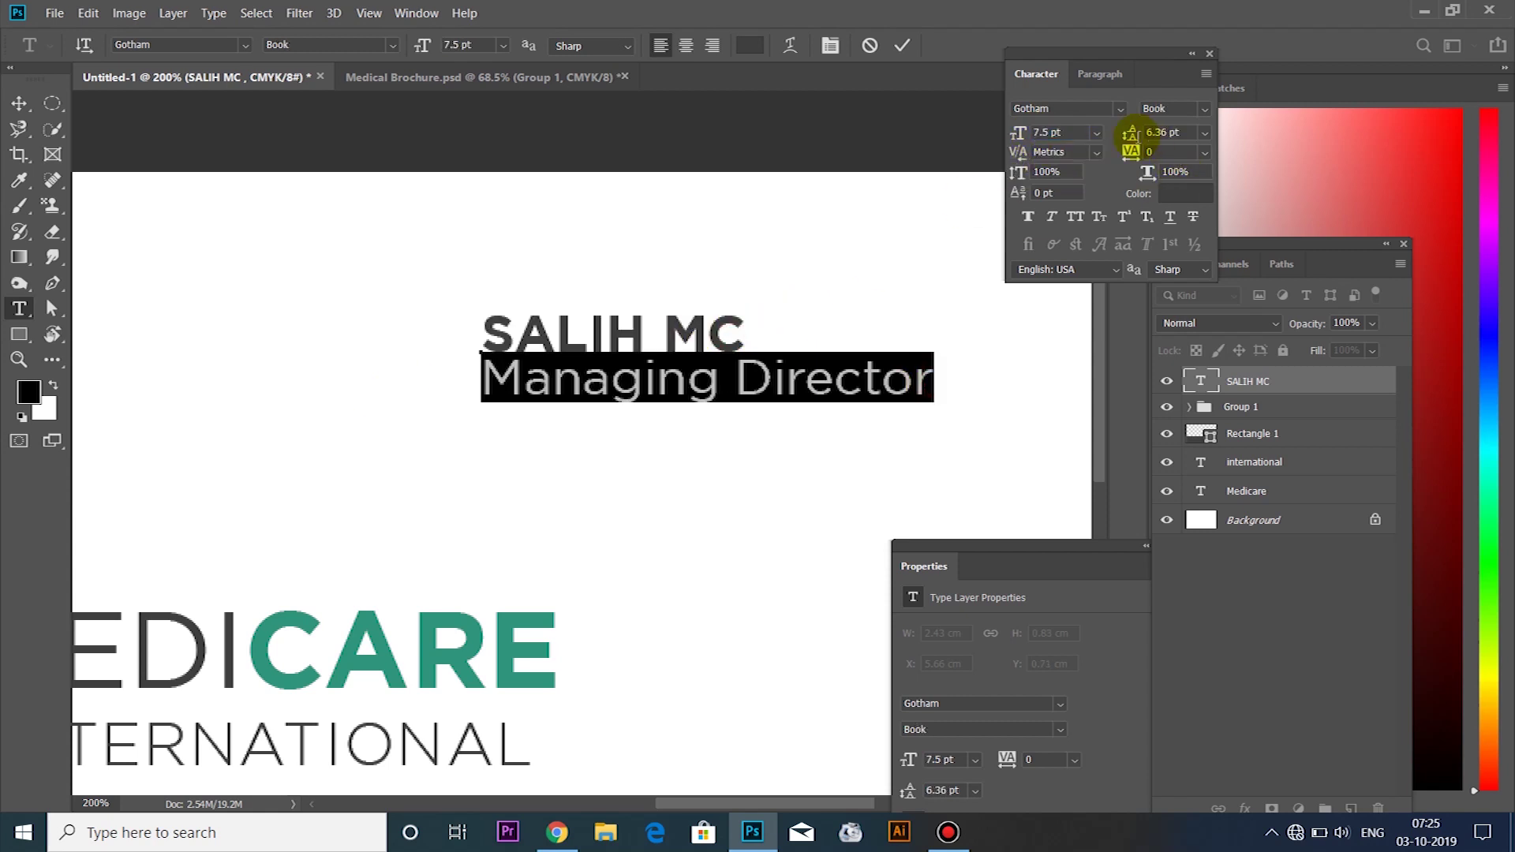
left_click(1057, 133)
type("6.5")
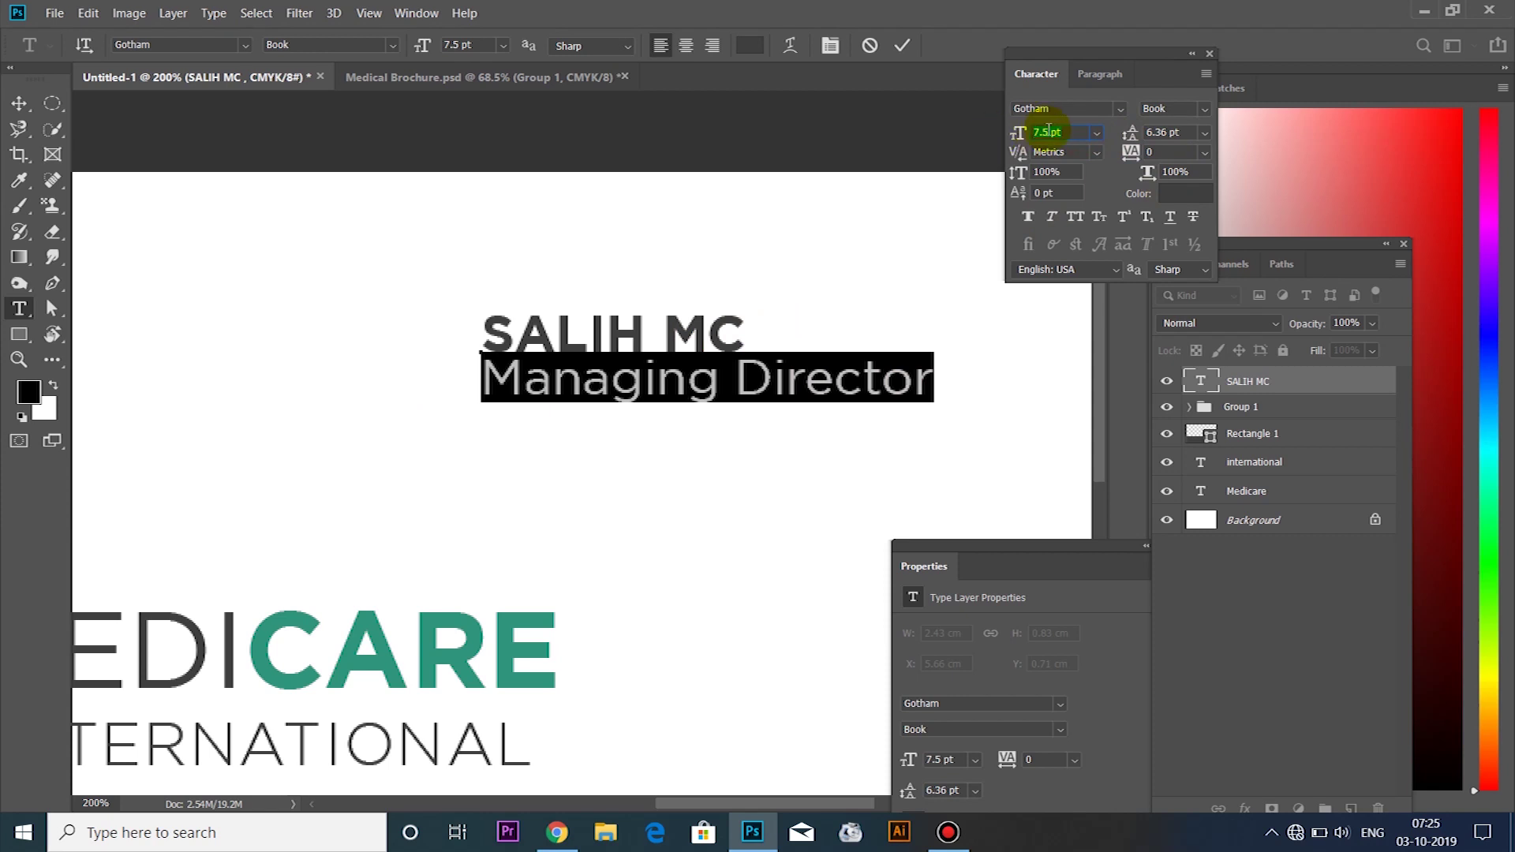
key("Return")
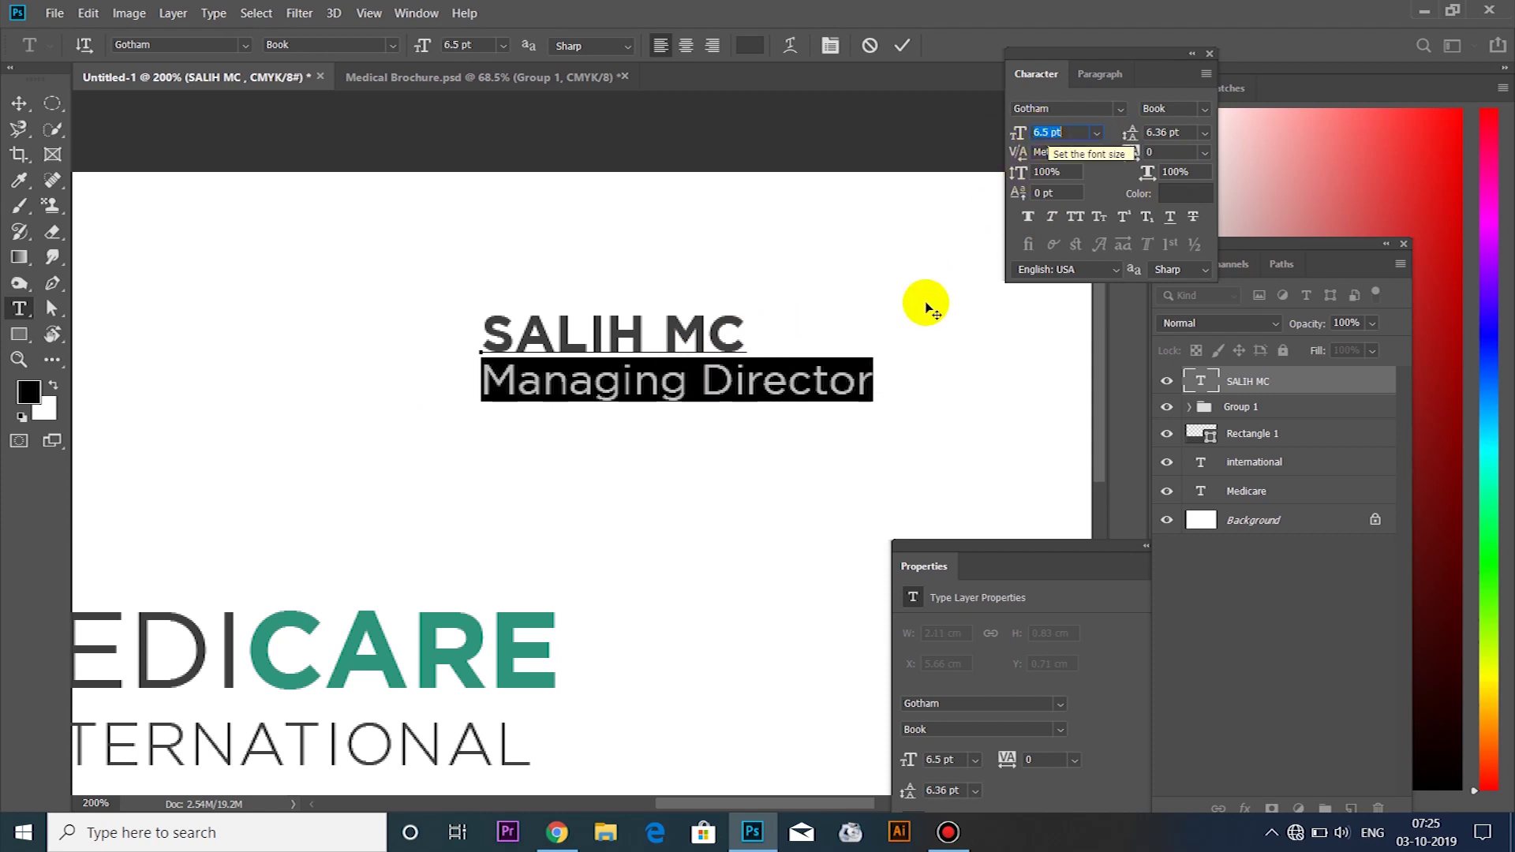
left_click(872, 378)
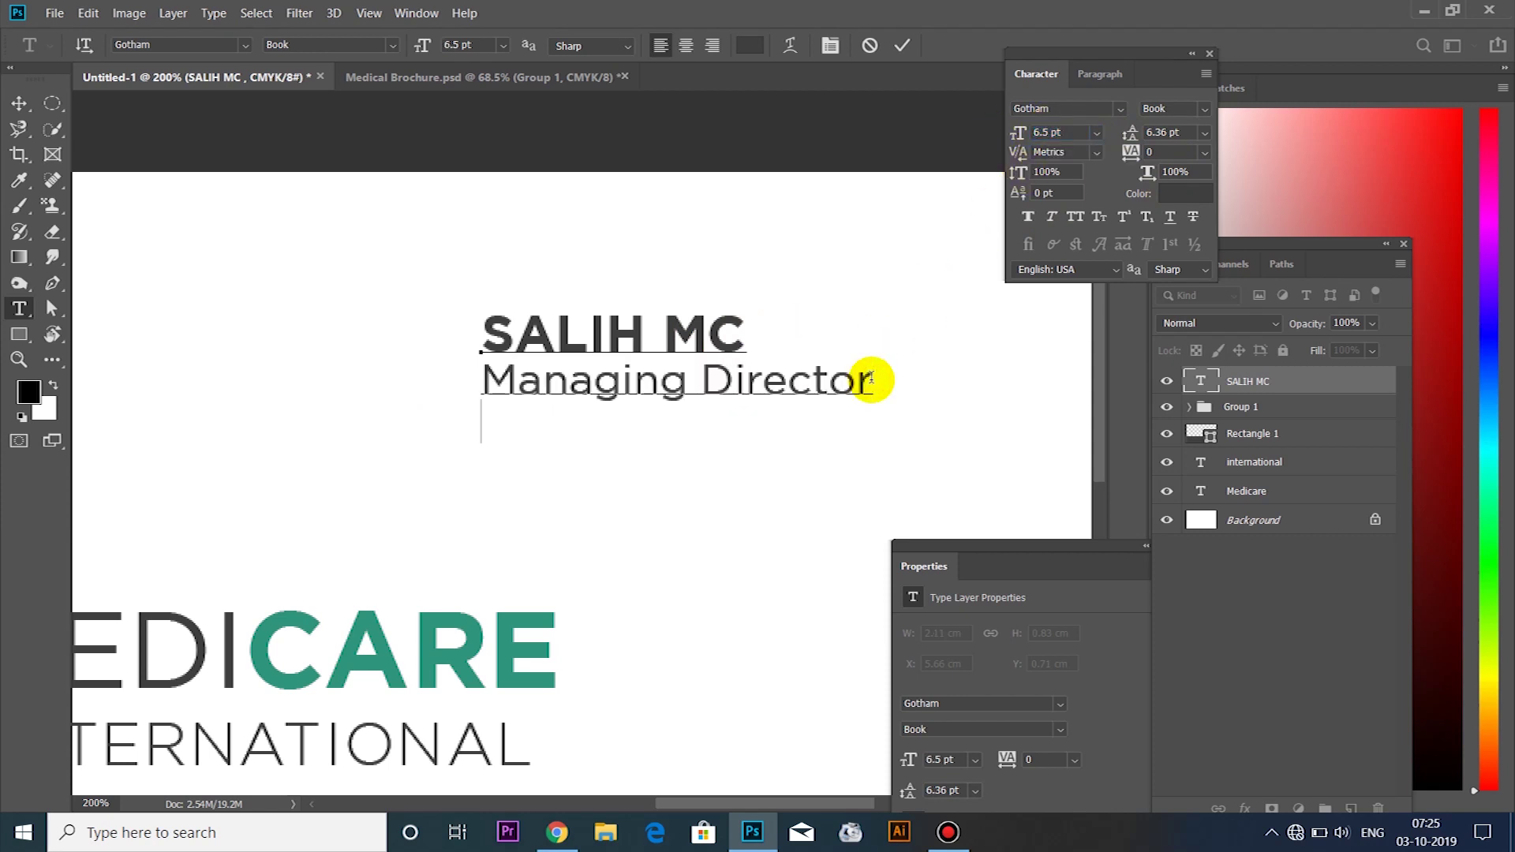
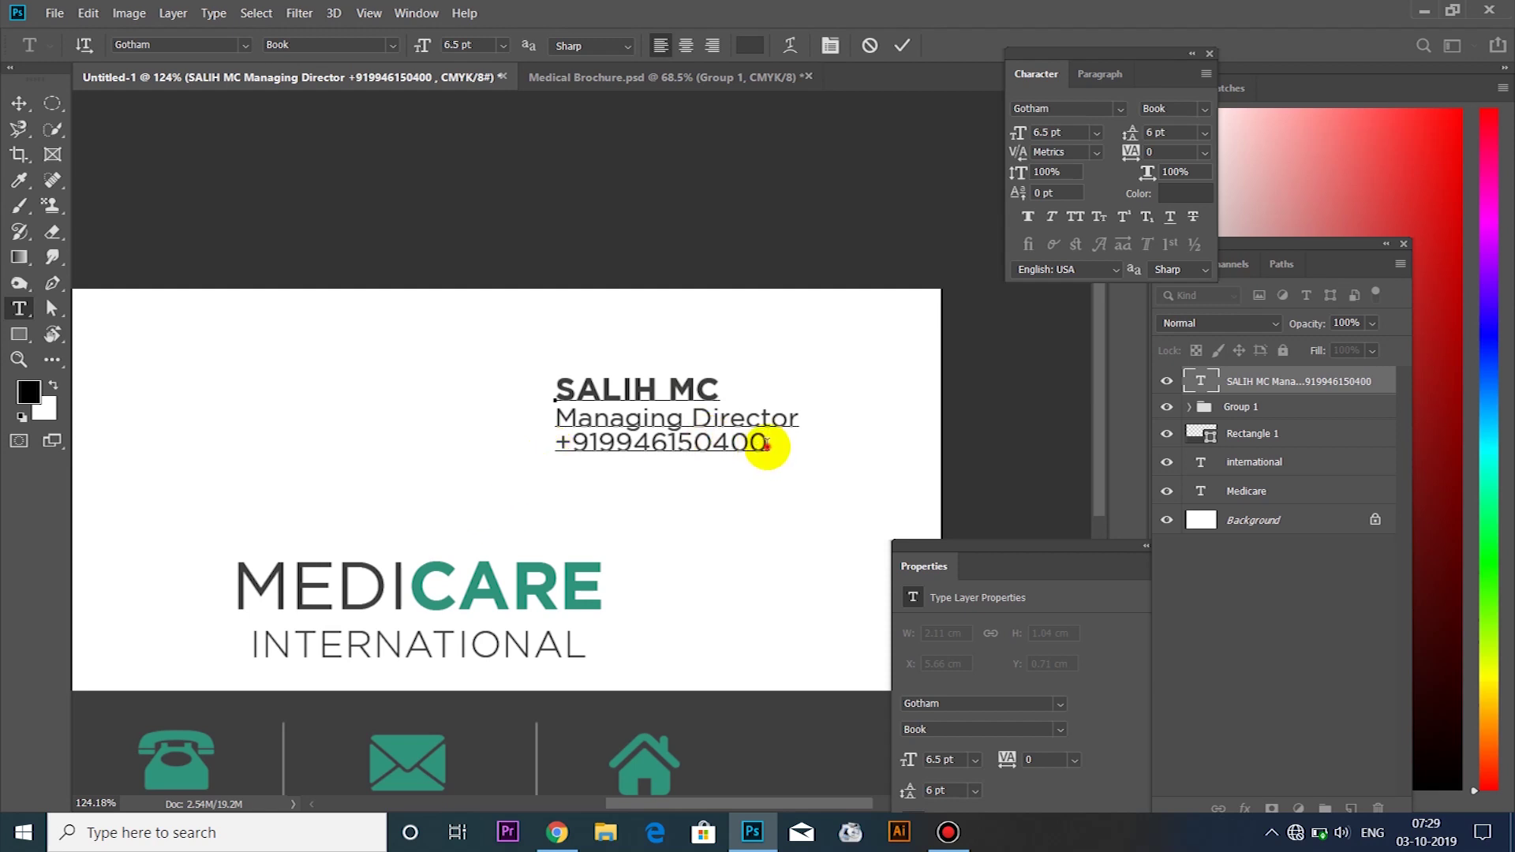
Set the phone number line to 7 pt Gotham Bold
left_click_drag(771, 443, 544, 454)
left_click(1061, 132)
type("7")
key("Return")
left_click(1200, 109)
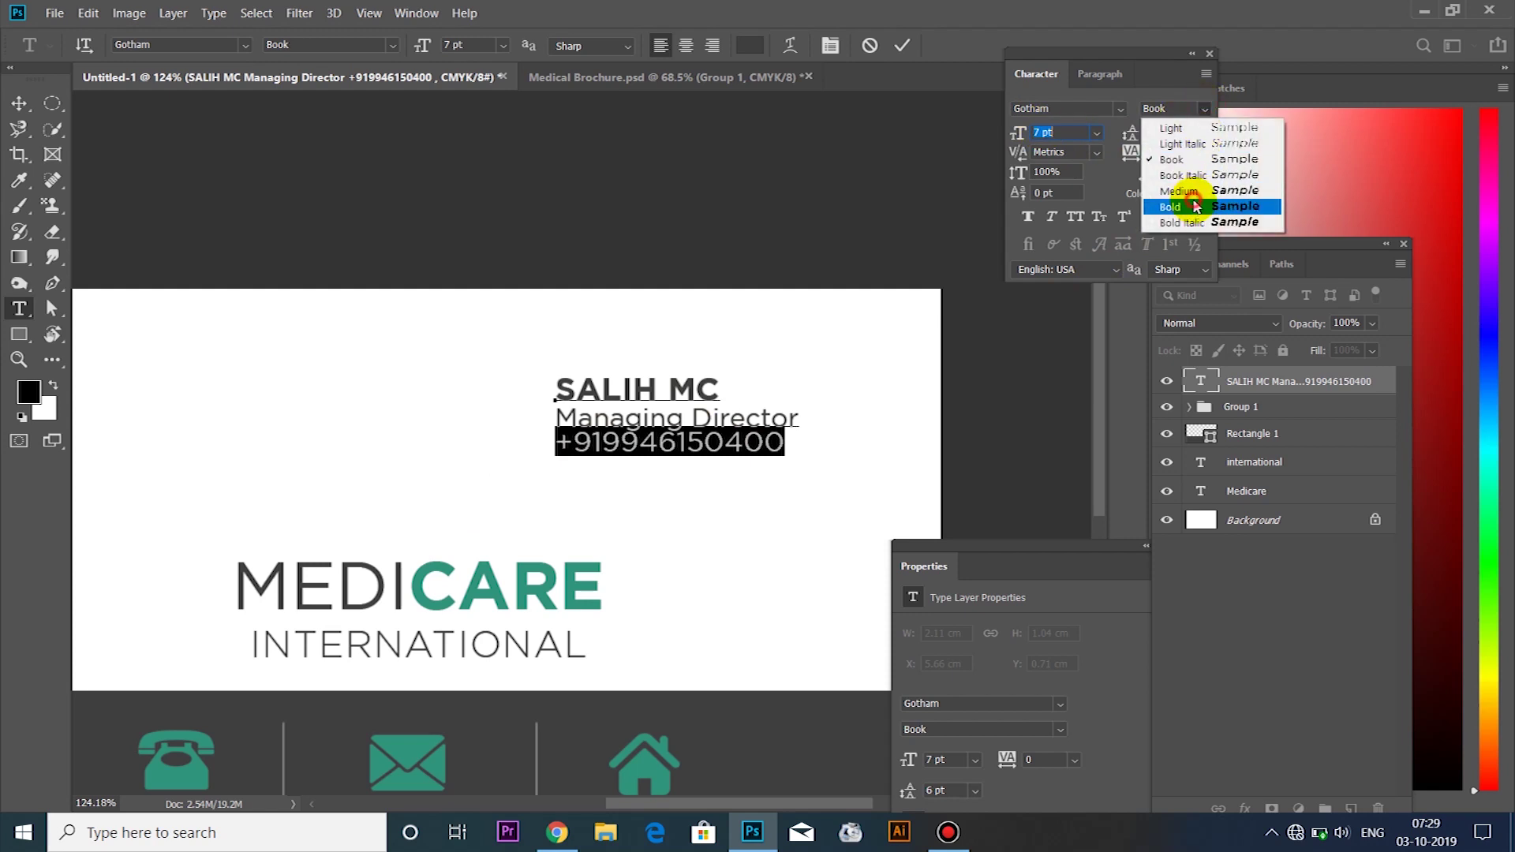
left_click(1196, 207)
left_click(794, 443)
Give the phone number line 7 pt leading
left_click_drag(795, 443, 548, 441)
left_click(1173, 133)
left_click_drag(1137, 130, 1137, 133)
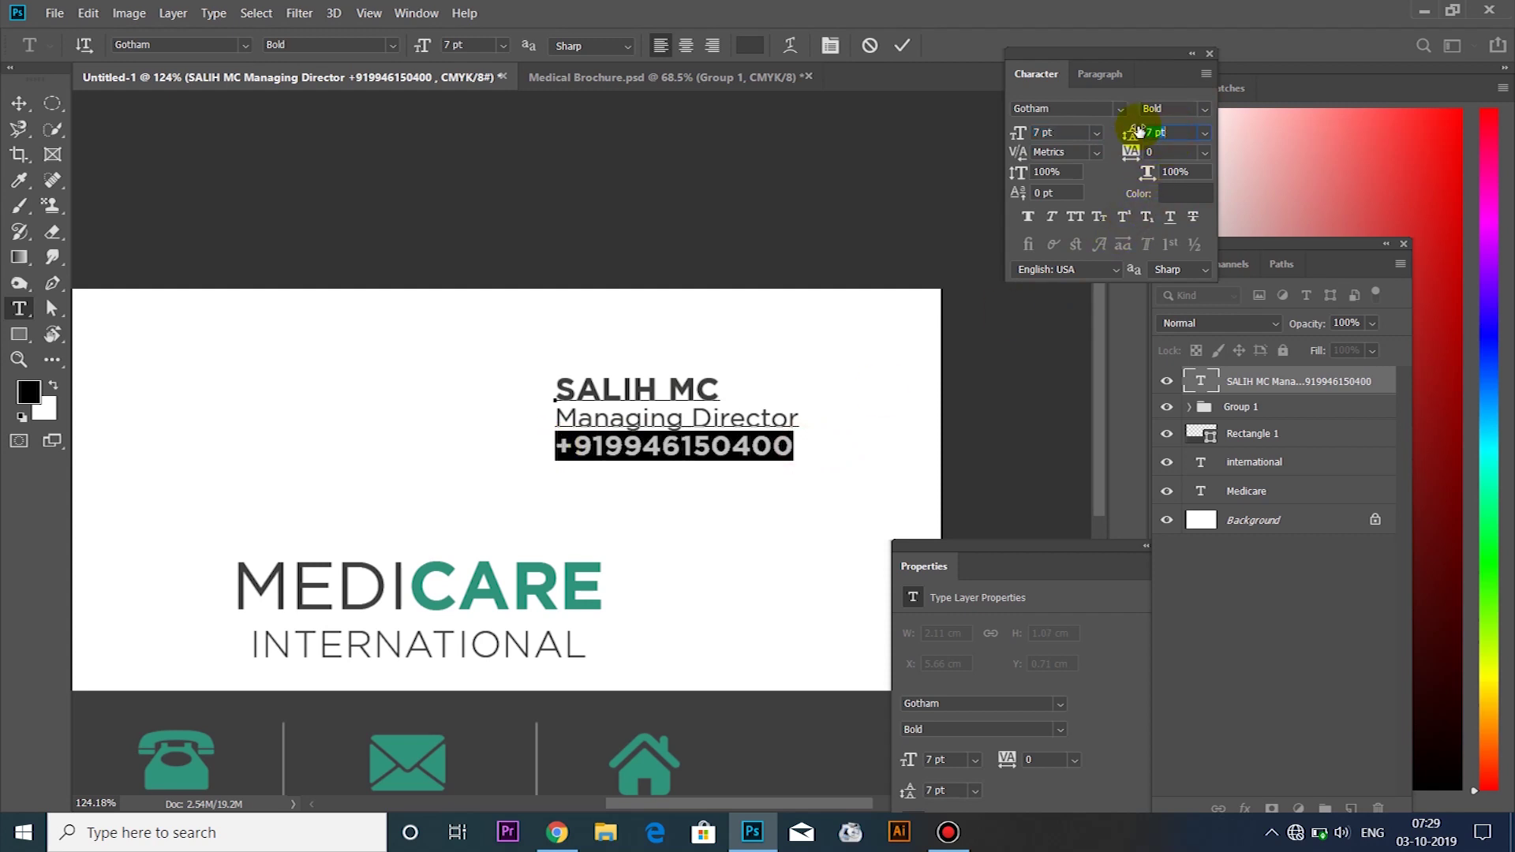
left_click(740, 446)
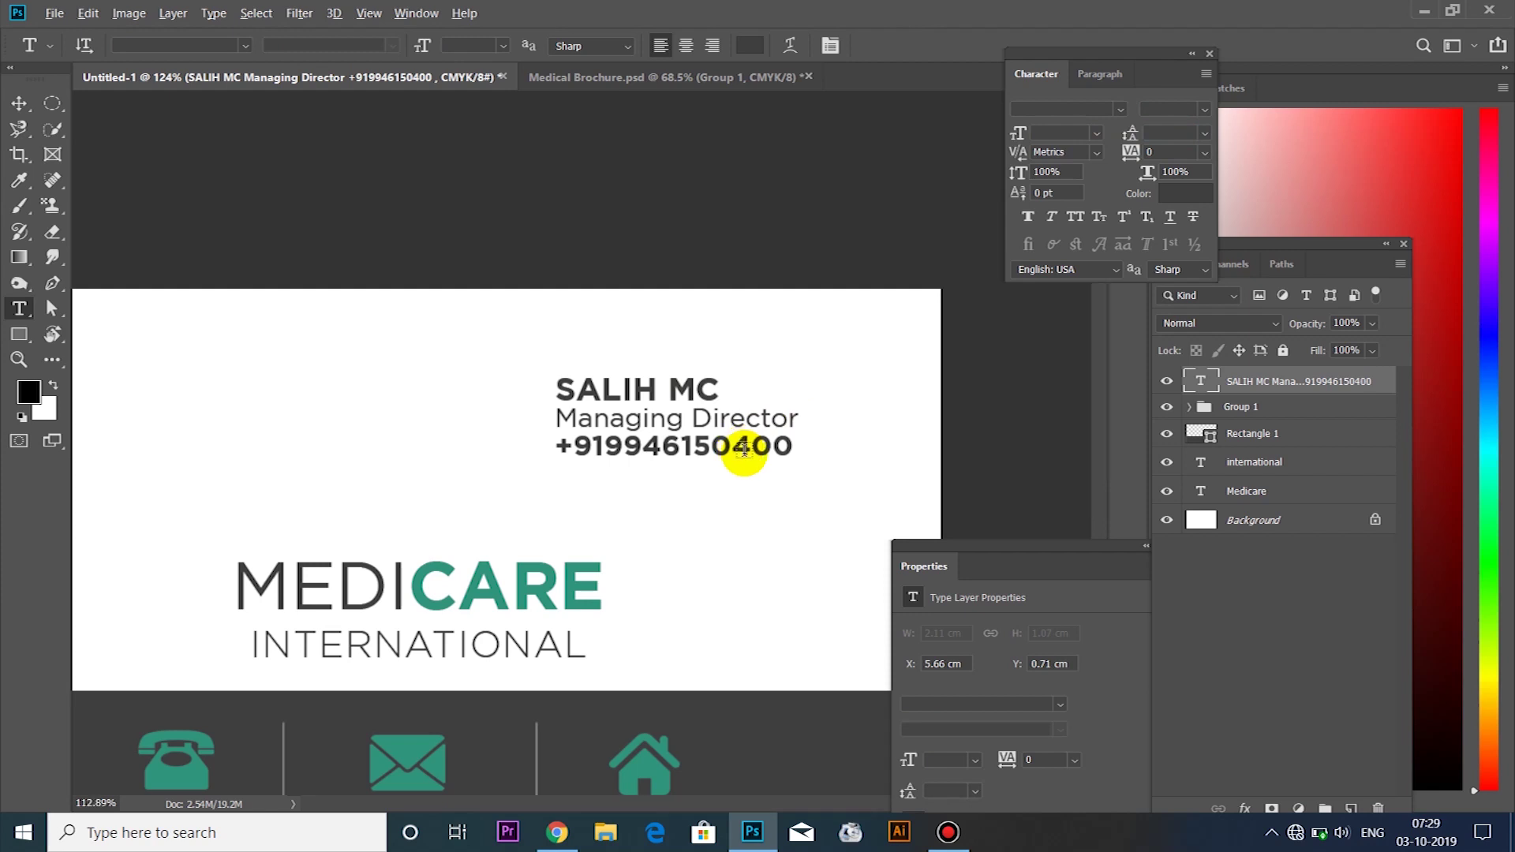
Switch the name line to the Gotham Book weight
scroll(738, 444, "down", 2)
scroll(765, 387, "up", 2)
left_click_drag(811, 289, 629, 287)
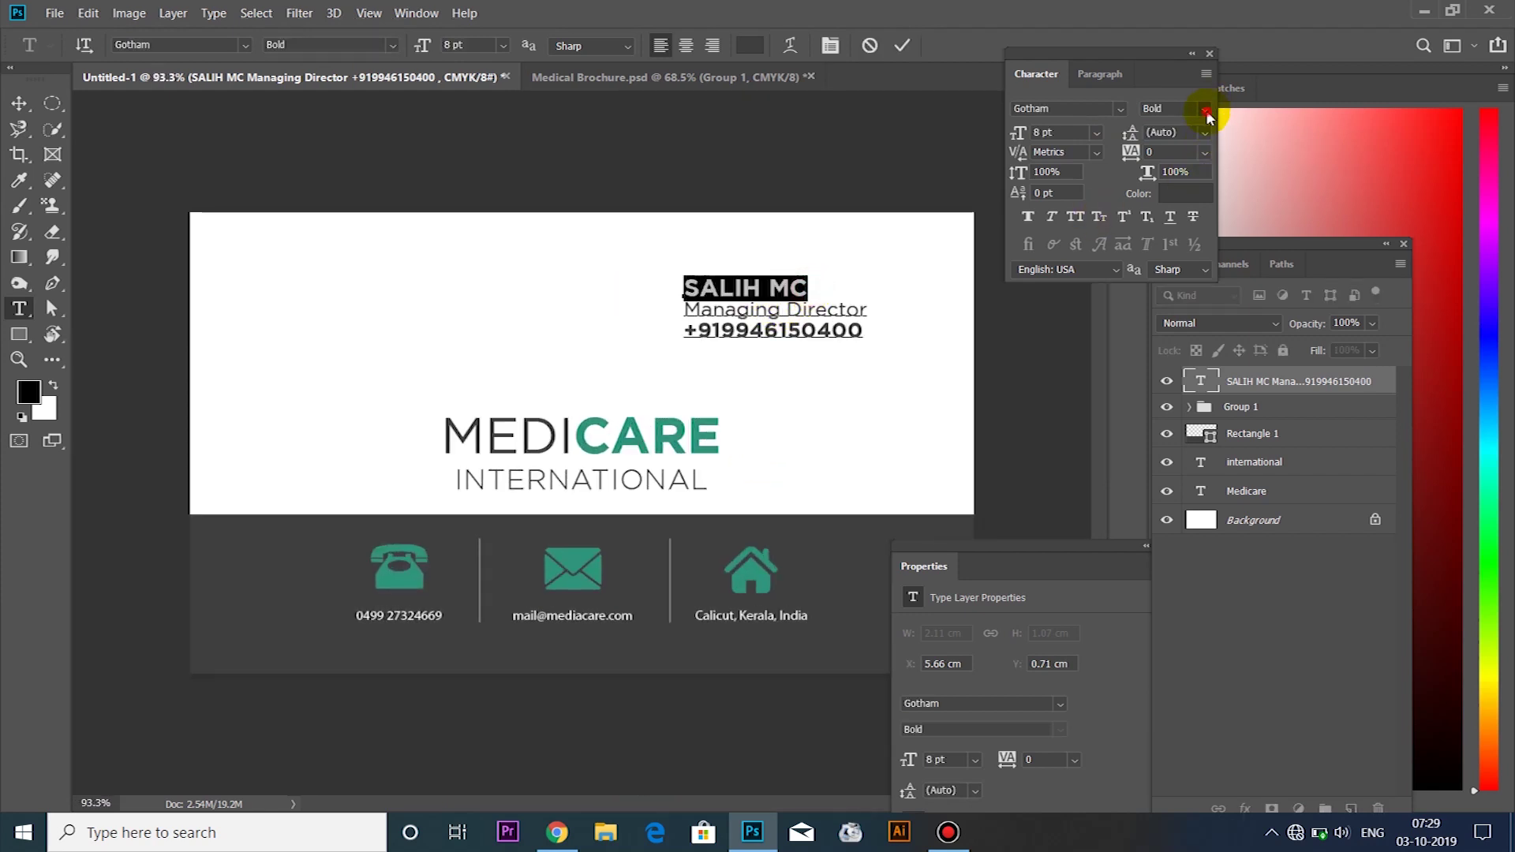
left_click(1204, 110)
left_click(1204, 192)
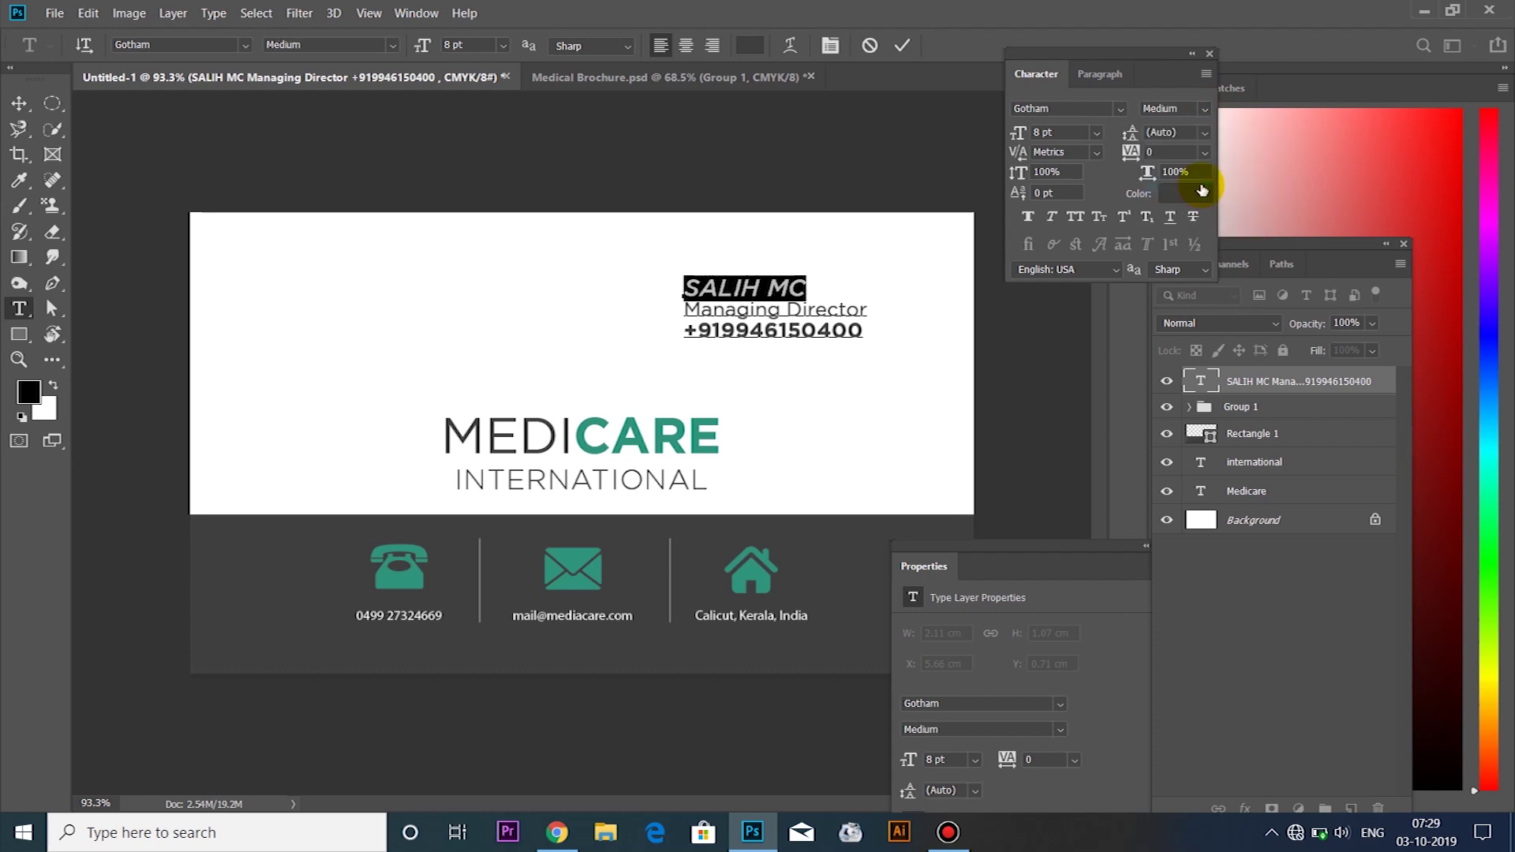
left_click(1202, 110)
left_click(1175, 159)
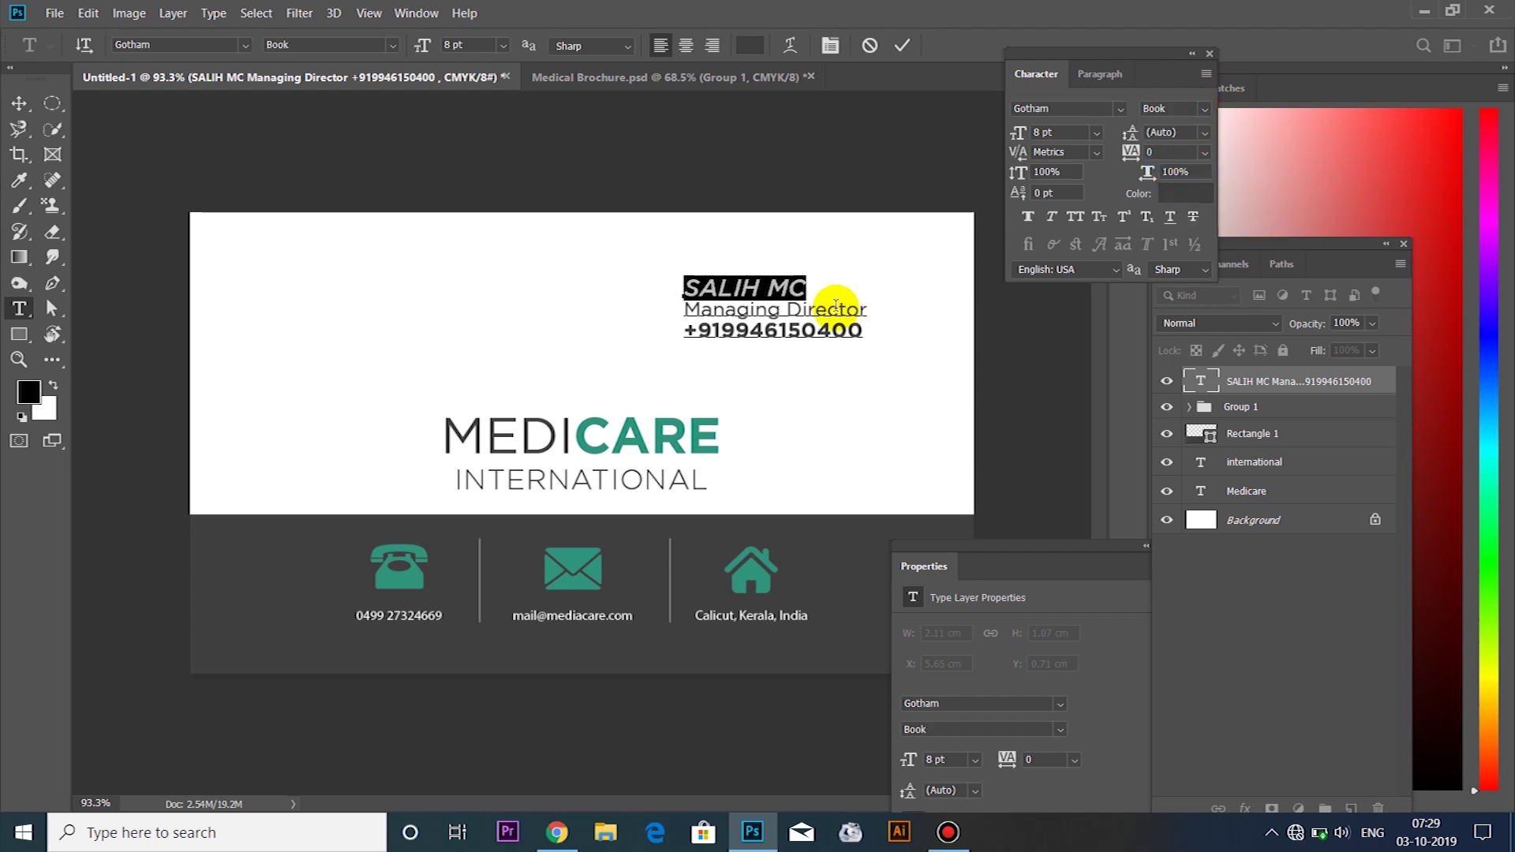
left_click(789, 286)
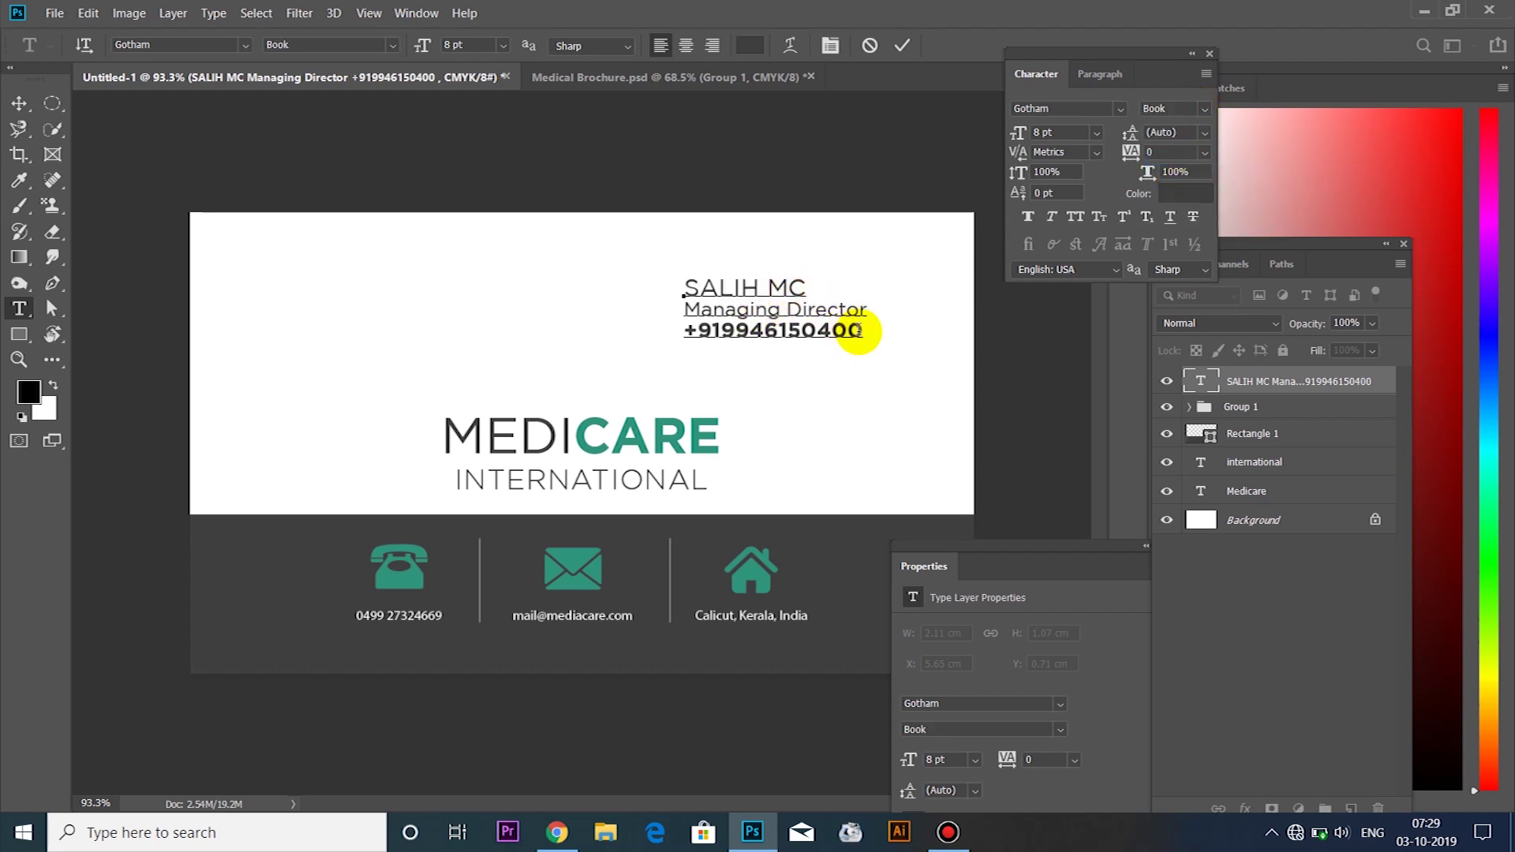
Set Managing Director to Gotham Light and the phone number to Gotham Book
left_click_drag(868, 312, 683, 310)
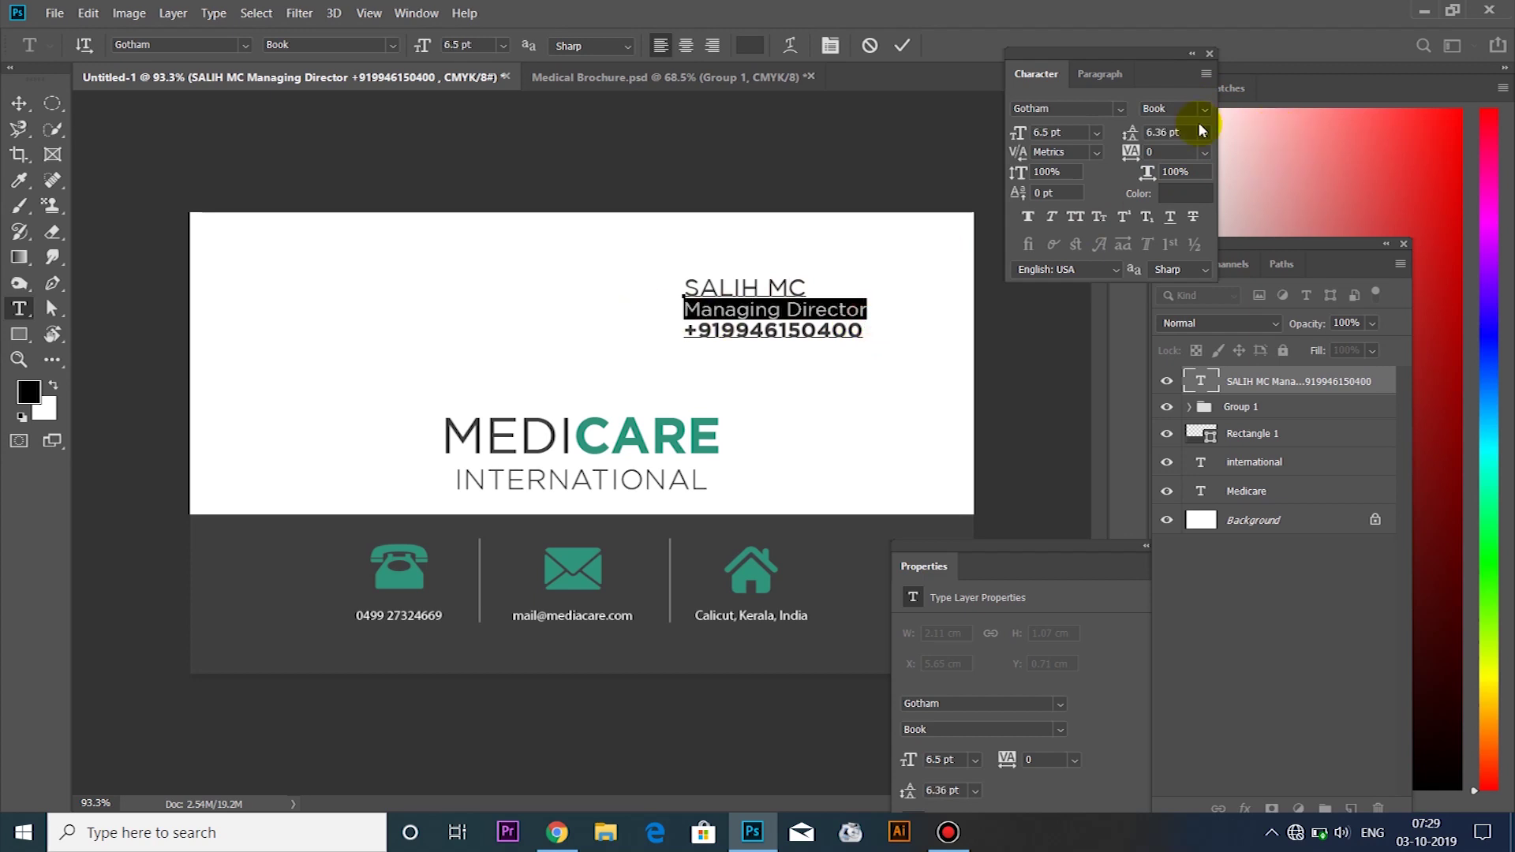
left_click(1204, 109)
left_click(1206, 129)
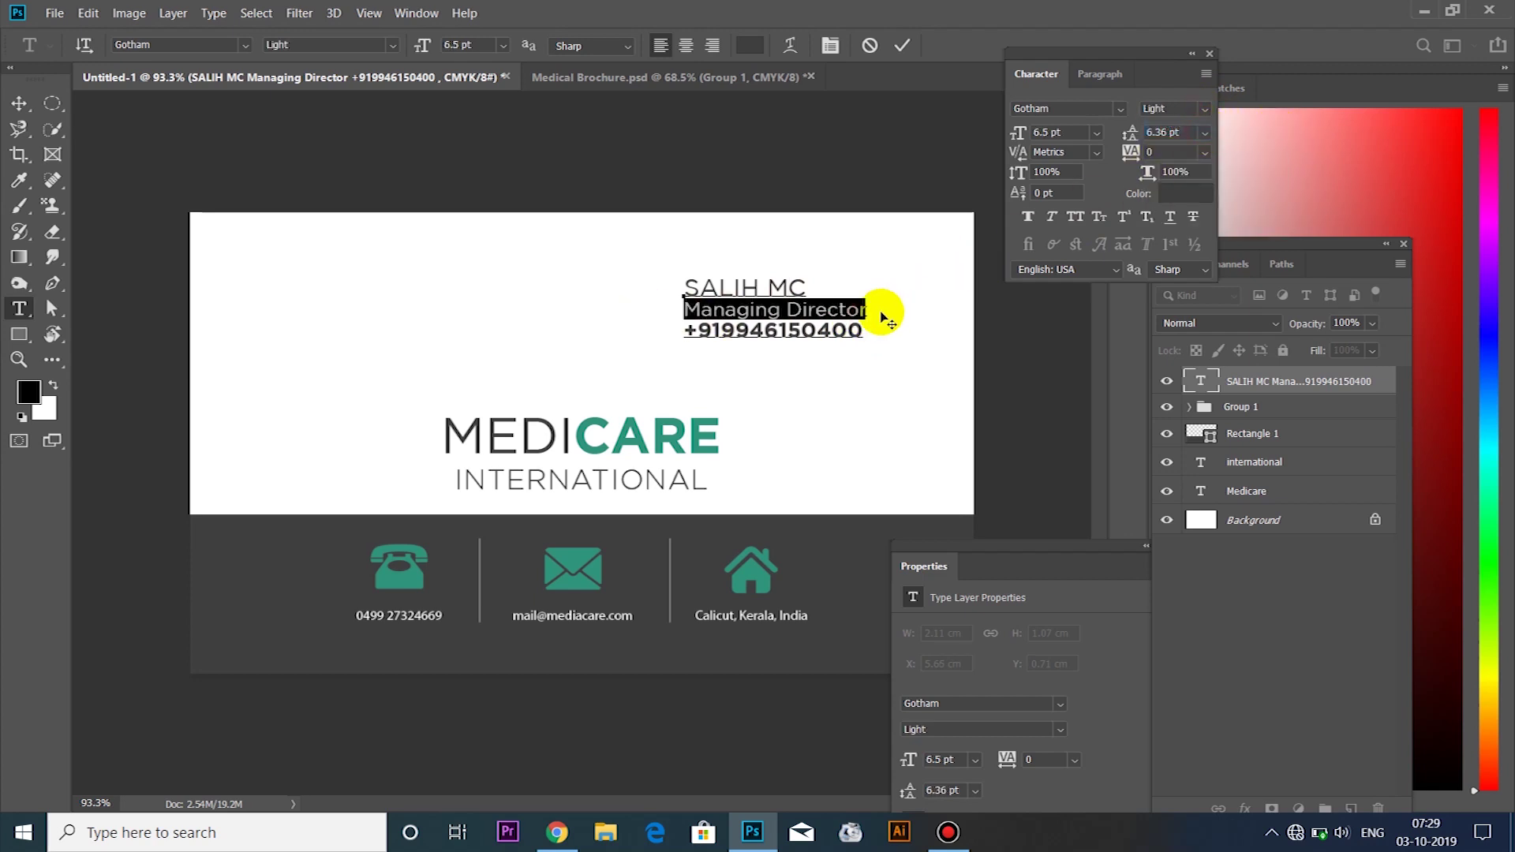
left_click_drag(868, 331, 677, 331)
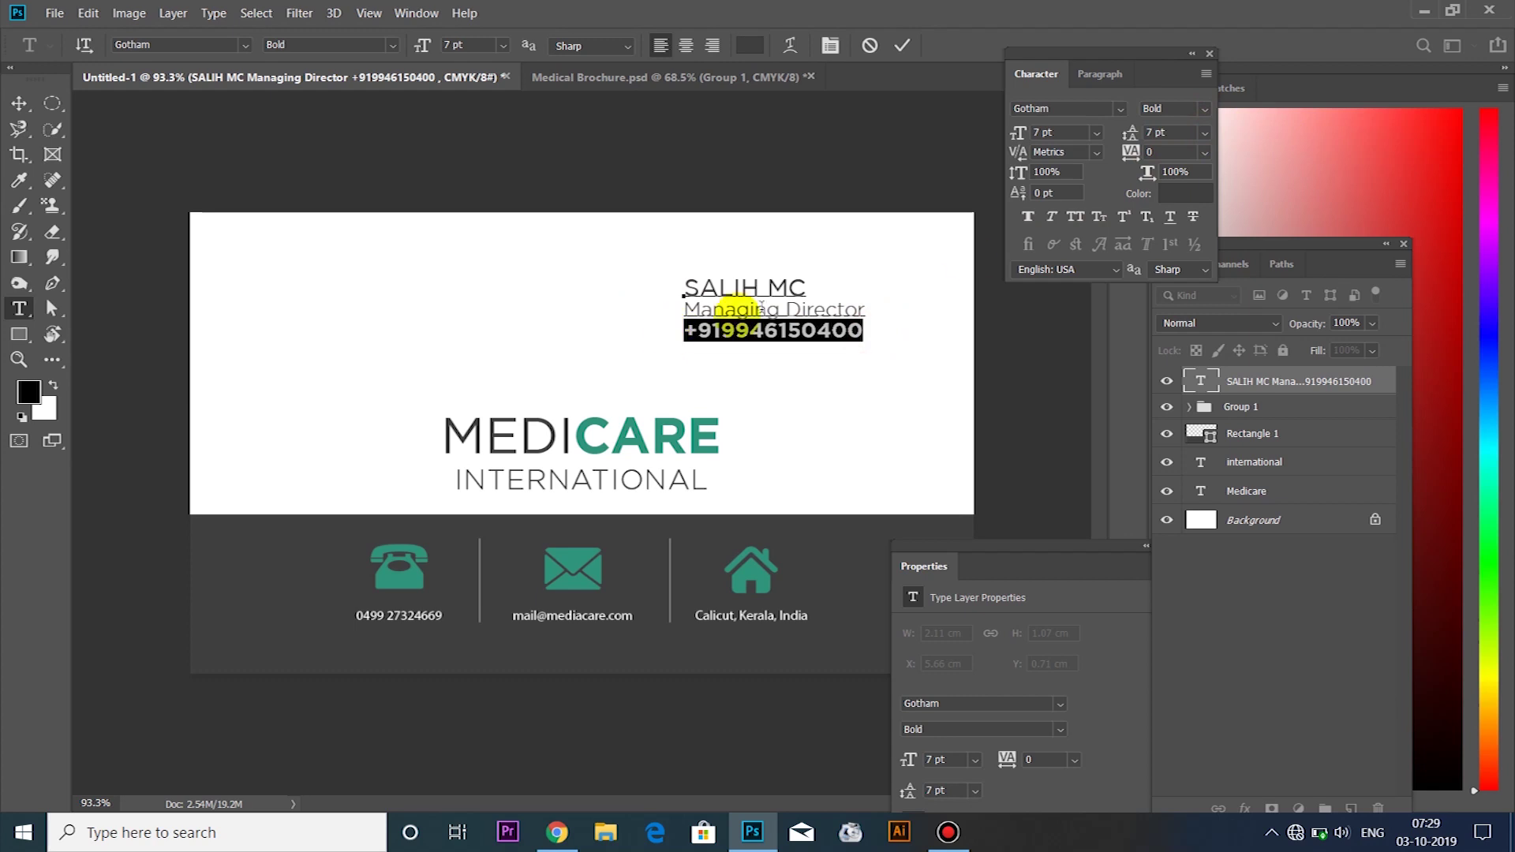
left_click(1204, 109)
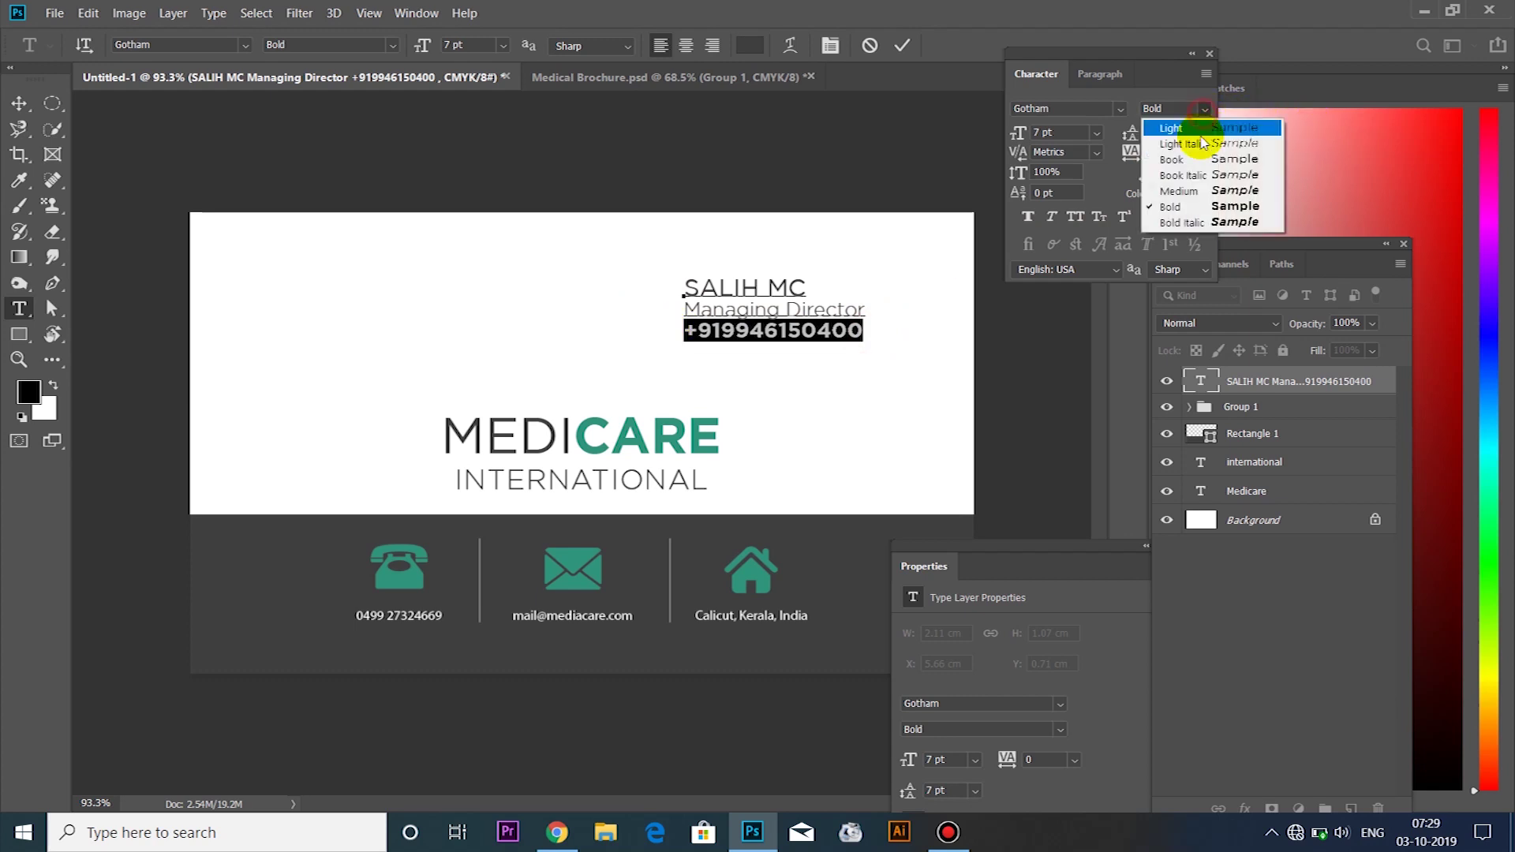
left_click(1176, 159)
left_click(829, 329)
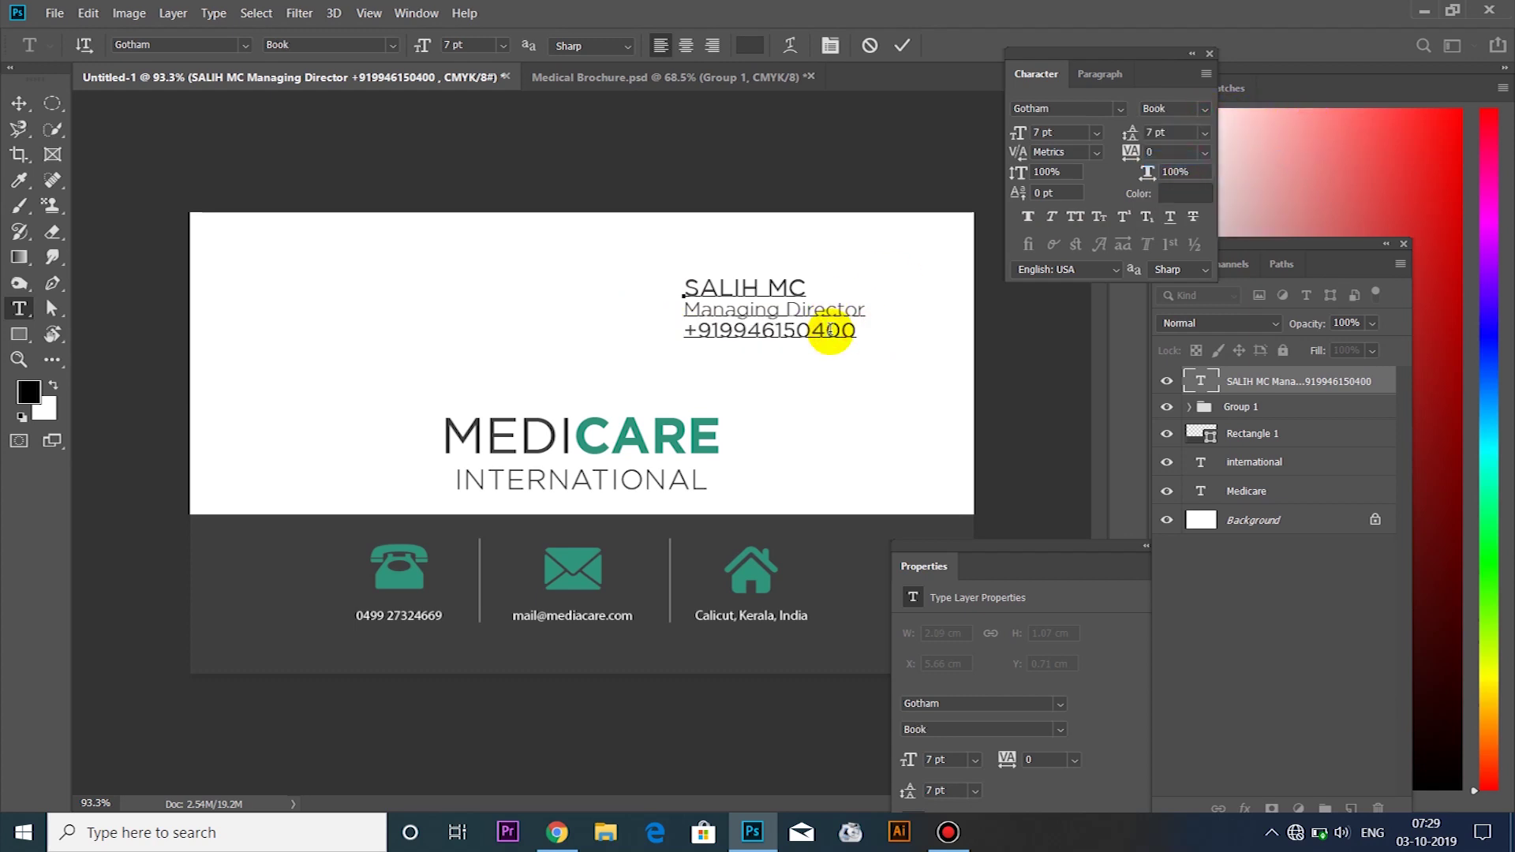
Raise the phone number's leading to 8 pt
left_click_drag(856, 332, 671, 331)
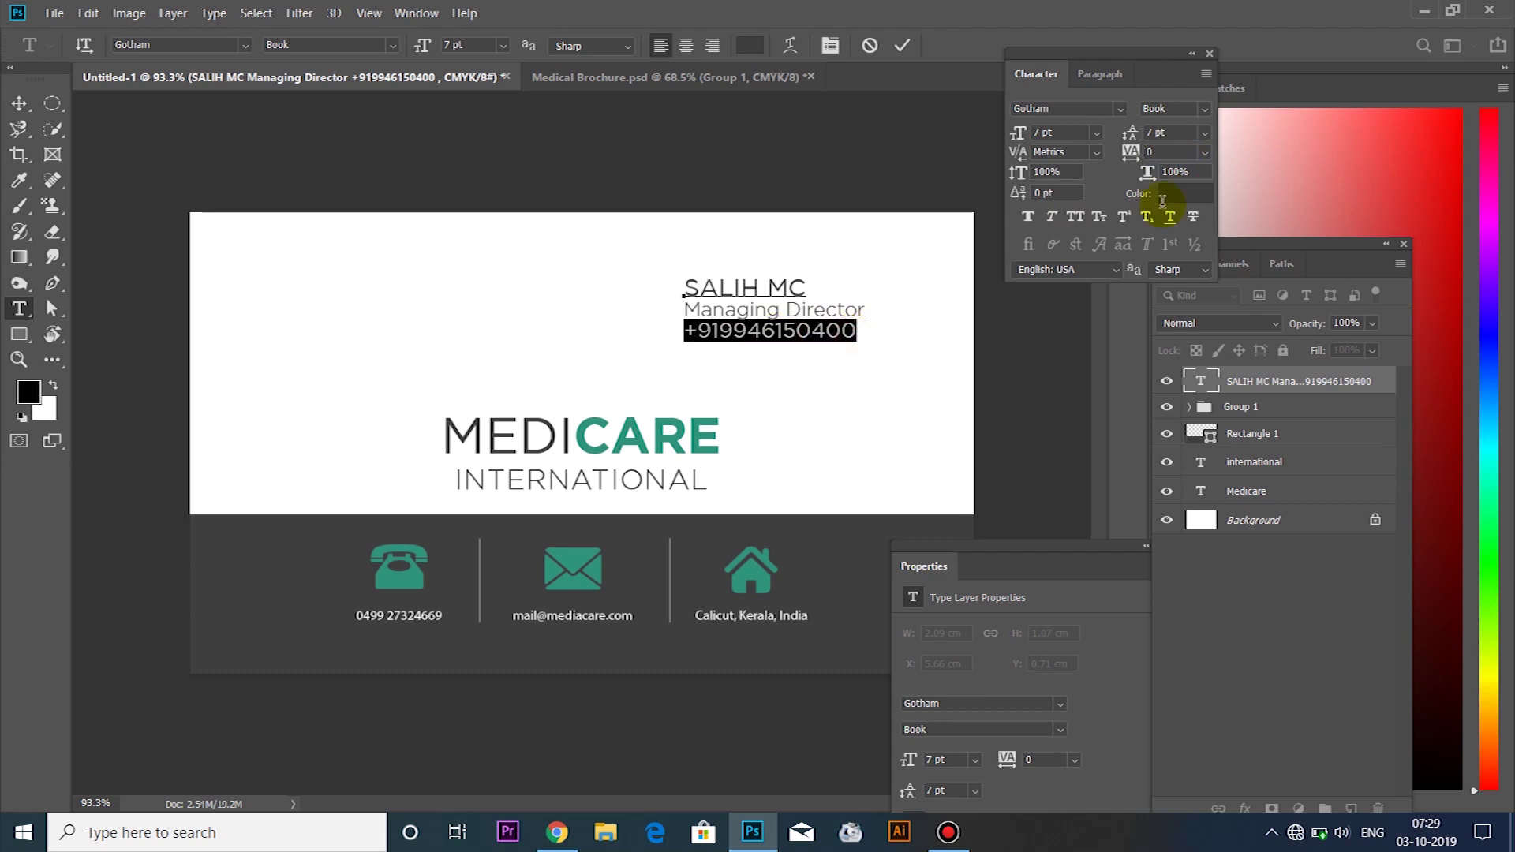
left_click(1176, 133)
key("Return")
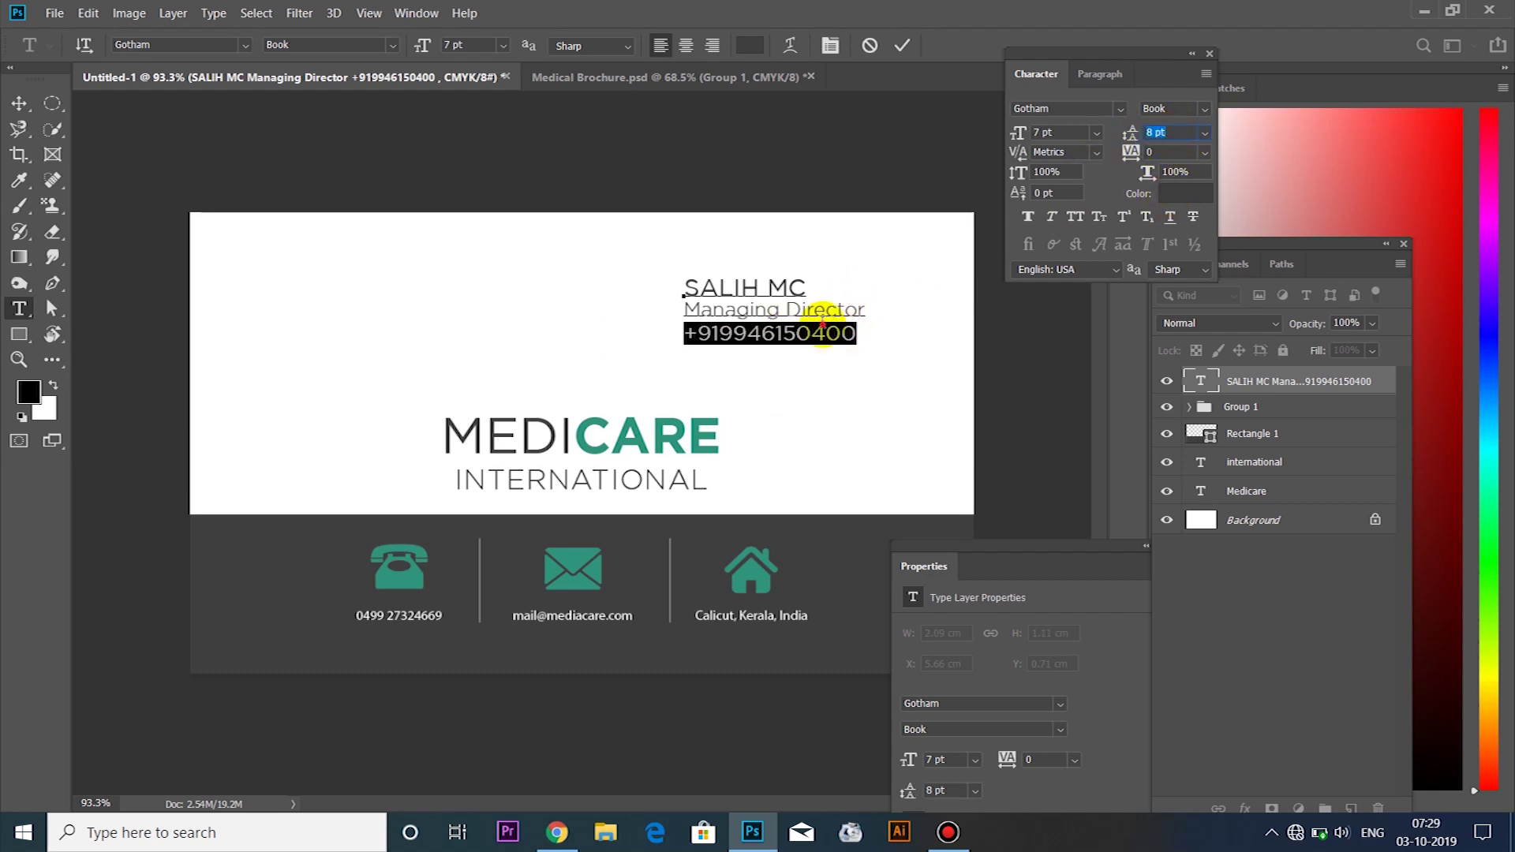
left_click(831, 336)
key("ctrl+a")
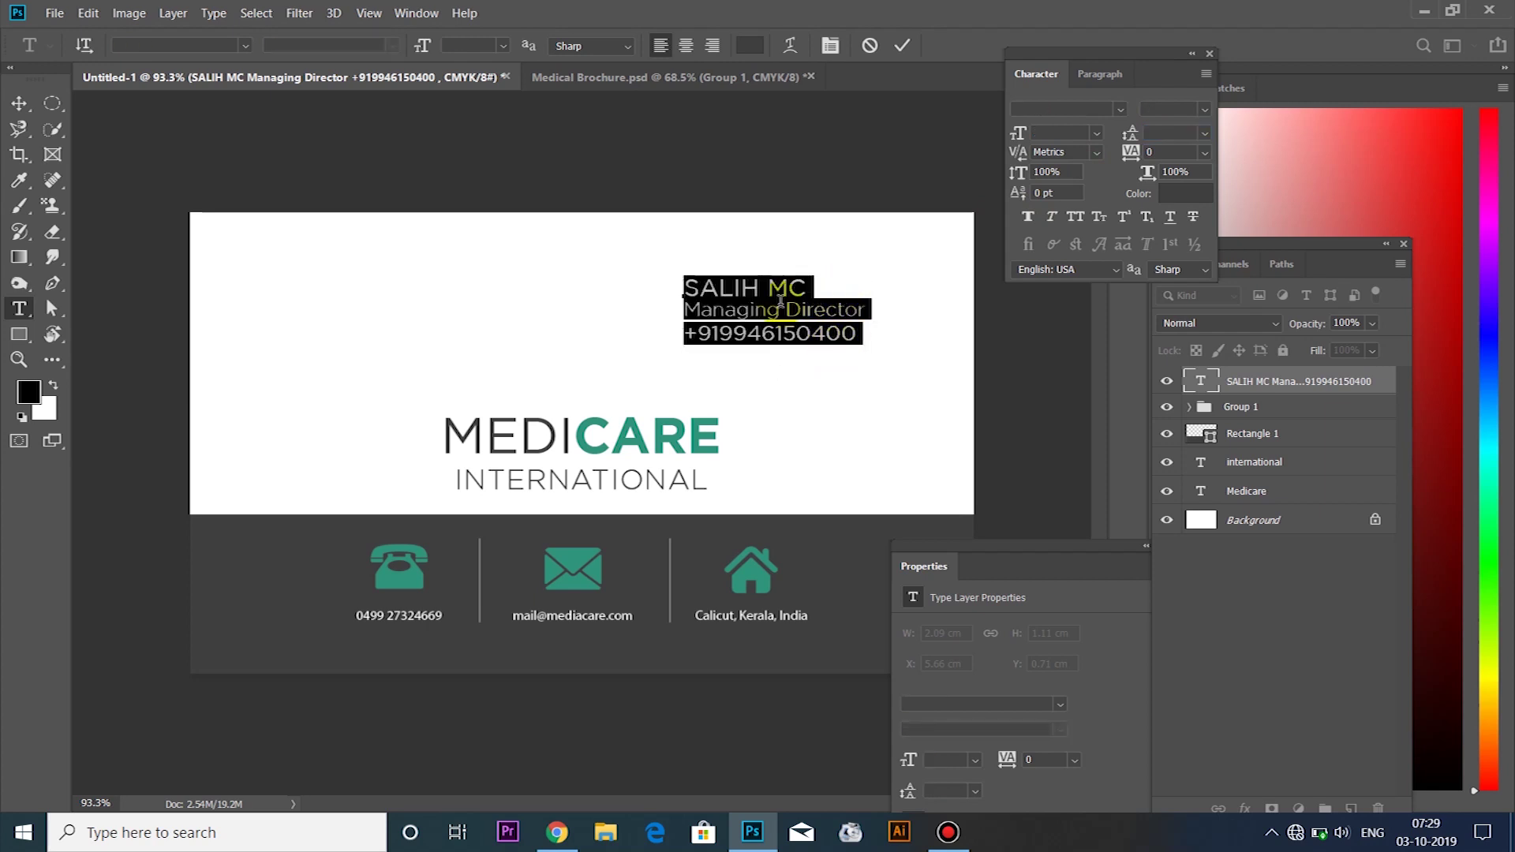
Right-align the three text lines and move the block about 1.26 cm right
left_click(714, 48)
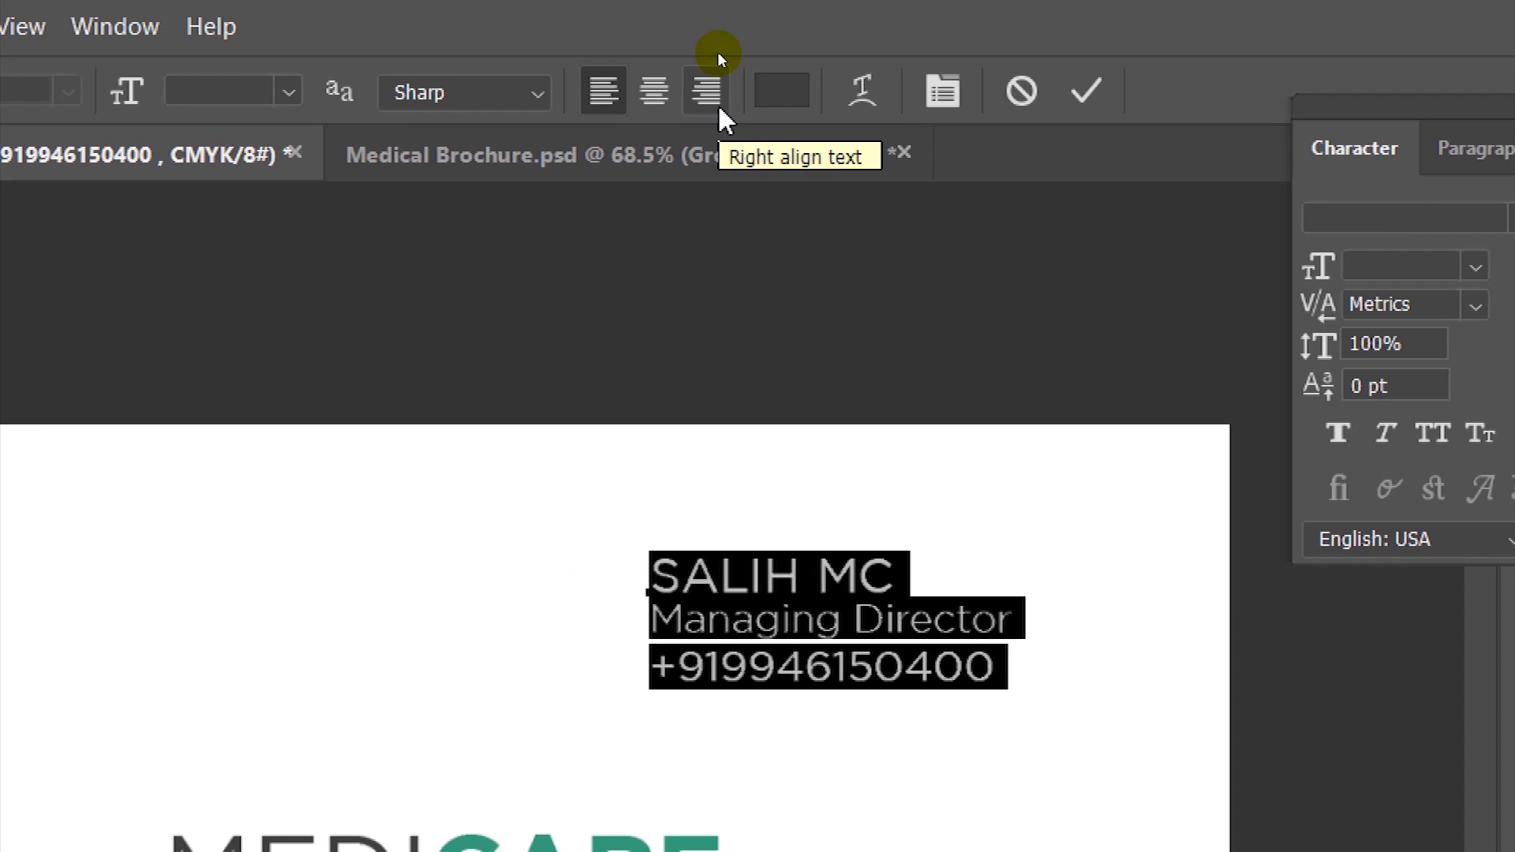
left_click(710, 103)
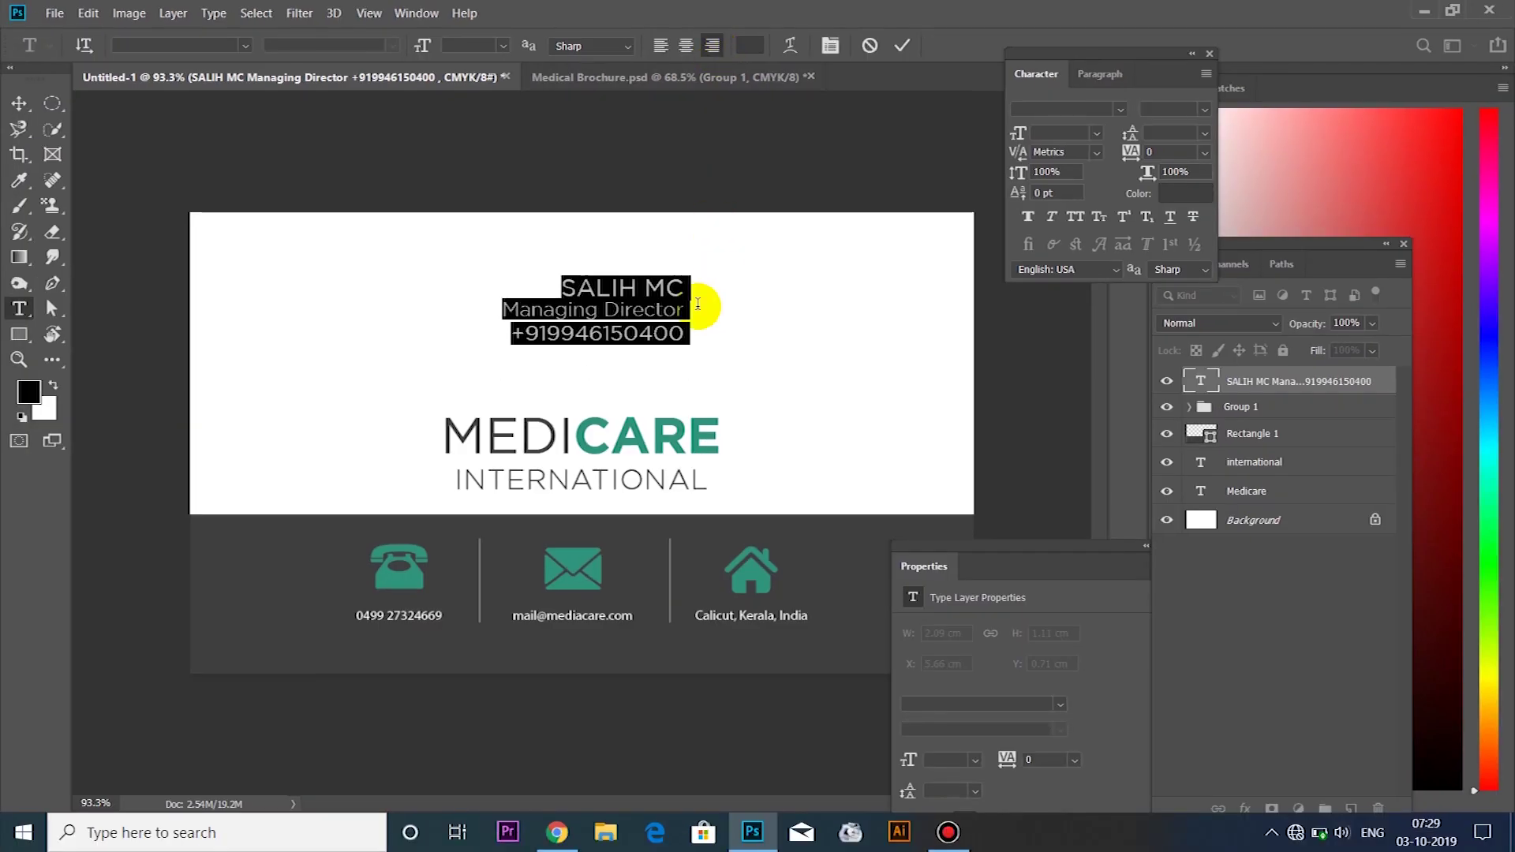
left_click(678, 470)
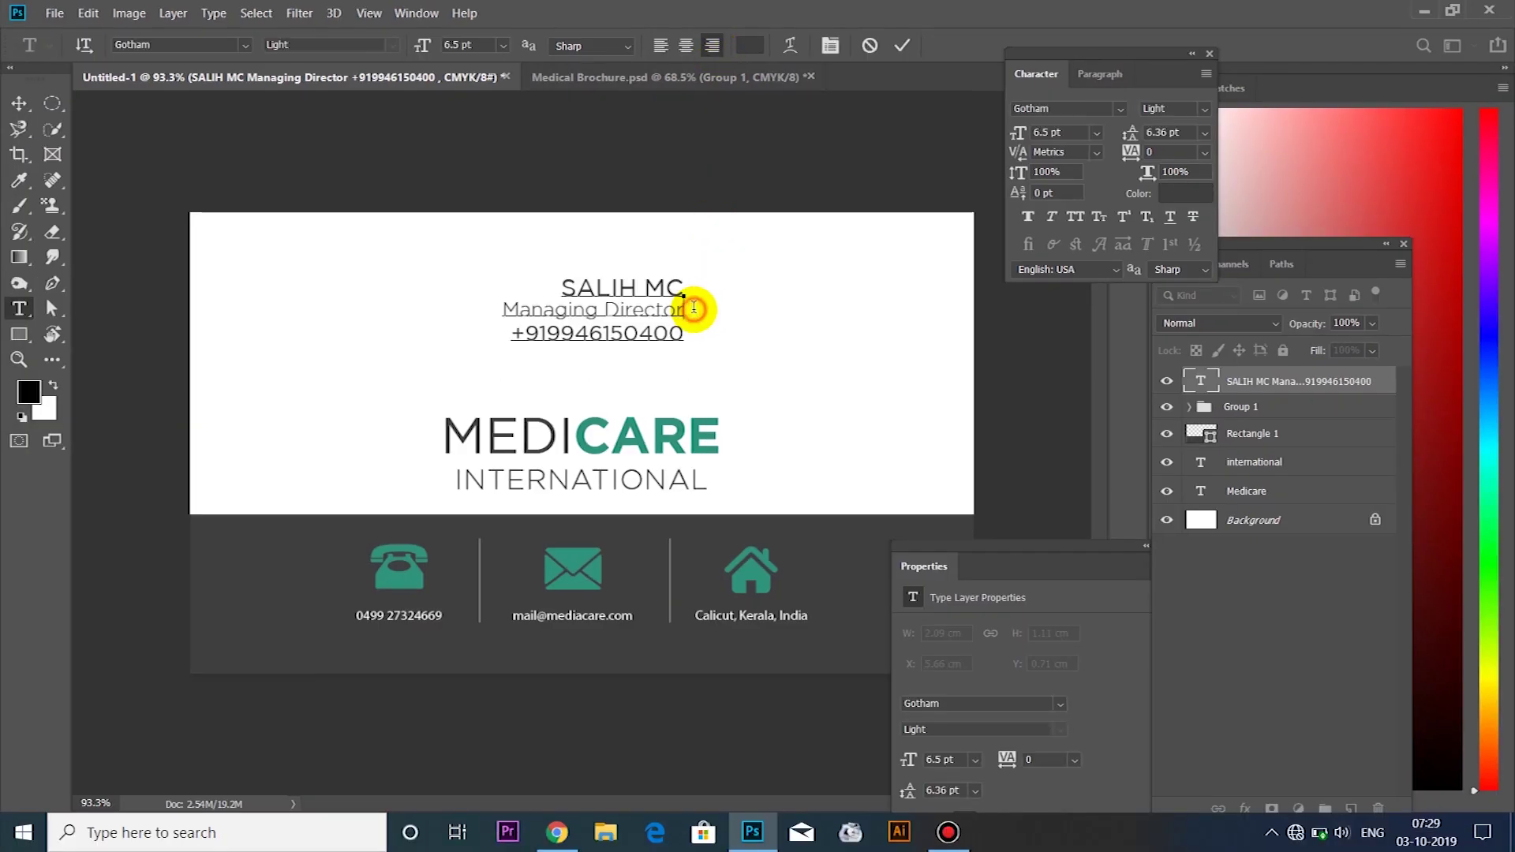
left_click(19, 104)
left_click_drag(687, 310, 891, 282)
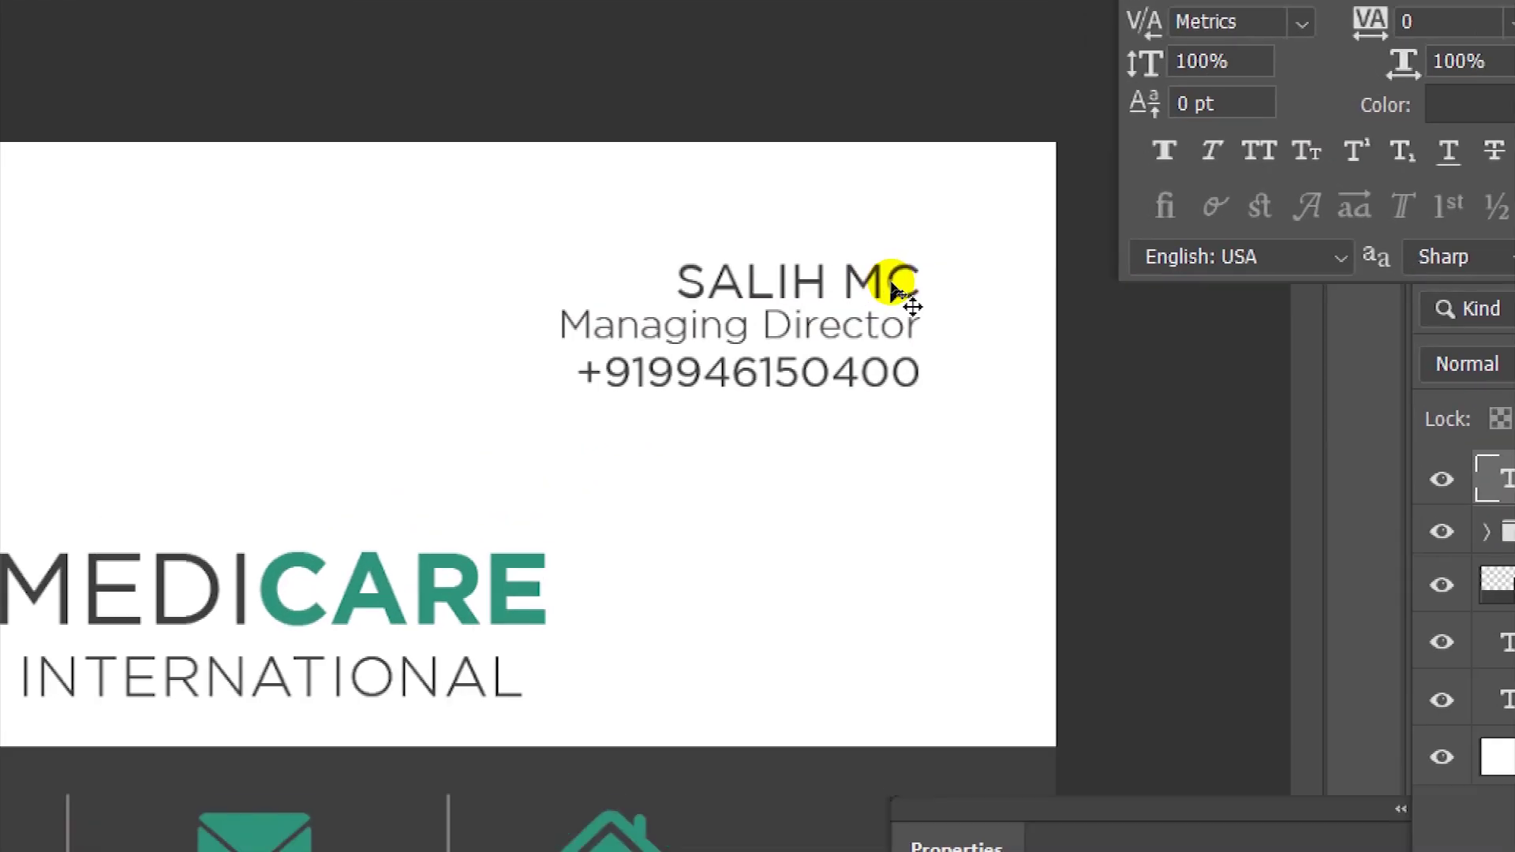
Nudge the text block slightly down and view the card in Full Screen Mode
left_click_drag(892, 284, 891, 296)
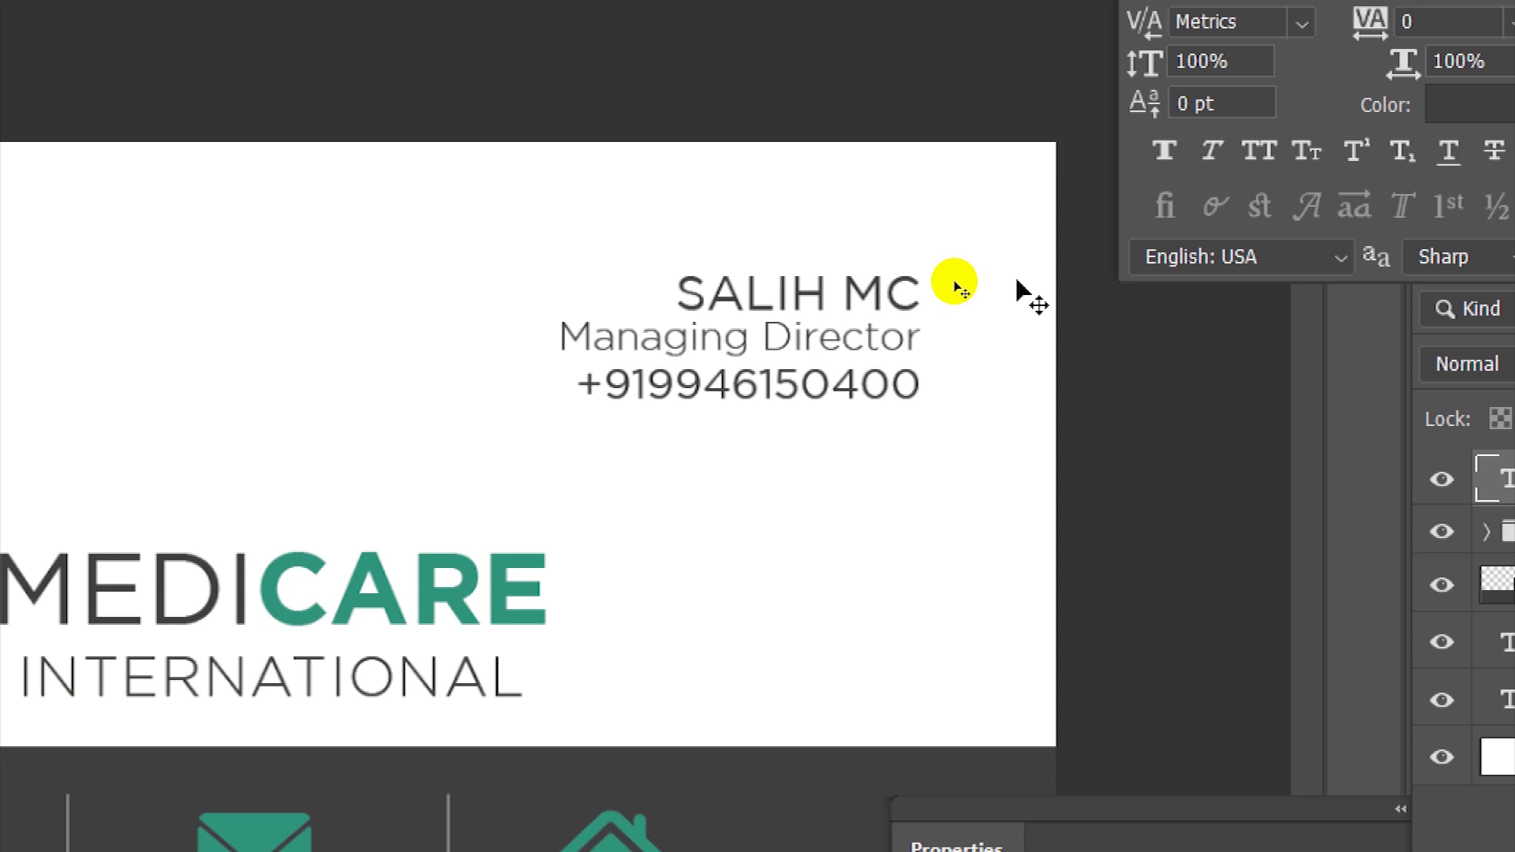
left_click(955, 284)
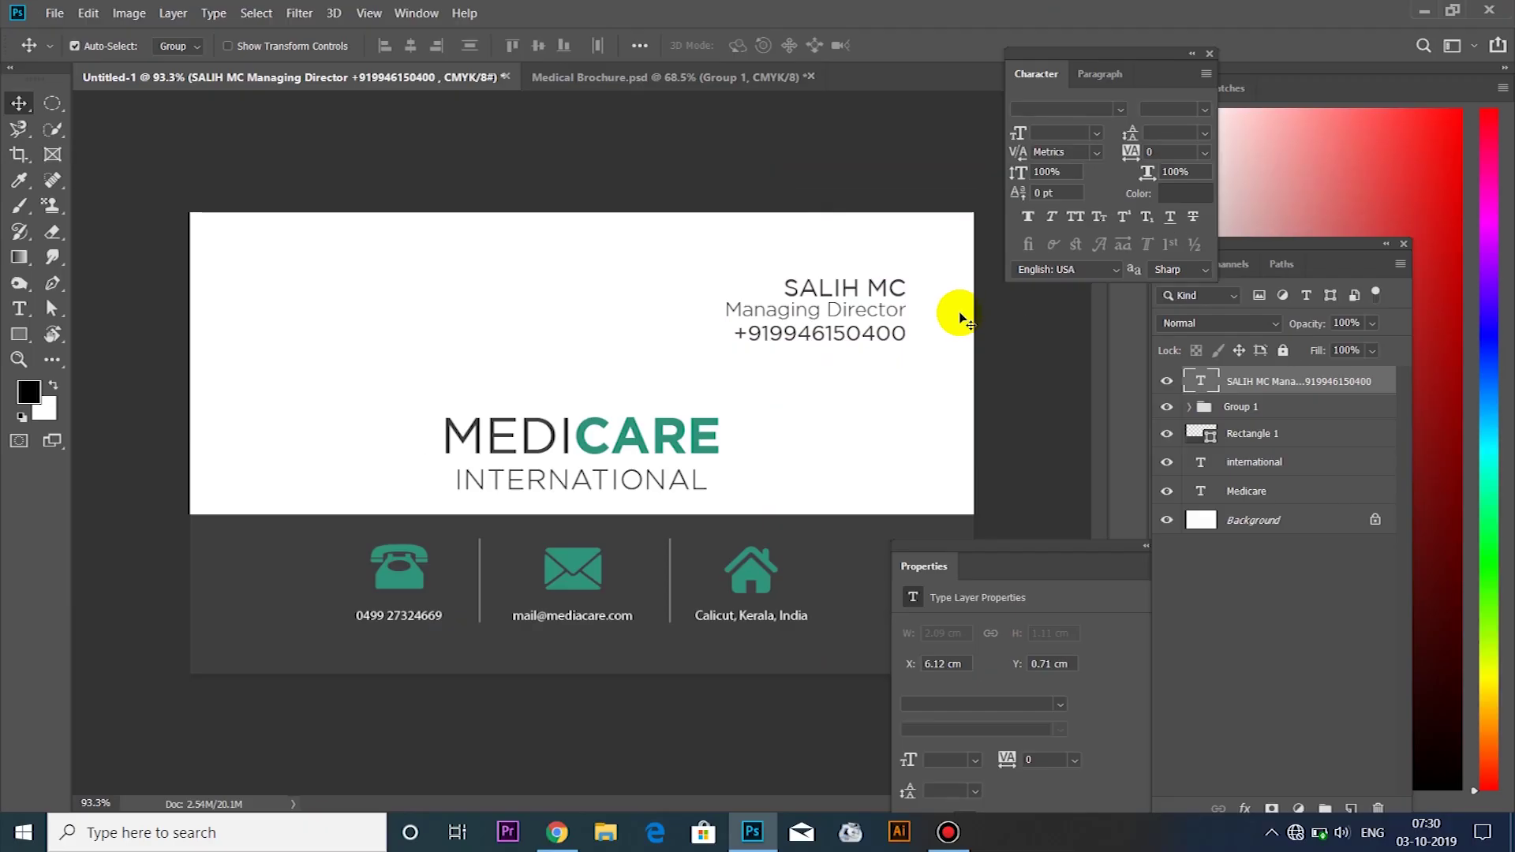
key("f")
key("f")
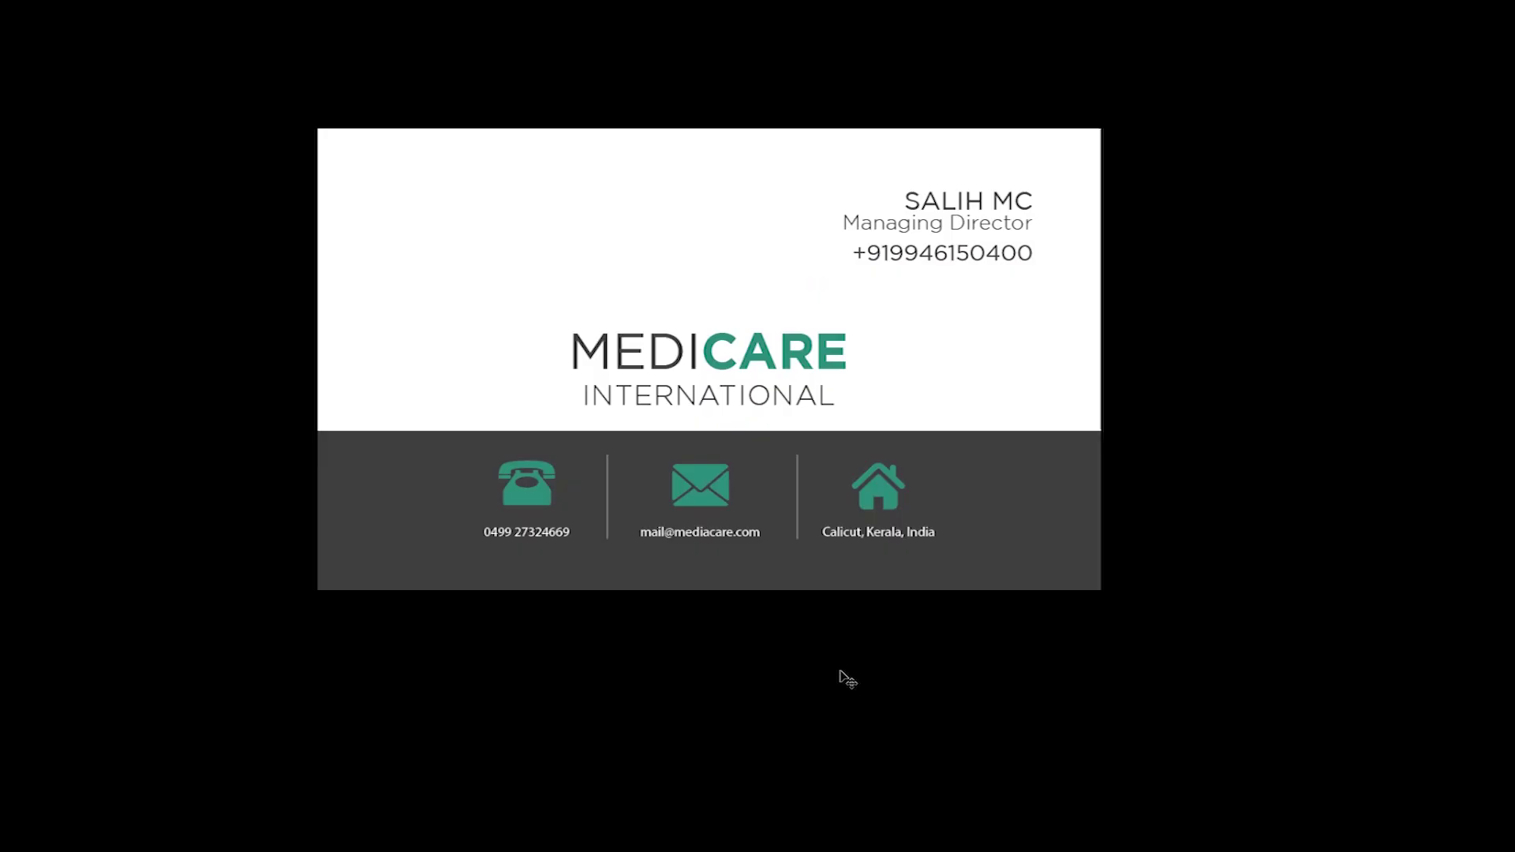